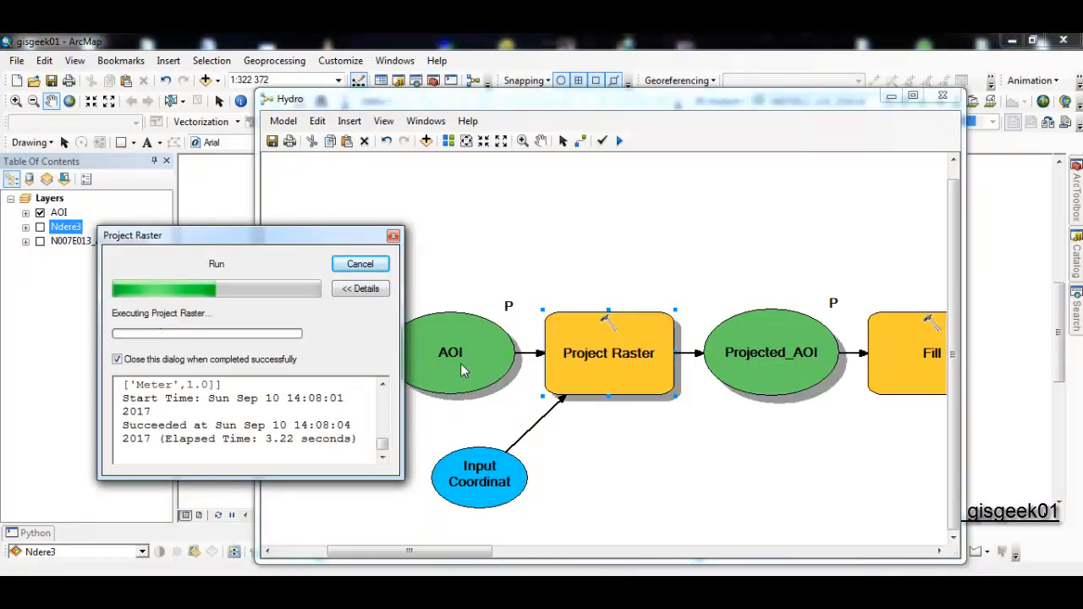
Step: Check the AOI layer's cell size and source information in its layer properties
{"action": "right_click", "coordinate": [61, 213]}
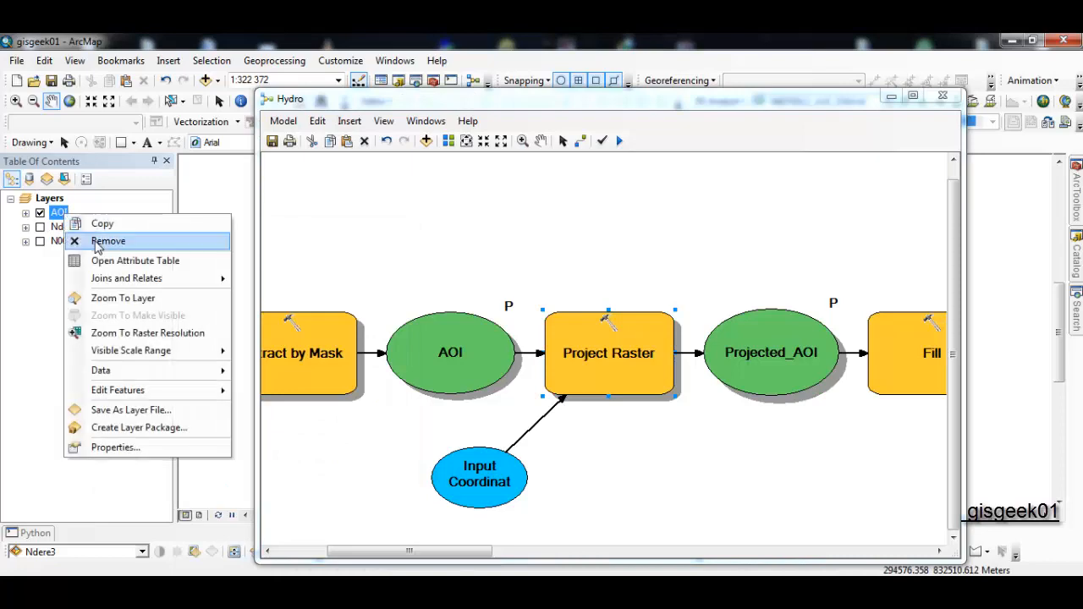
{"action": "left_click", "coordinate": [95, 442]}
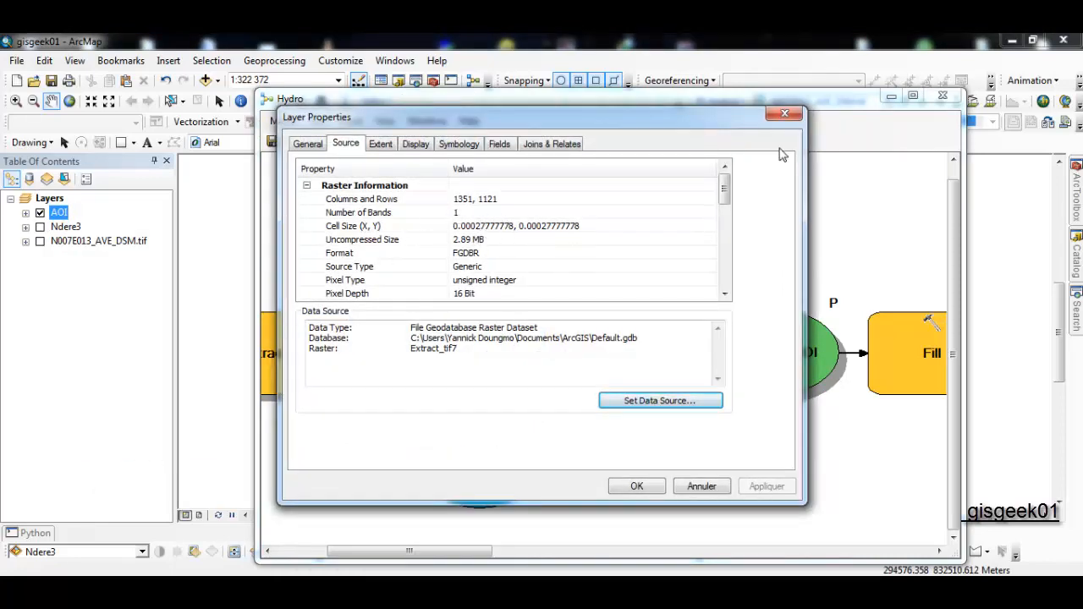
{"action": "left_click", "coordinate": [783, 115]}
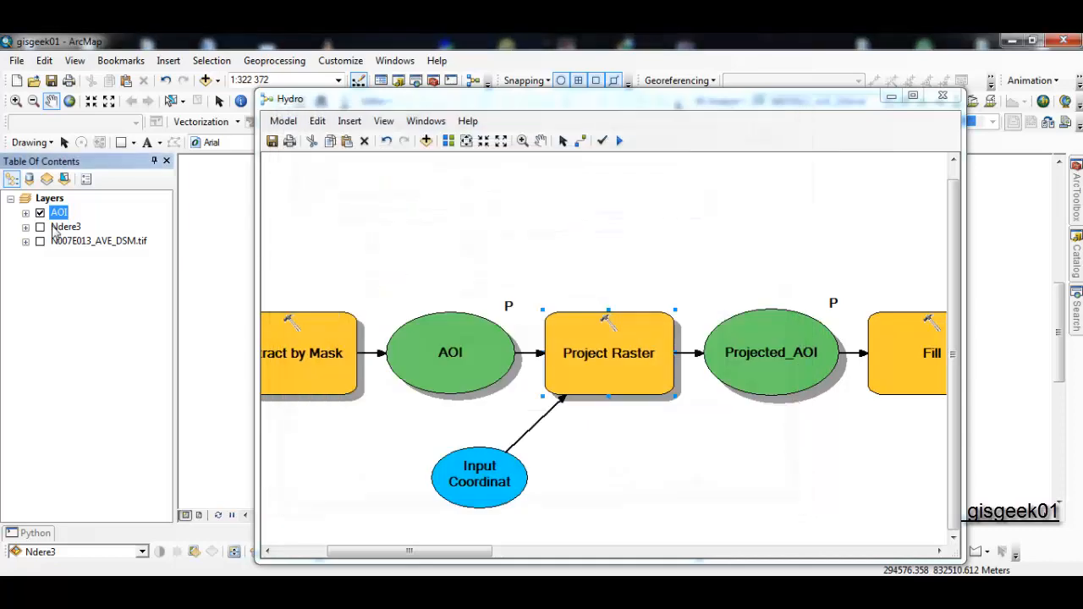
Step: Add the model's Projected_AOI output to the map display and inspect its cell size in the layer properties
{"action": "right_click", "coordinate": [785, 363]}
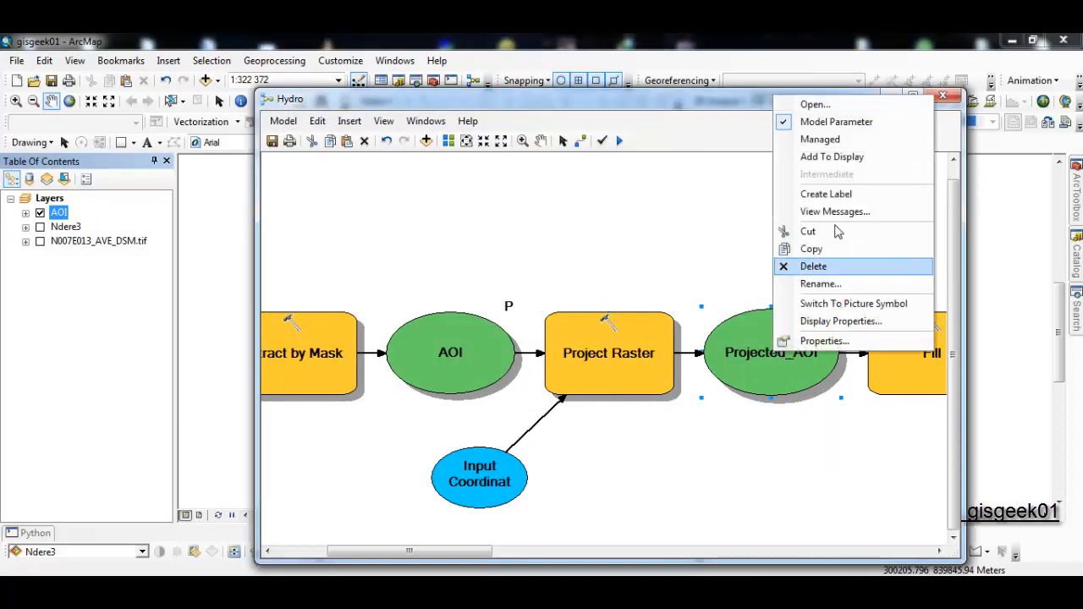
{"action": "left_click", "coordinate": [834, 159]}
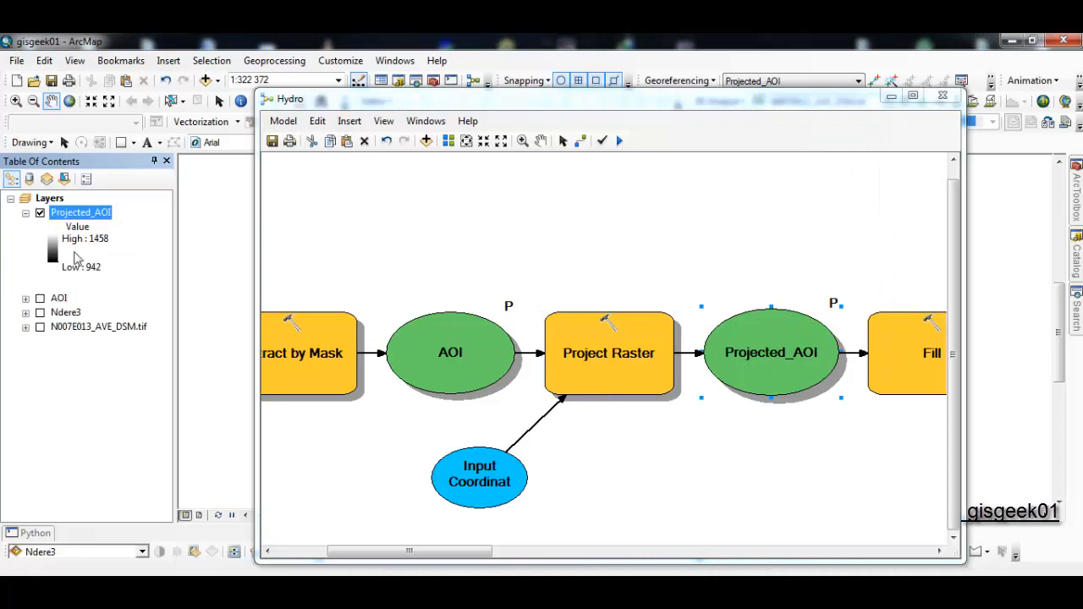
{"action": "right_click", "coordinate": [93, 216]}
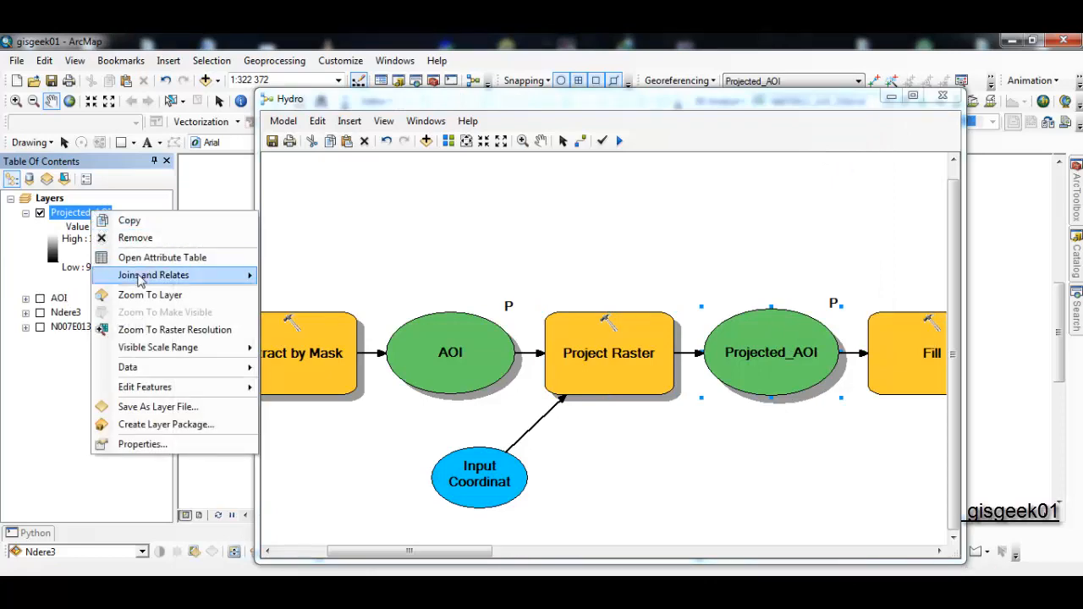
{"action": "left_click", "coordinate": [170, 441]}
{"action": "left_click", "coordinate": [473, 227]}
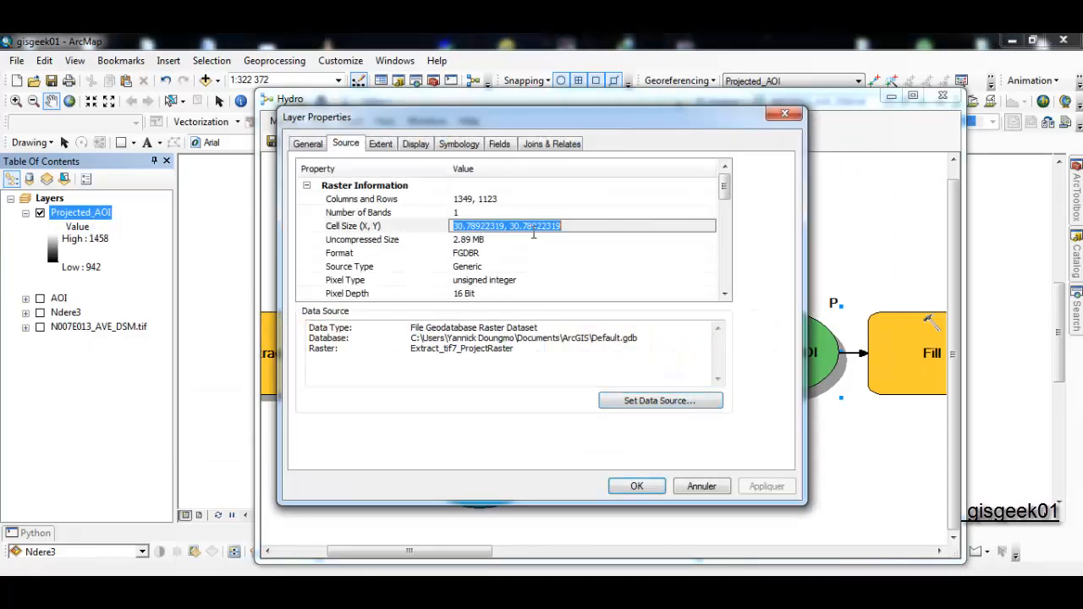
{"action": "left_click", "coordinate": [715, 489]}
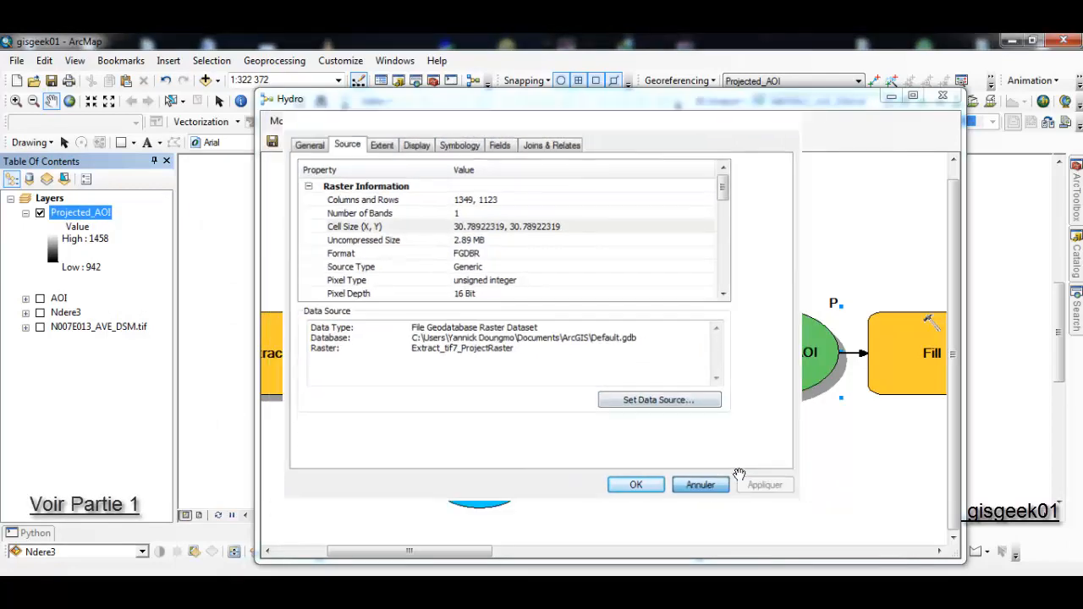
Step: Run the Fill tool in the Hydro model and add its Filled_AOI_Projected output to the map display
{"action": "left_click_drag", "start_coordinate": [828, 472], "coordinate": [440, 469]}
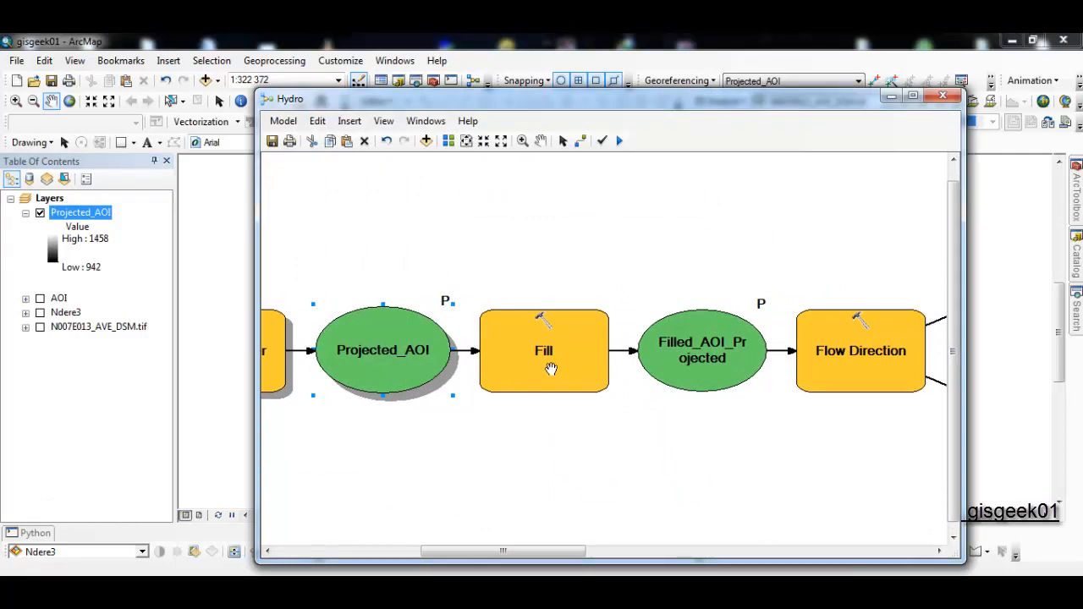
{"action": "right_click", "coordinate": [551, 369]}
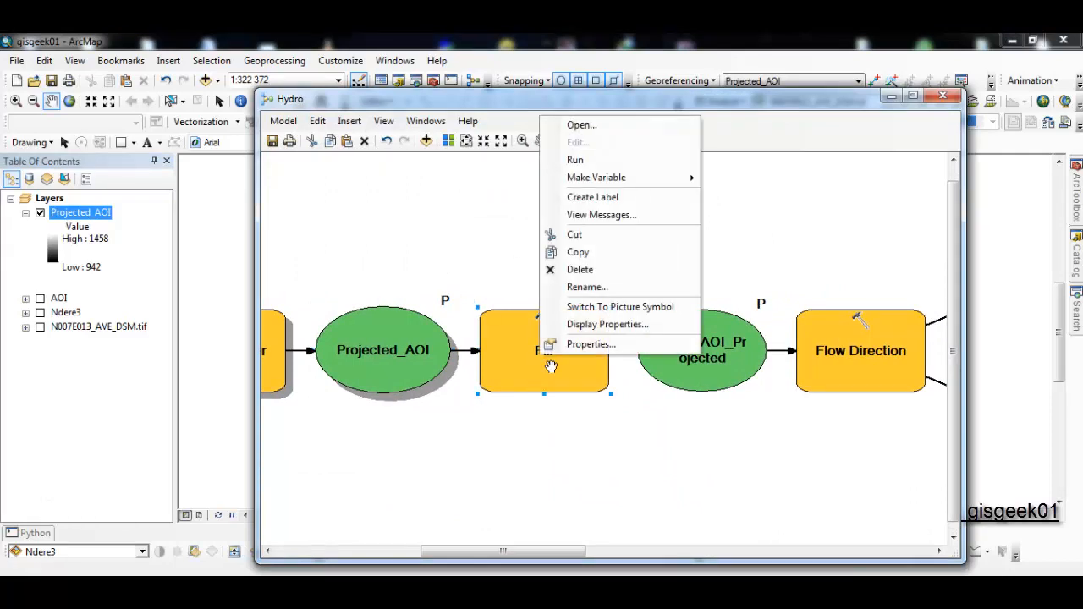
{"action": "left_click", "coordinate": [600, 162]}
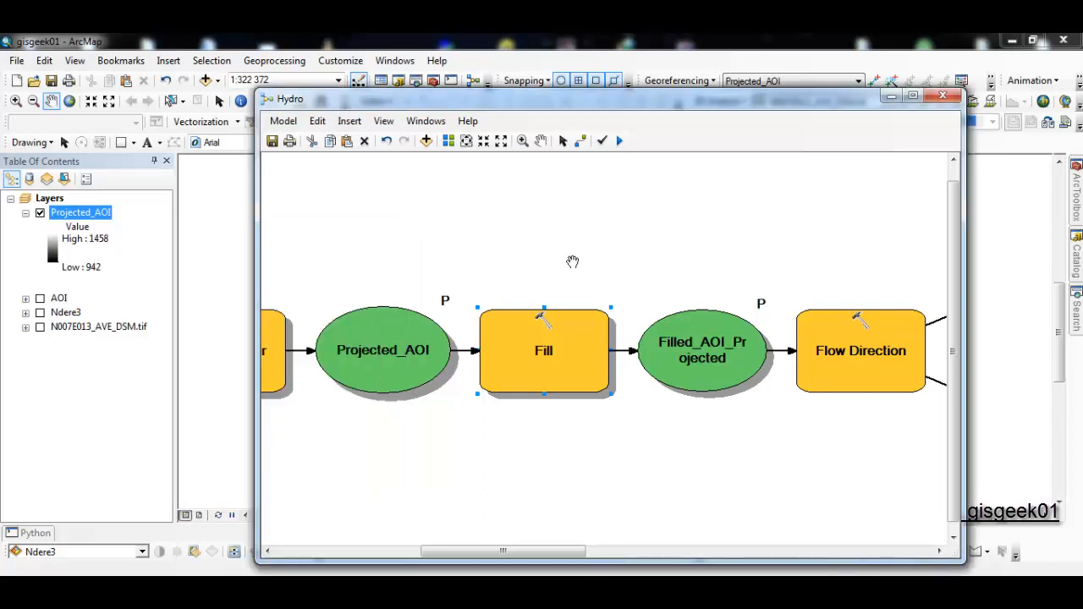
{"action": "right_click", "coordinate": [711, 354]}
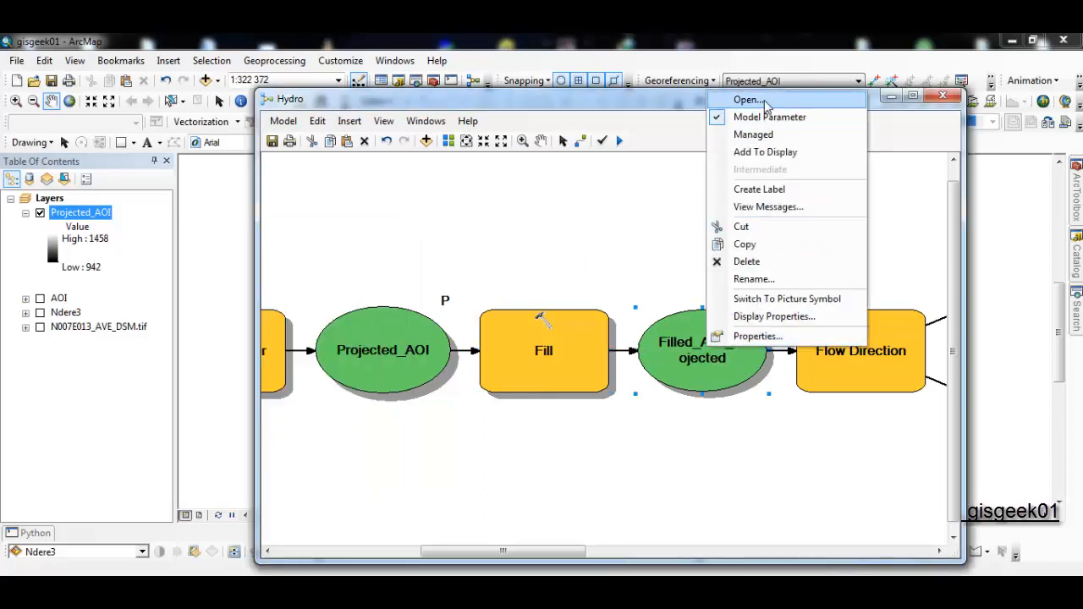
{"action": "left_click", "coordinate": [765, 160]}
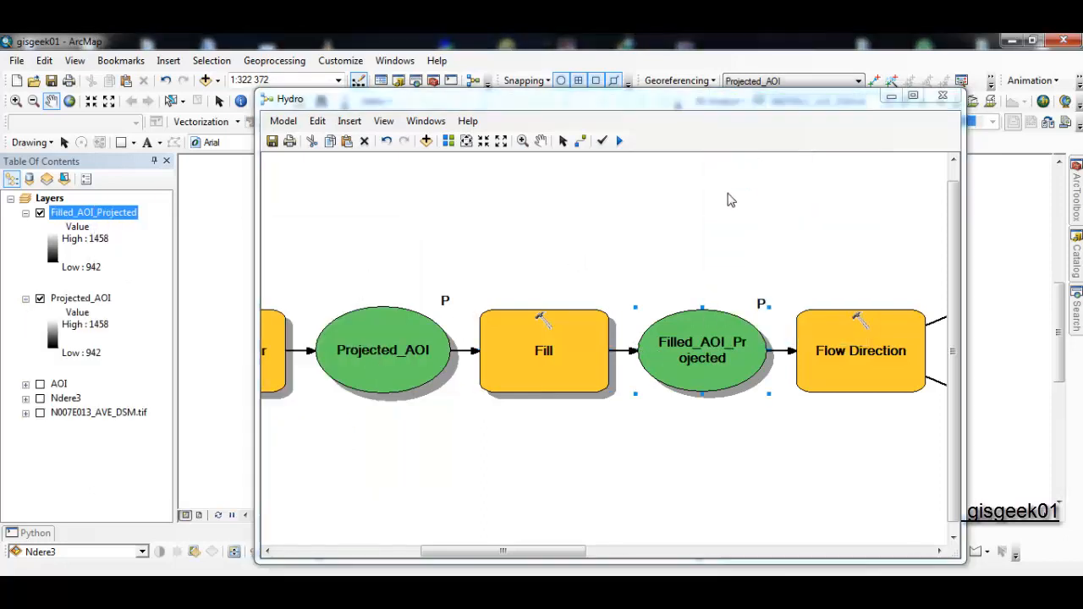
Step: Hide the Projected_AOI and Filled_AOI_Projected layers and collapse their legends in the table of contents
{"action": "left_click", "coordinate": [40, 298]}
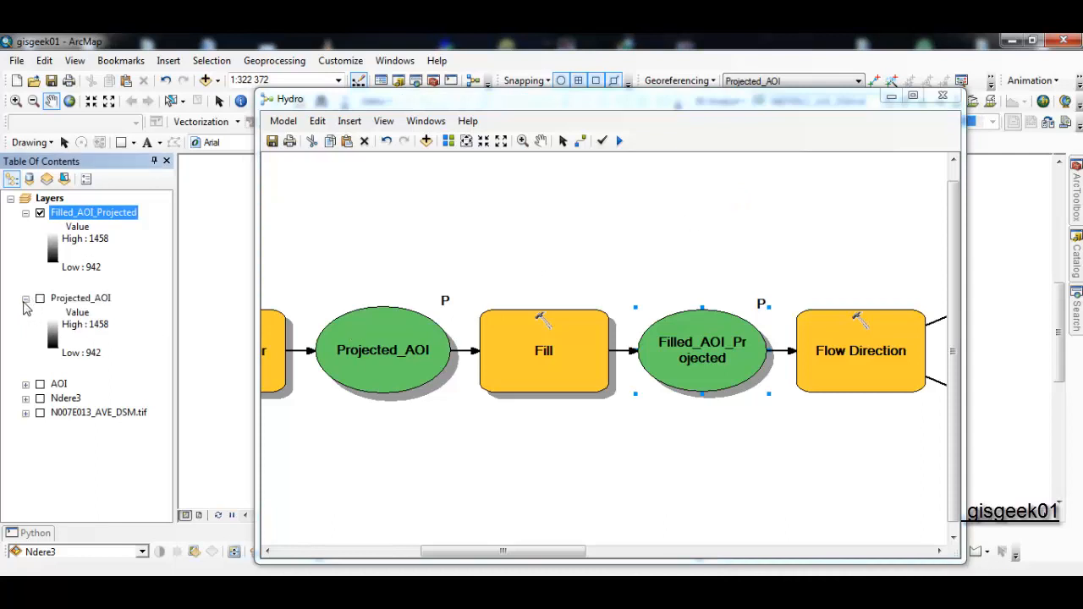
{"action": "left_click", "coordinate": [25, 298]}
{"action": "left_click_drag", "start_coordinate": [803, 463], "coordinate": [589, 469]}
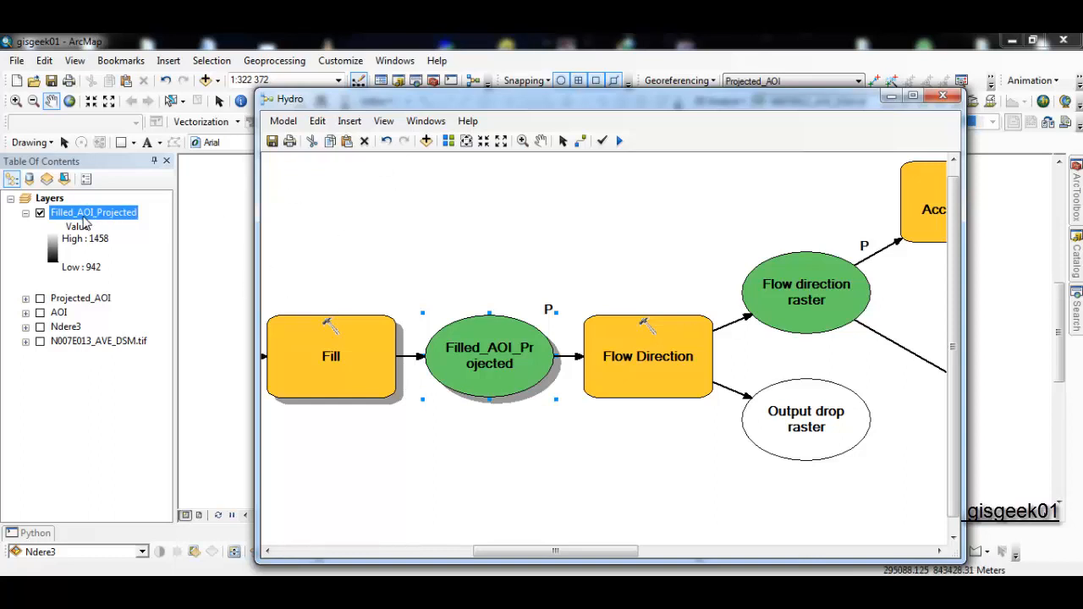
{"action": "left_click", "coordinate": [39, 214]}
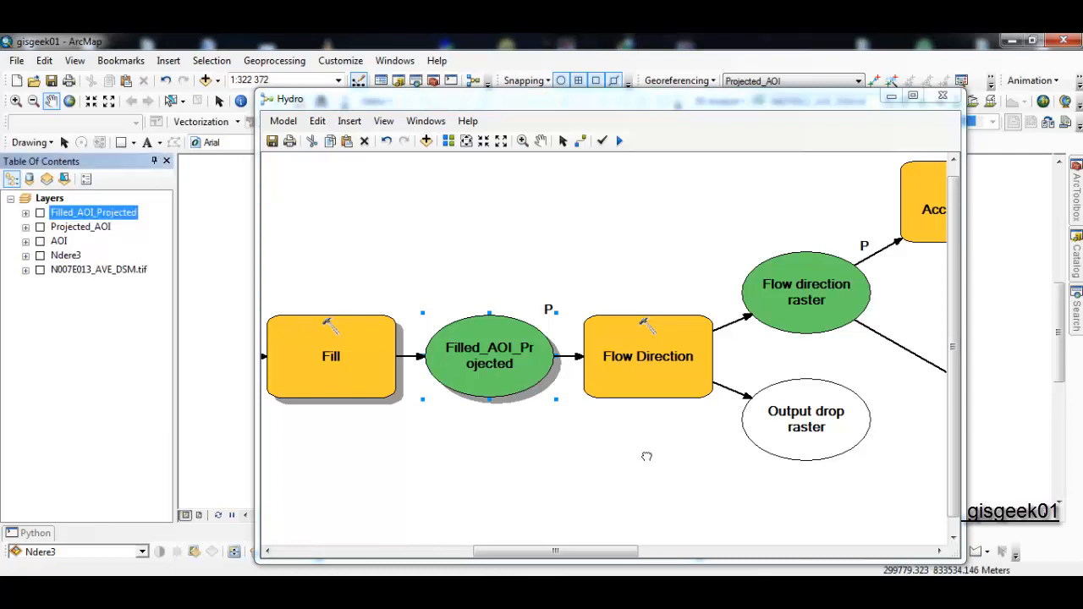
Step: Run the Flow Direction tool on the filled raster in the Hydro model
{"action": "left_click_drag", "start_coordinate": [646, 457], "coordinate": [460, 462]}
{"action": "right_click", "coordinate": [470, 381]}
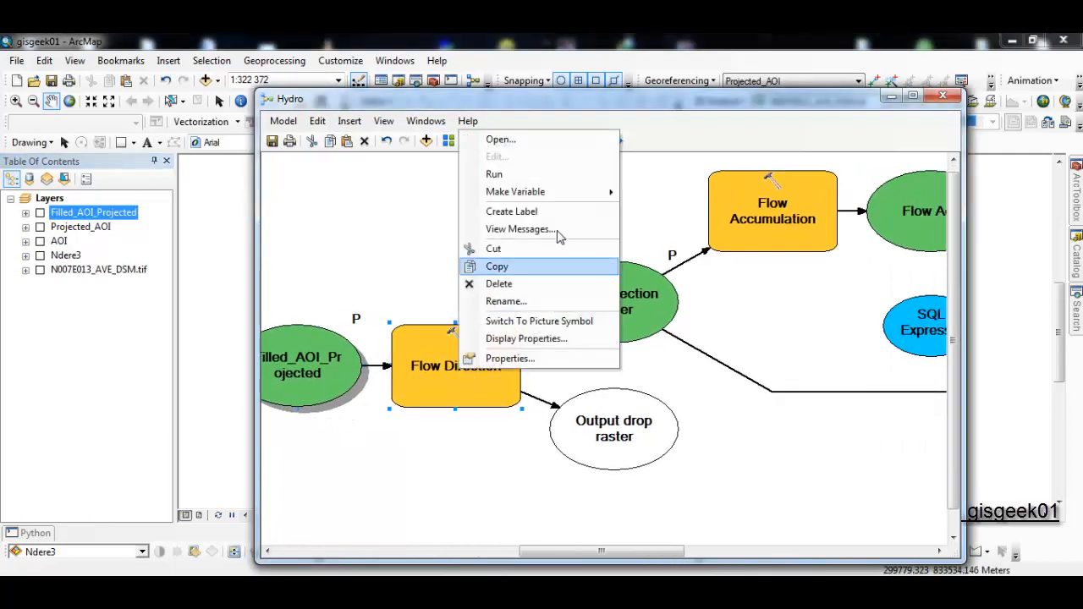
{"action": "left_click", "coordinate": [535, 175]}
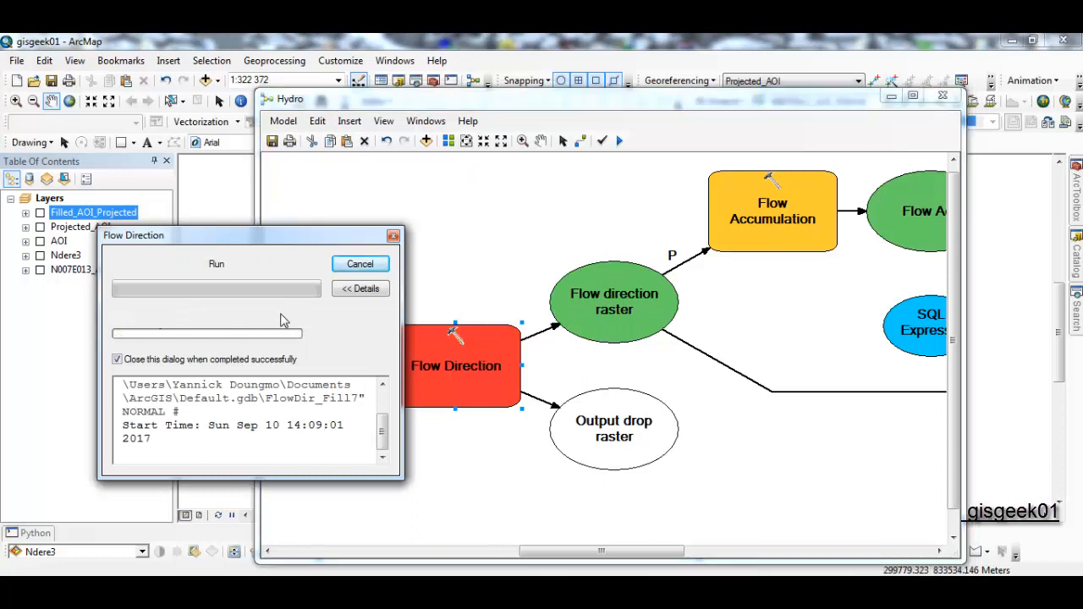
{"action": "left_click_drag", "start_coordinate": [497, 243], "coordinate": [397, 291]}
{"action": "right_click", "coordinate": [517, 349]}
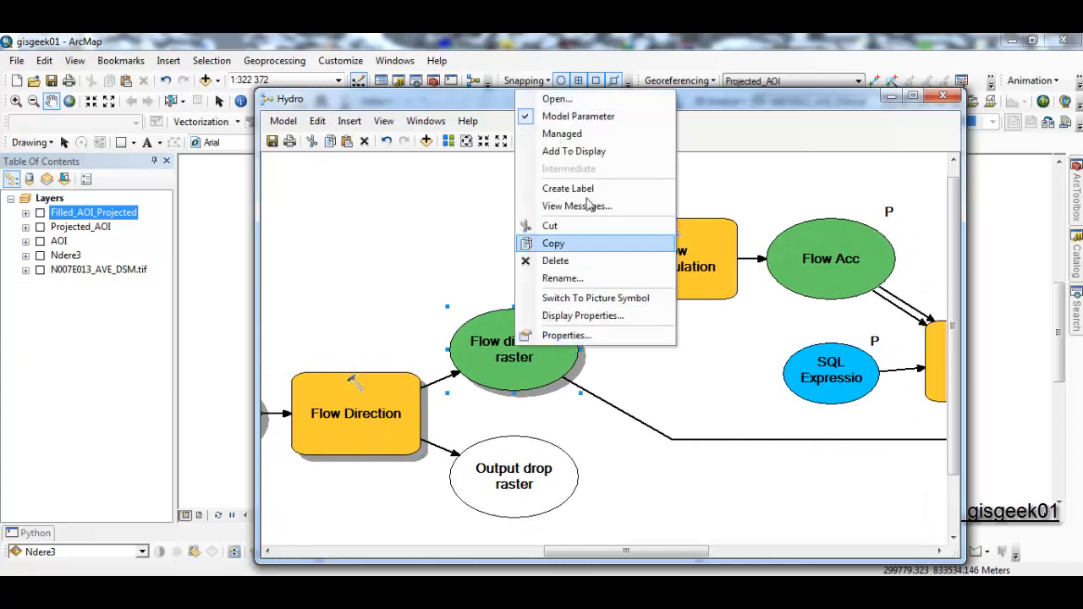
{"action": "left_click", "coordinate": [439, 247]}
Step: Run the Flow Accumulation tool on the flow direction raster in the Hydro model
{"action": "left_click_drag", "start_coordinate": [497, 260], "coordinate": [364, 264]}
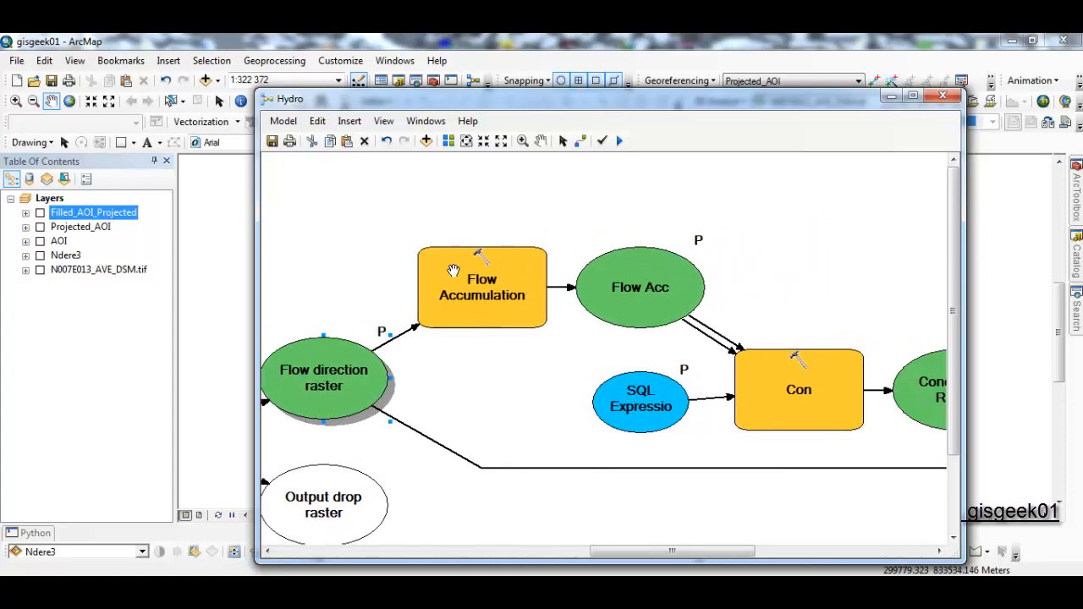
{"action": "right_click", "coordinate": [468, 275]}
{"action": "left_click", "coordinate": [516, 317]}
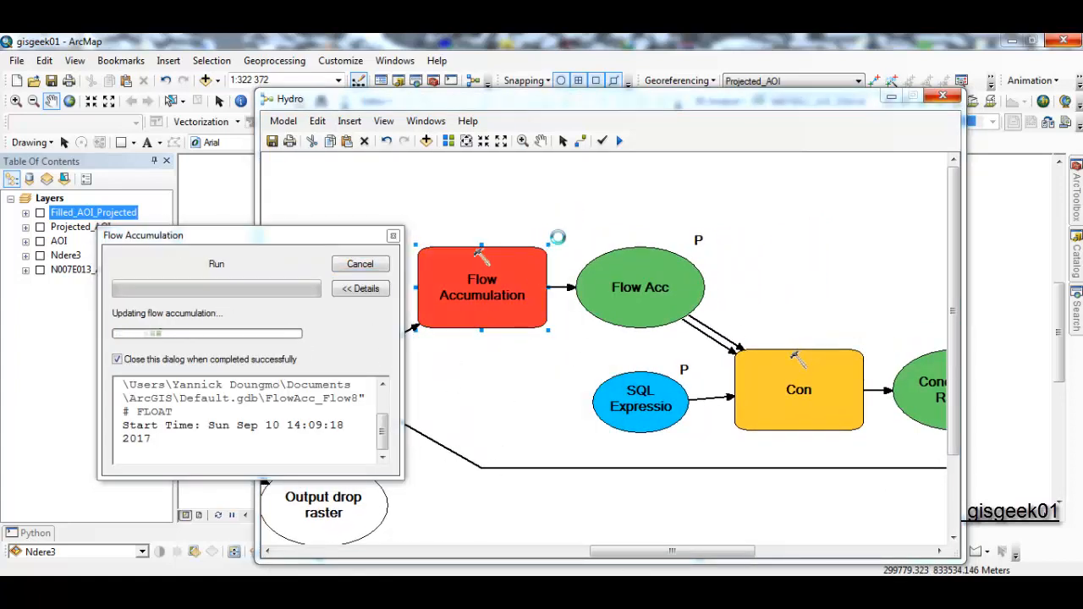
Step: Add the Flow Acc output to the map display and move the model window aside briefly to view the raster
{"action": "left_click_drag", "start_coordinate": [617, 210], "coordinate": [481, 205]}
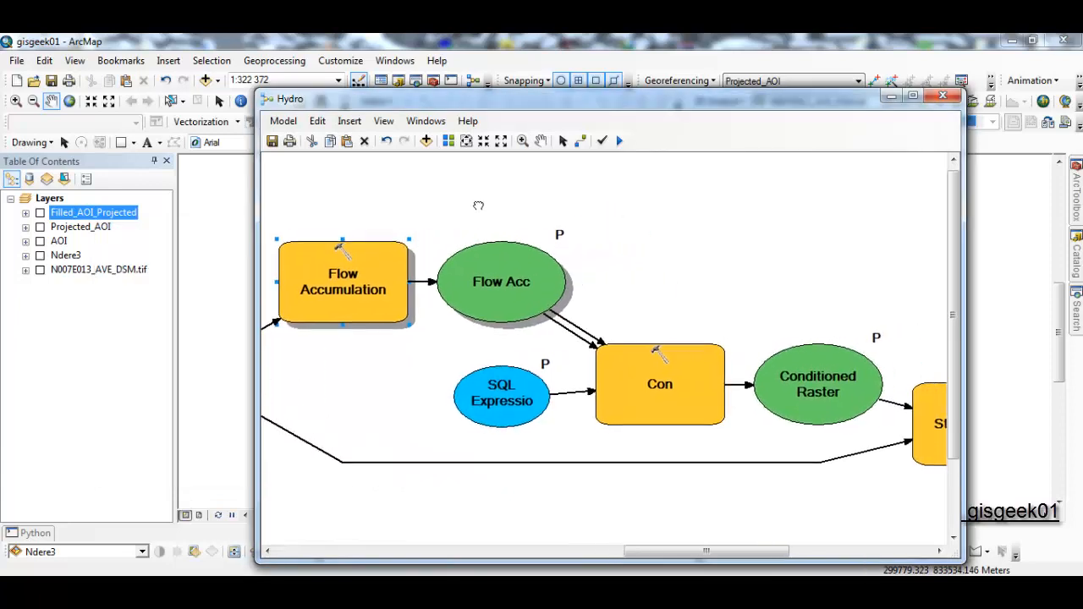
{"action": "right_click", "coordinate": [499, 286]}
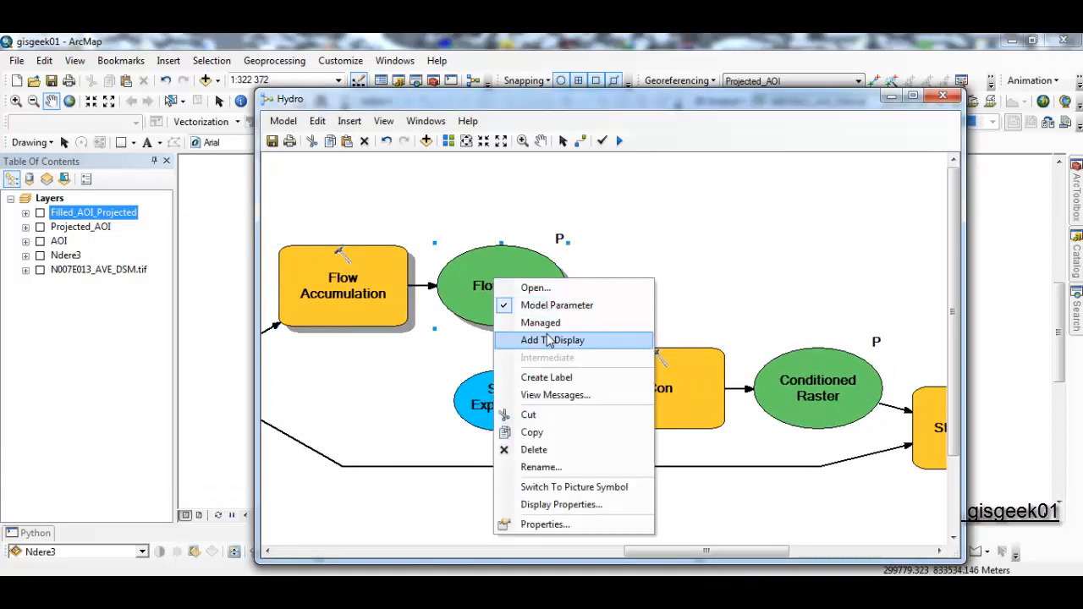
{"action": "left_click", "coordinate": [547, 340]}
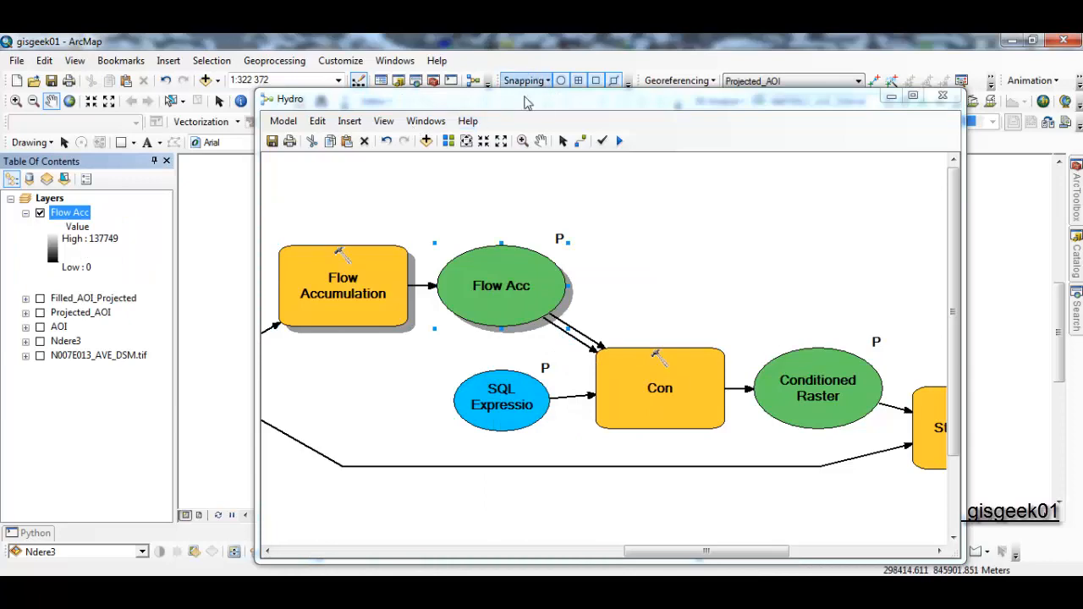
{"action": "left_click_drag", "start_coordinate": [529, 100], "coordinate": [481, 496]}
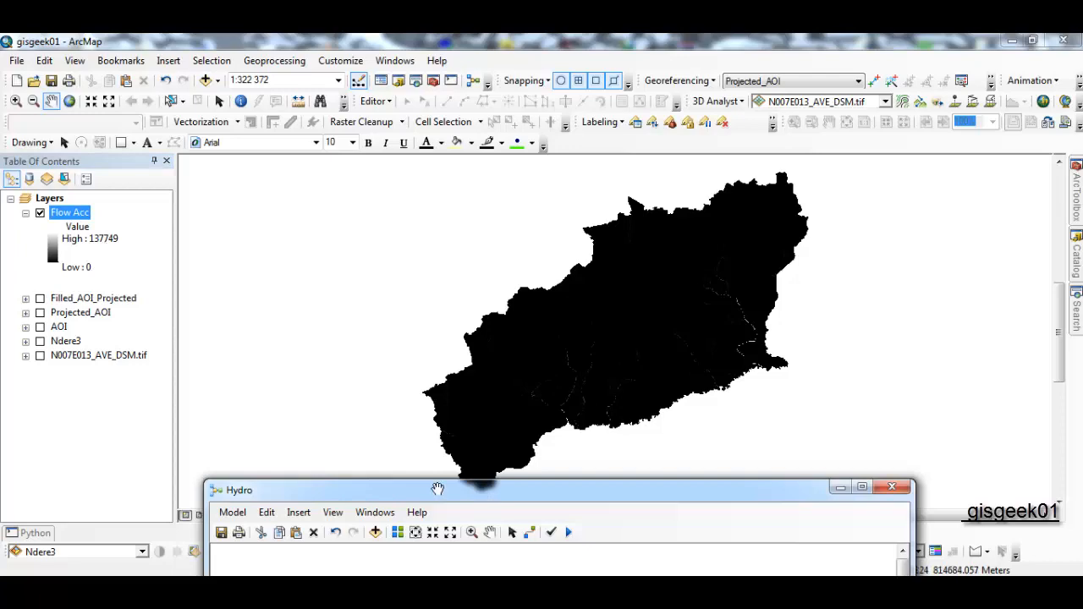
{"action": "left_click_drag", "start_coordinate": [432, 488], "coordinate": [413, 78]}
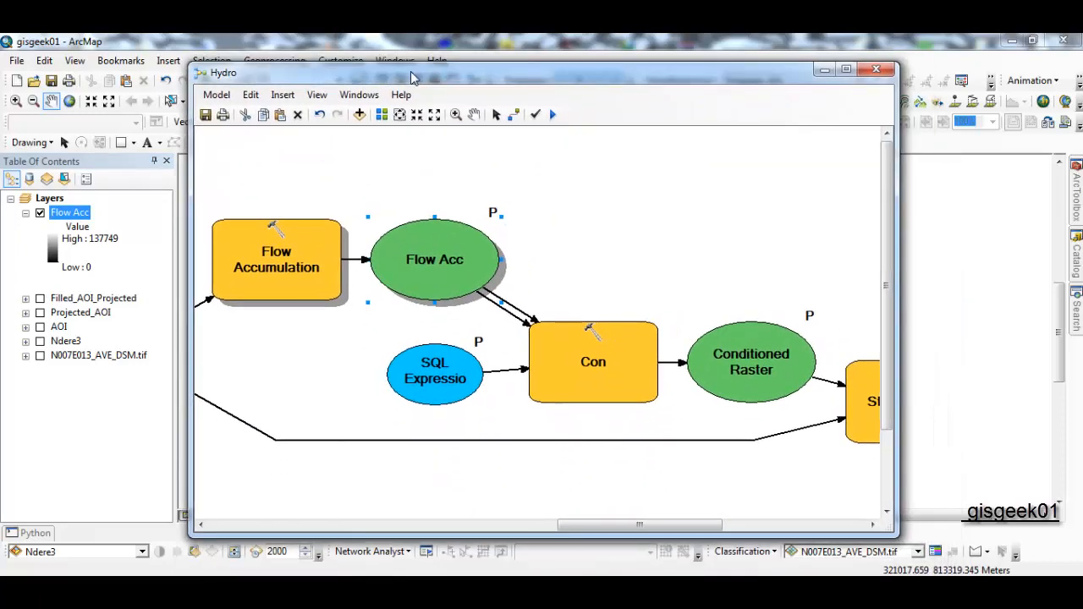
Step: Examine the Flow Acc layer's stretched symbology and its value histogram, leaving the settings as they are
{"action": "right_click", "coordinate": [68, 212]}
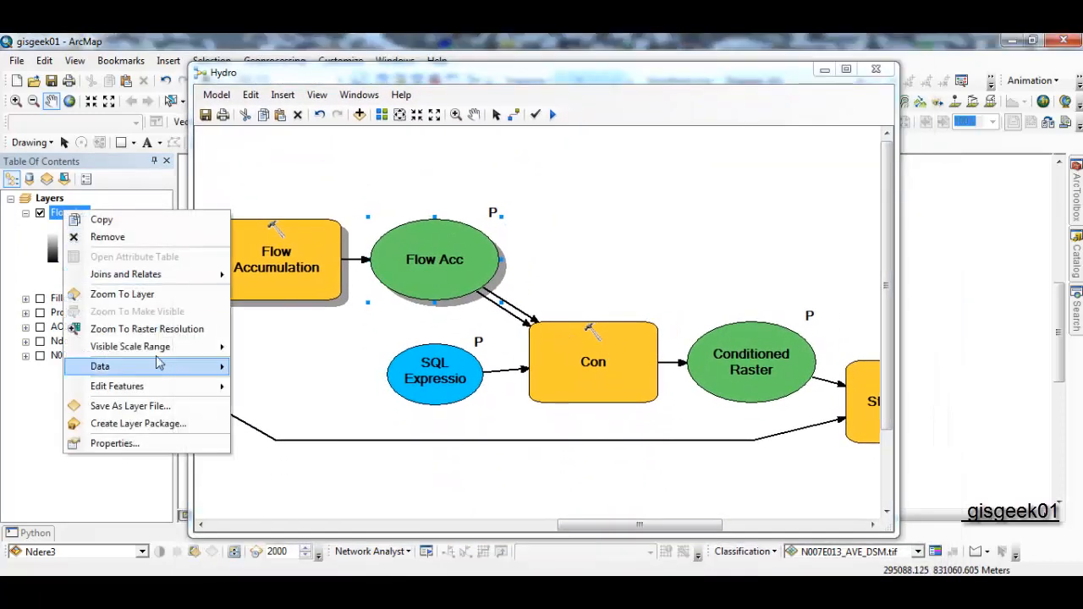
{"action": "left_click", "coordinate": [114, 444]}
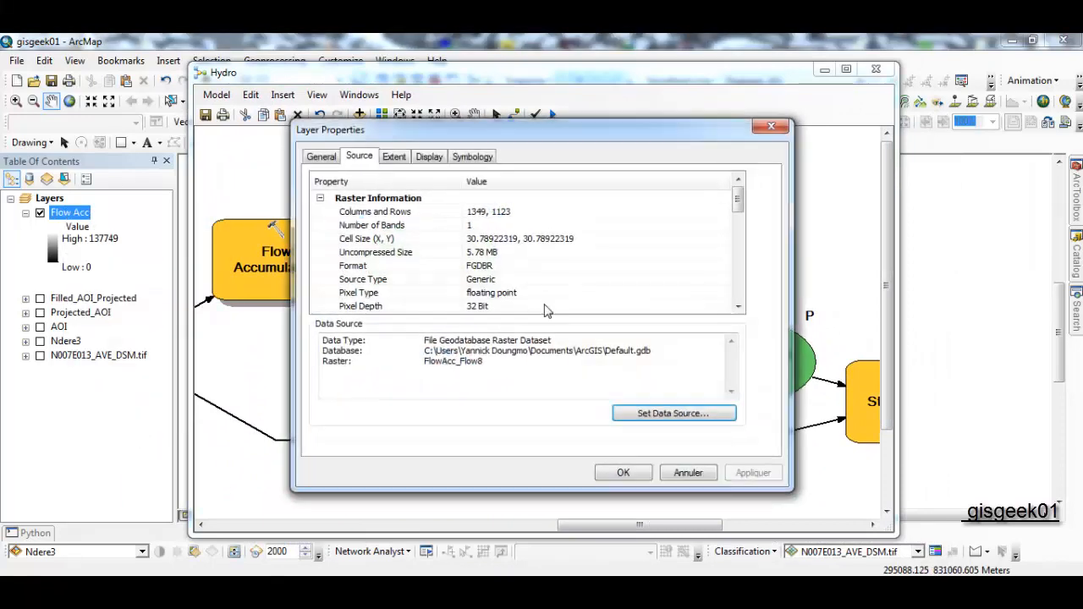
{"action": "left_click", "coordinate": [471, 157]}
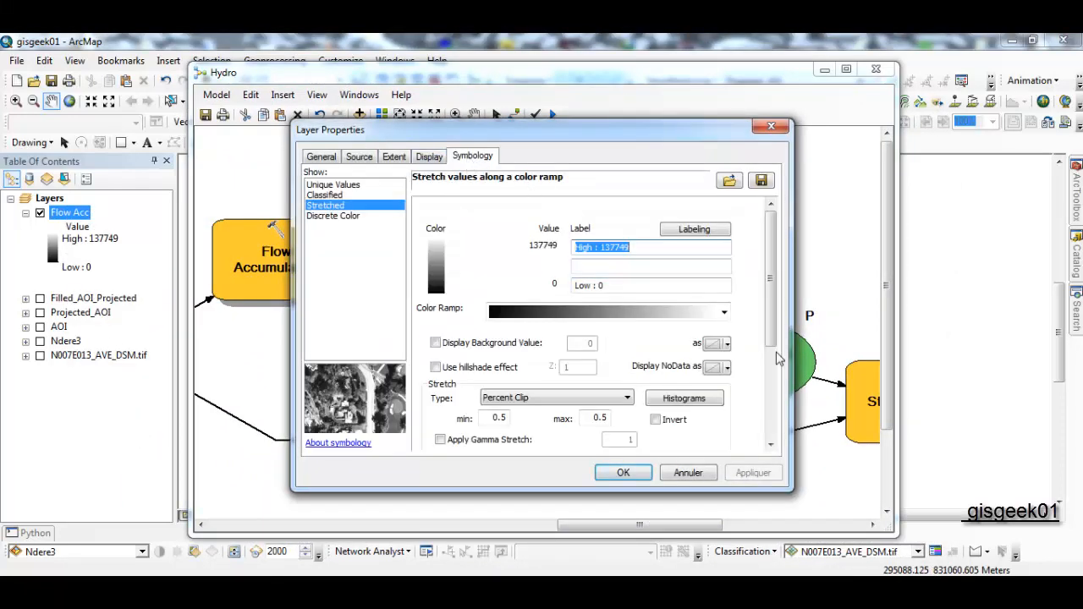
{"action": "left_click", "coordinate": [686, 401]}
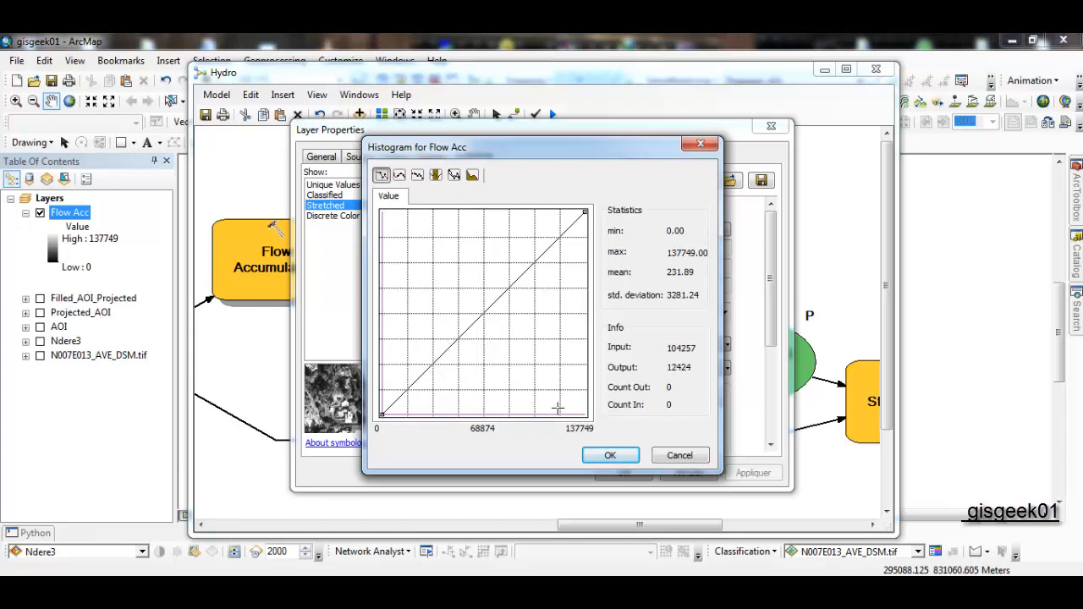
{"action": "left_click", "coordinate": [703, 146]}
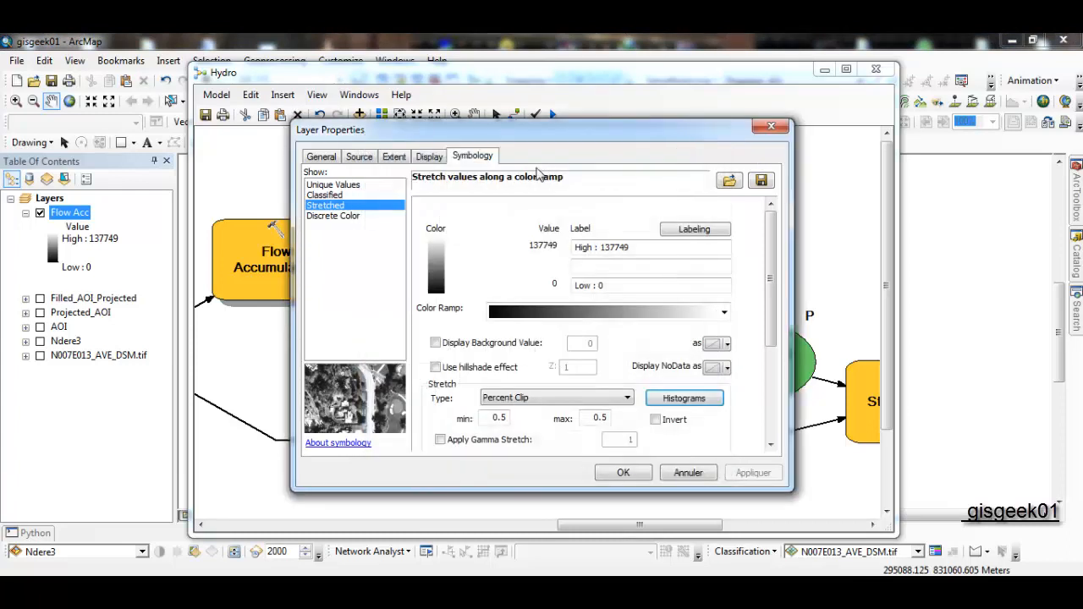
{"action": "left_click", "coordinate": [771, 128]}
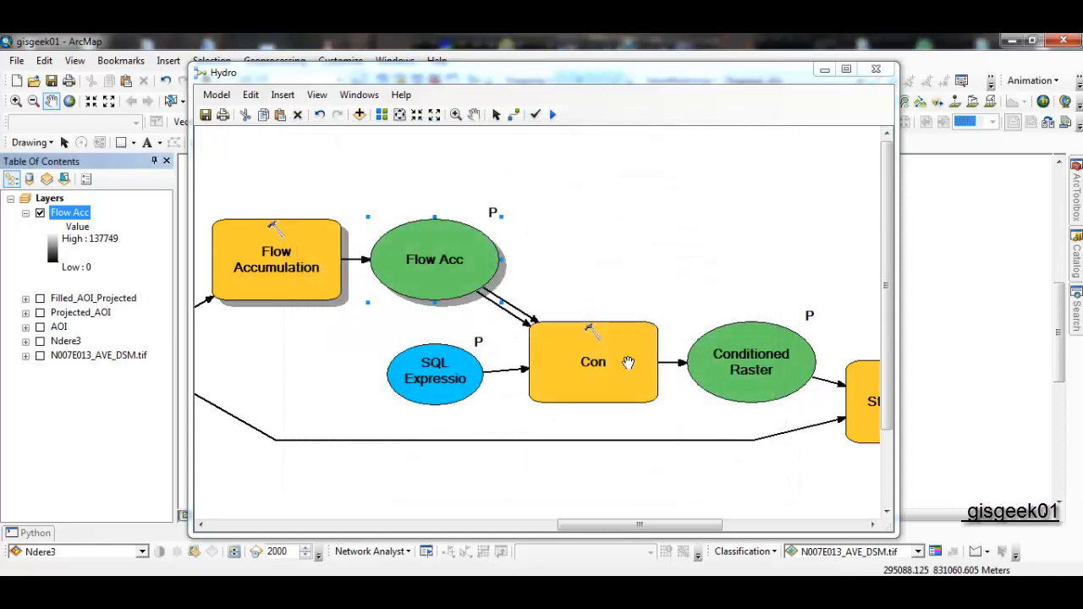
Step: Run the Con tool on the flow accumulation raster in the Hydro model
{"action": "left_click_drag", "start_coordinate": [655, 266], "coordinate": [593, 253]}
{"action": "right_click", "coordinate": [540, 369]}
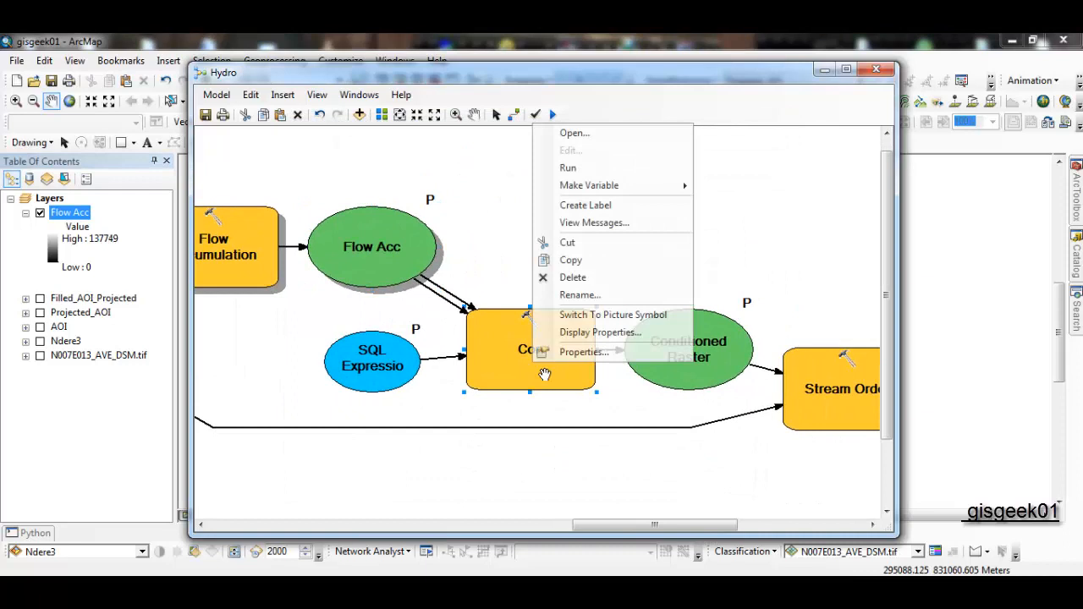
{"action": "left_click", "coordinate": [591, 169]}
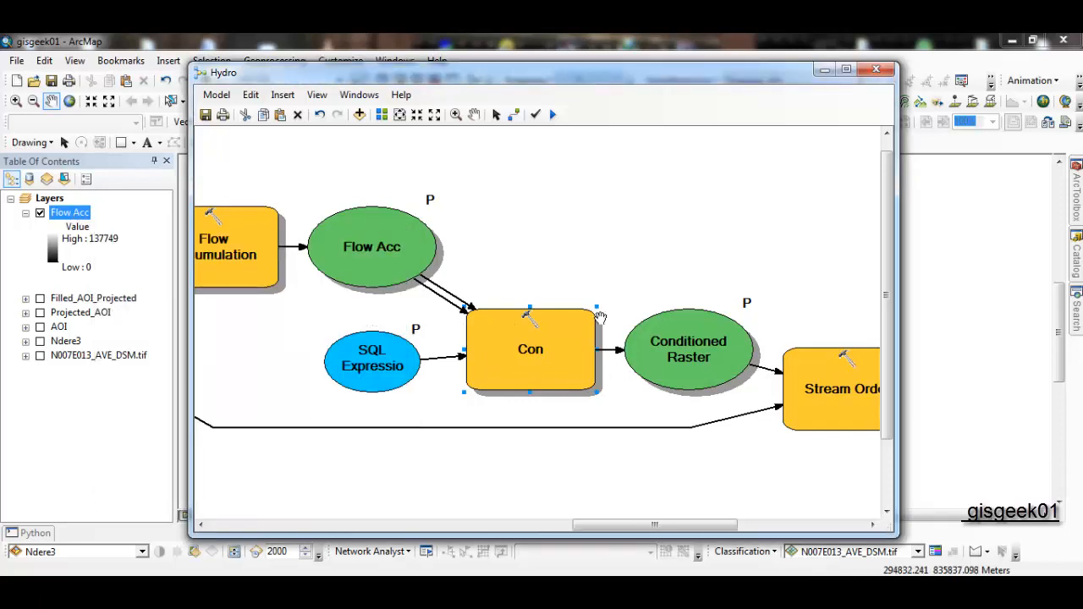
Step: Add the Conditioned Raster output to the map display and move the model window aside to uncover the map
{"action": "right_click", "coordinate": [724, 367]}
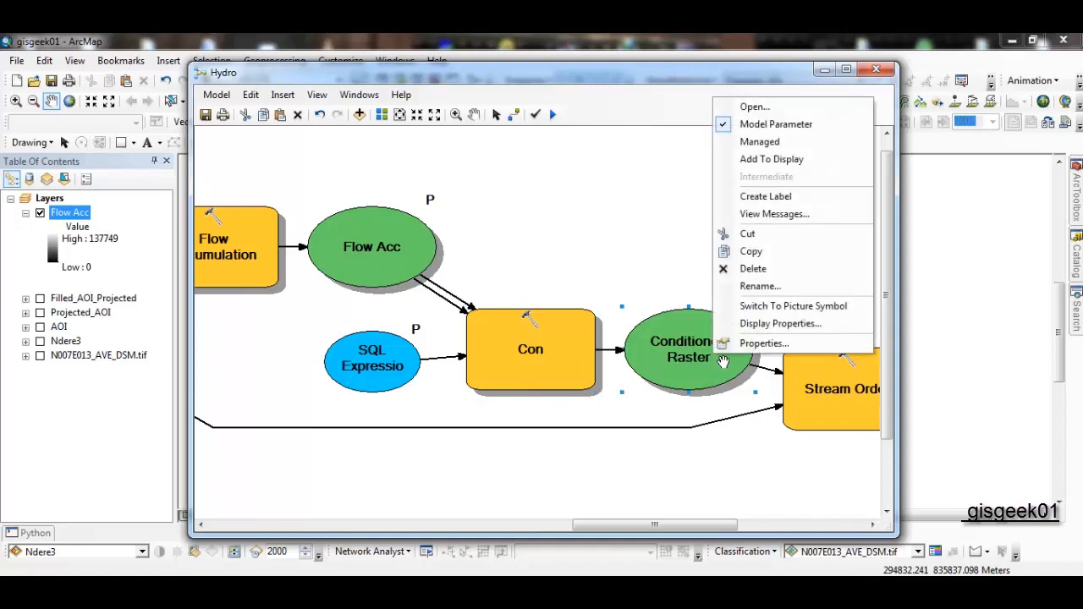
{"action": "left_click", "coordinate": [754, 161]}
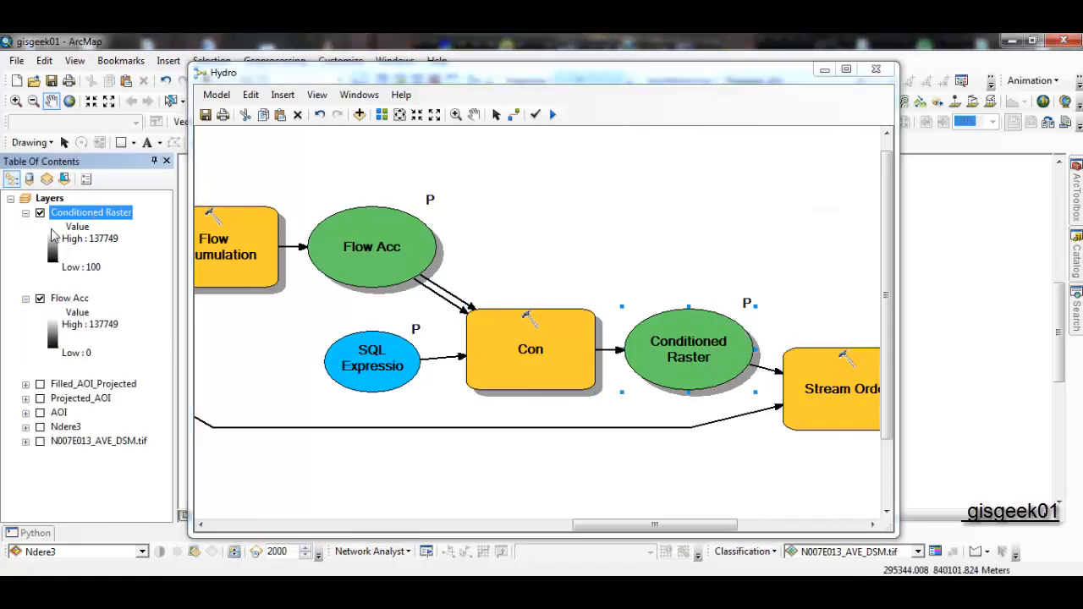
{"action": "left_click_drag", "start_coordinate": [292, 76], "coordinate": [443, 383]}
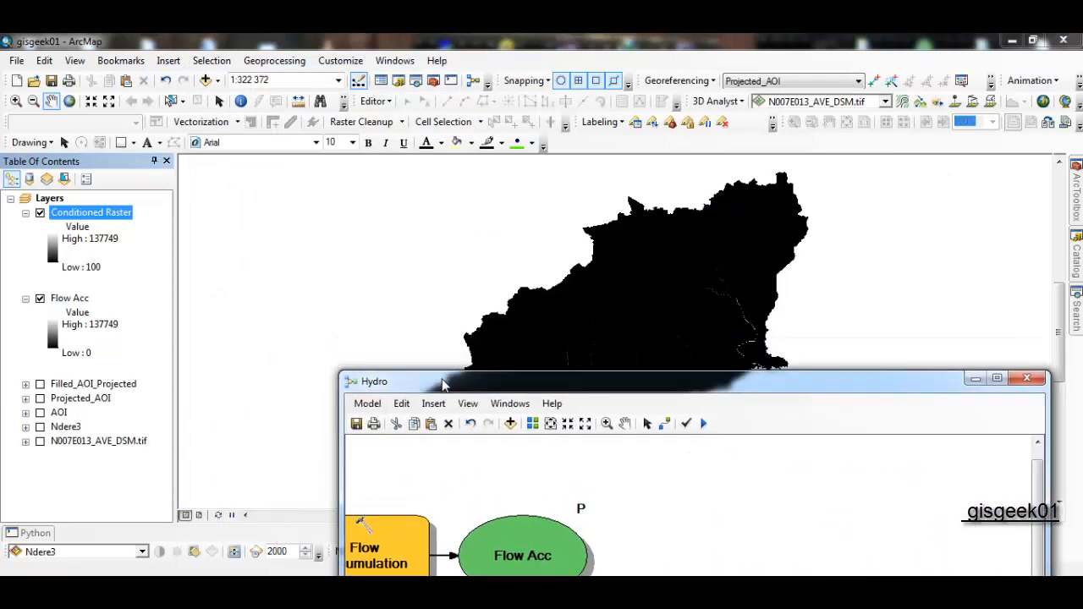
Step: Hide the Flow Acc layer after toggling it to compare its flow paths with the Conditioned Raster
{"action": "left_click", "coordinate": [39, 298]}
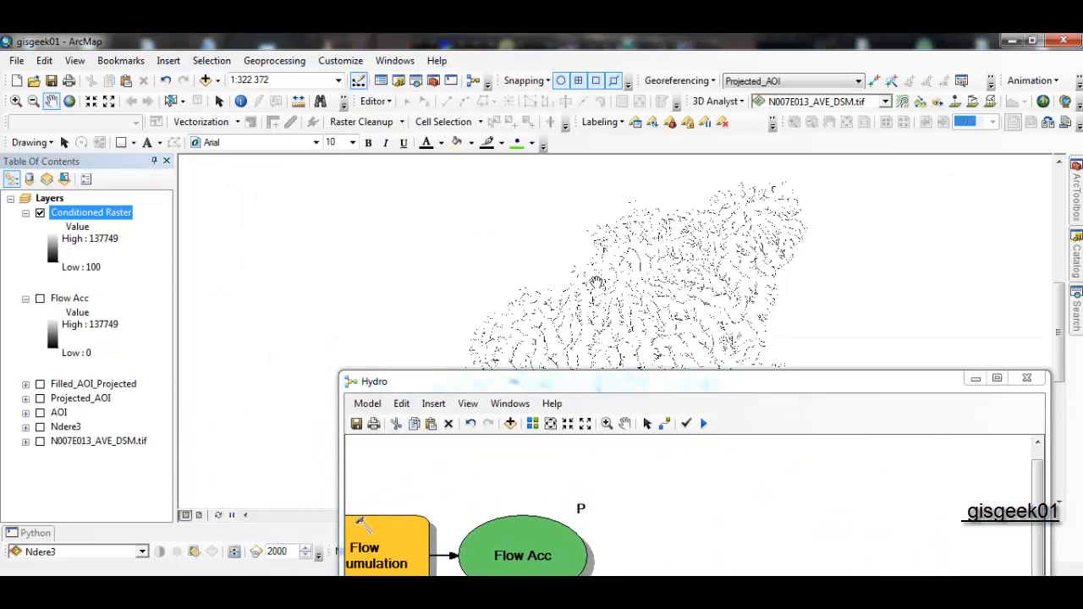
{"action": "left_click_drag", "start_coordinate": [663, 323], "coordinate": [608, 269]}
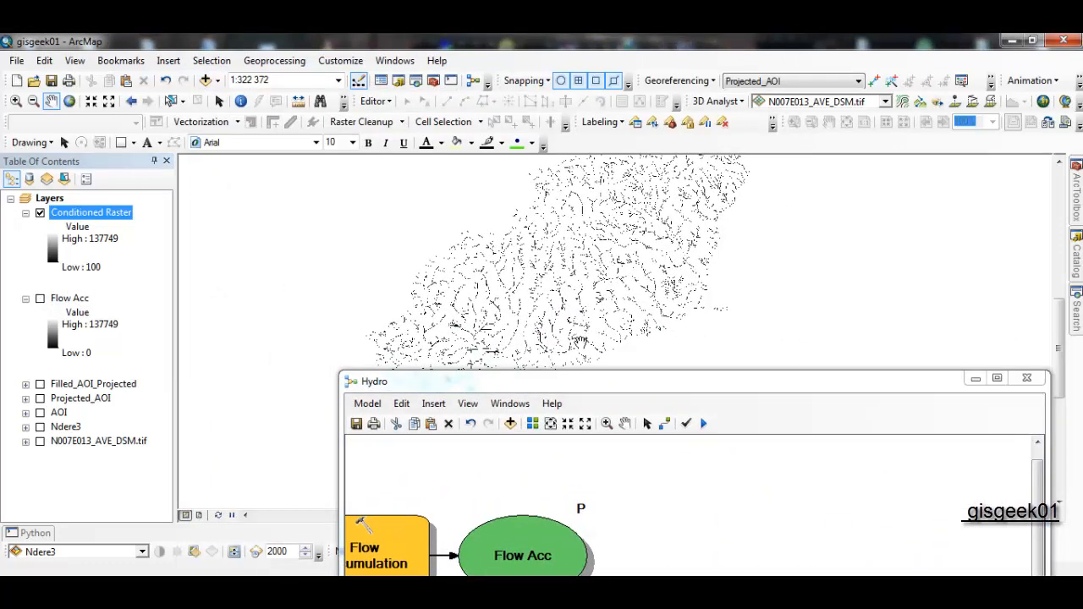
{"action": "scroll", "coordinate": [576, 358], "scroll_direction": "up", "scroll_amount": 5}
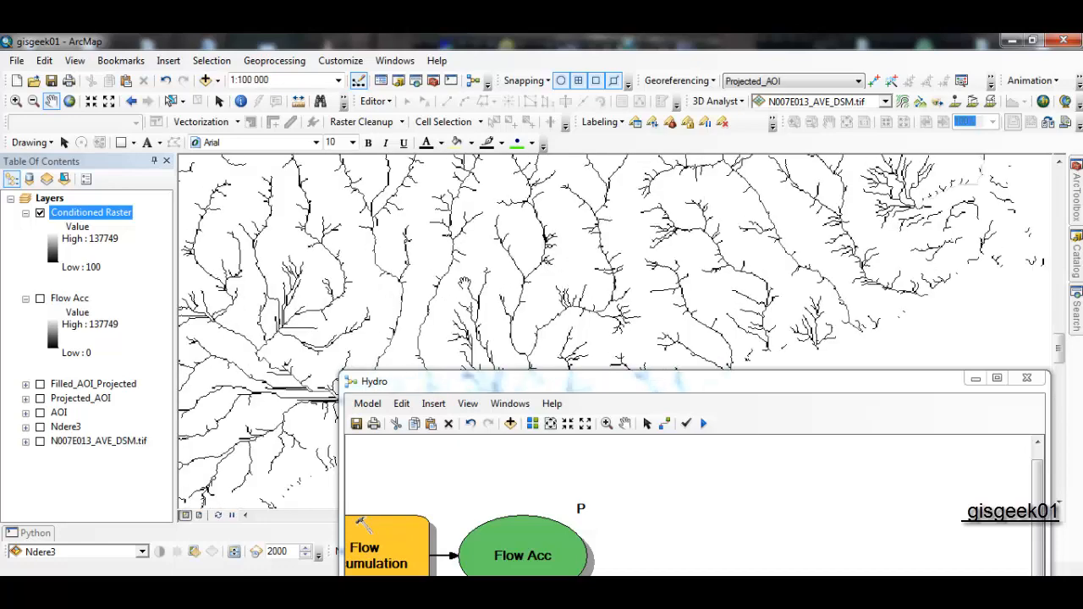
{"action": "left_click", "coordinate": [39, 299]}
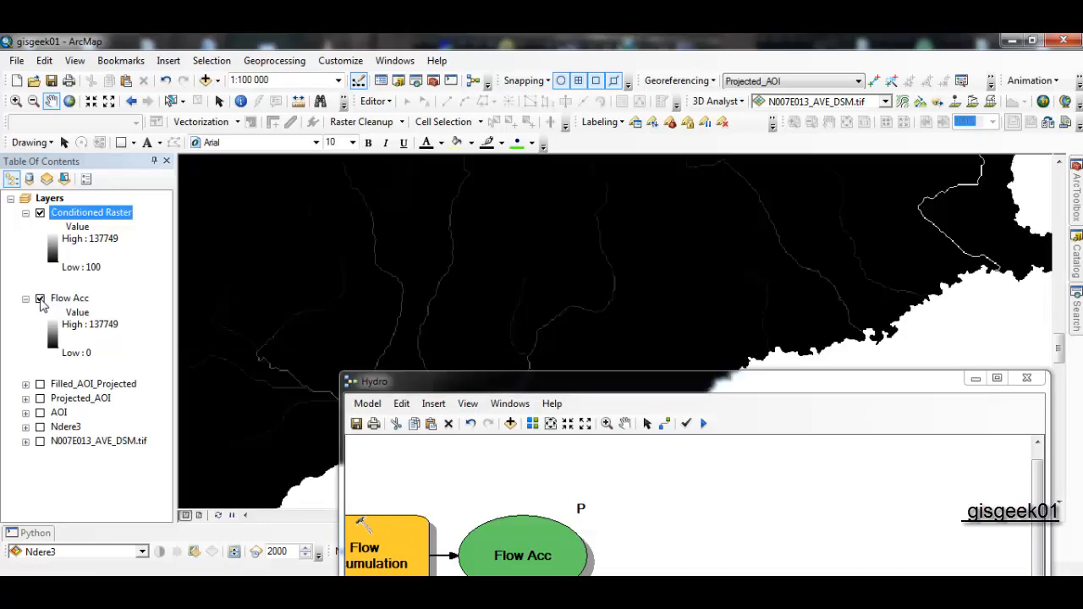
{"action": "left_click", "coordinate": [40, 299]}
{"action": "left_click", "coordinate": [40, 299]}
{"action": "left_click", "coordinate": [40, 299]}
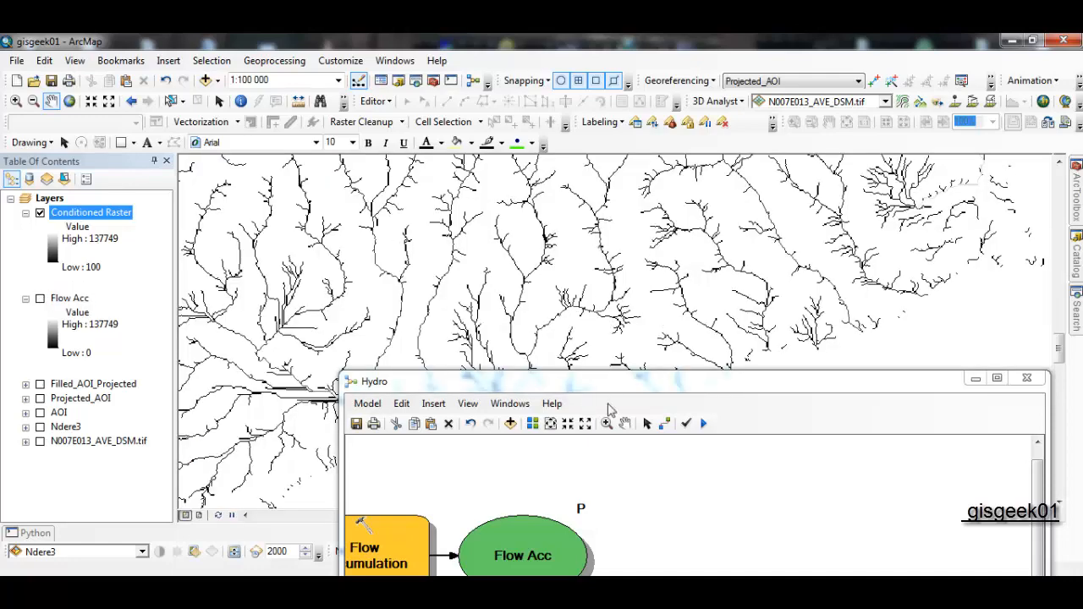
Step: Check the Stream Order tool's input rasters and Strahler ordering method, and run the tool in the Hydro model
{"action": "left_click_drag", "start_coordinate": [614, 394], "coordinate": [474, 92]}
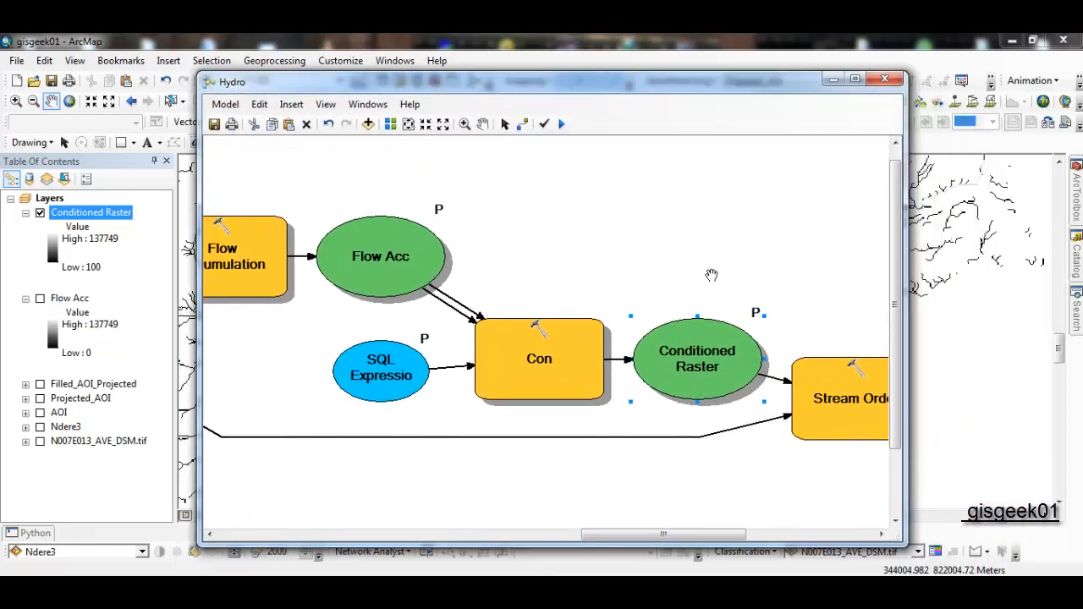
{"action": "left_click_drag", "start_coordinate": [711, 275], "coordinate": [389, 244]}
{"action": "right_click", "coordinate": [491, 357]}
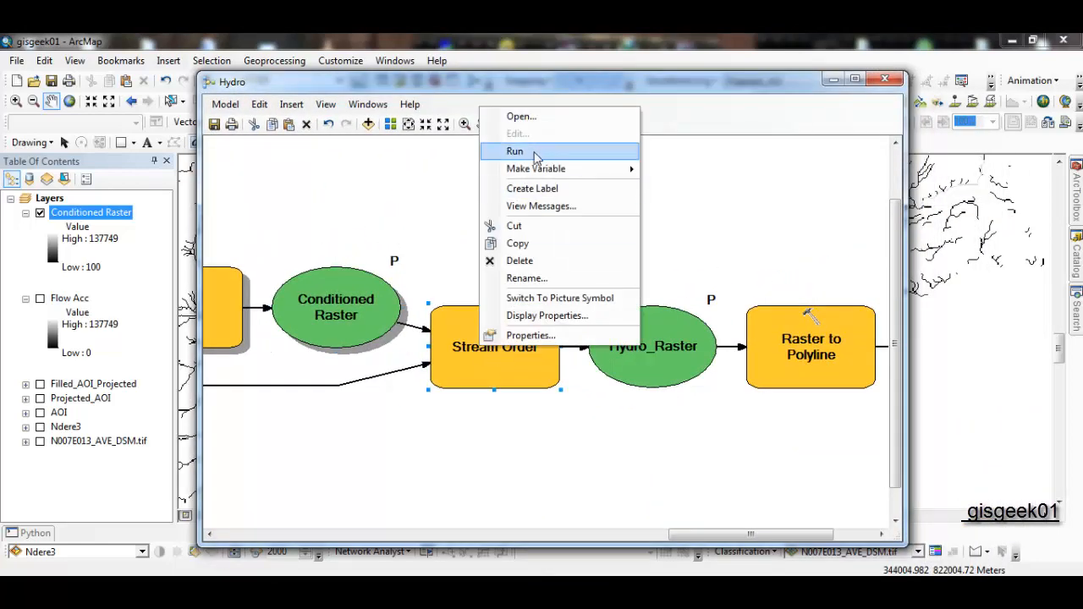
{"action": "left_click", "coordinate": [513, 446]}
{"action": "double_click", "coordinate": [498, 356]}
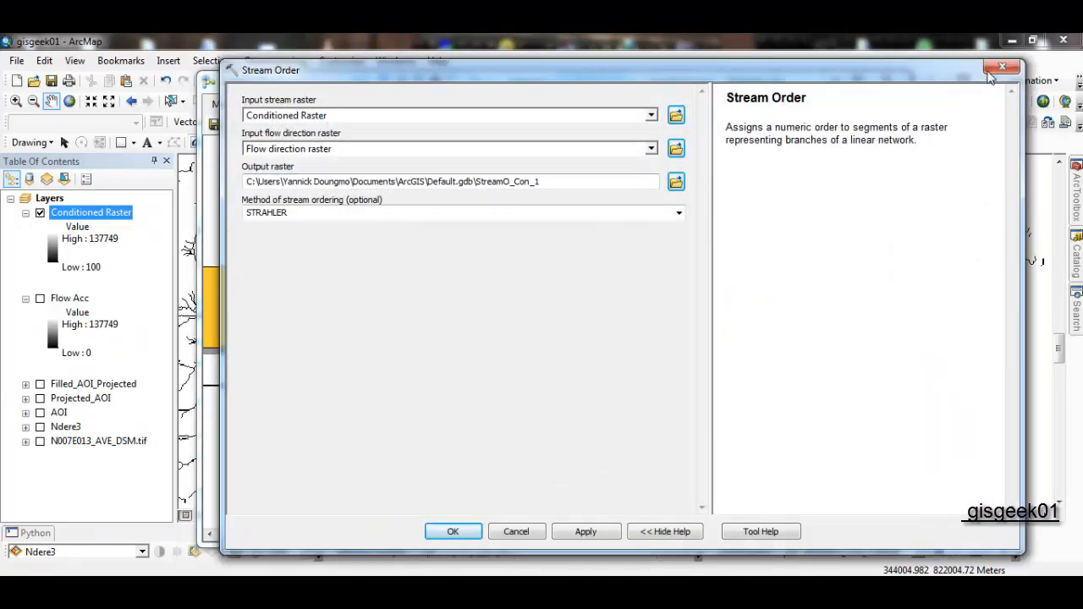
{"action": "left_click", "coordinate": [1005, 74]}
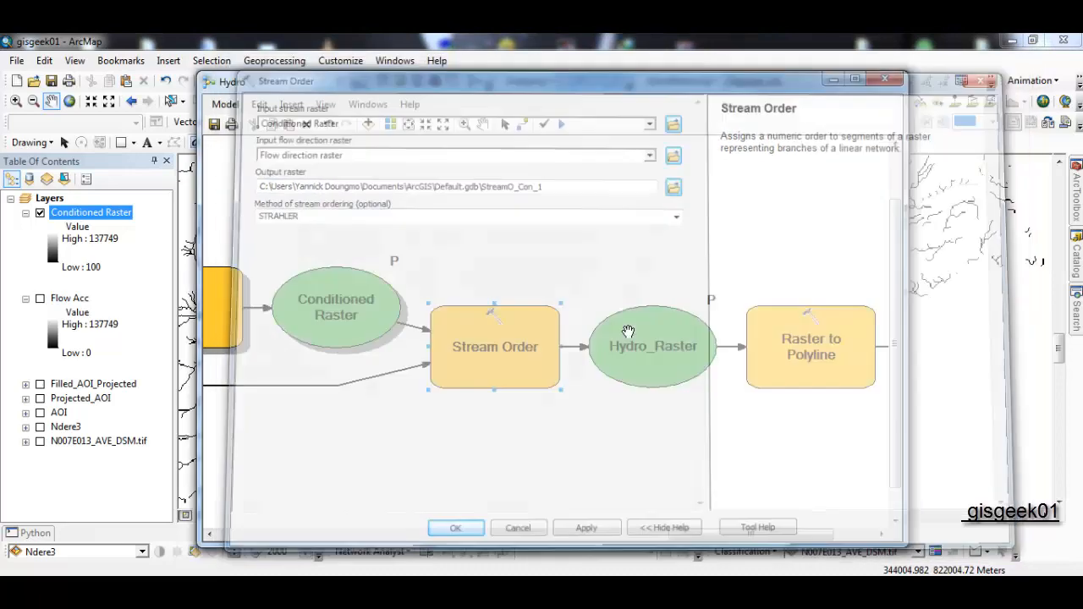
{"action": "right_click", "coordinate": [495, 346]}
{"action": "left_click", "coordinate": [526, 147]}
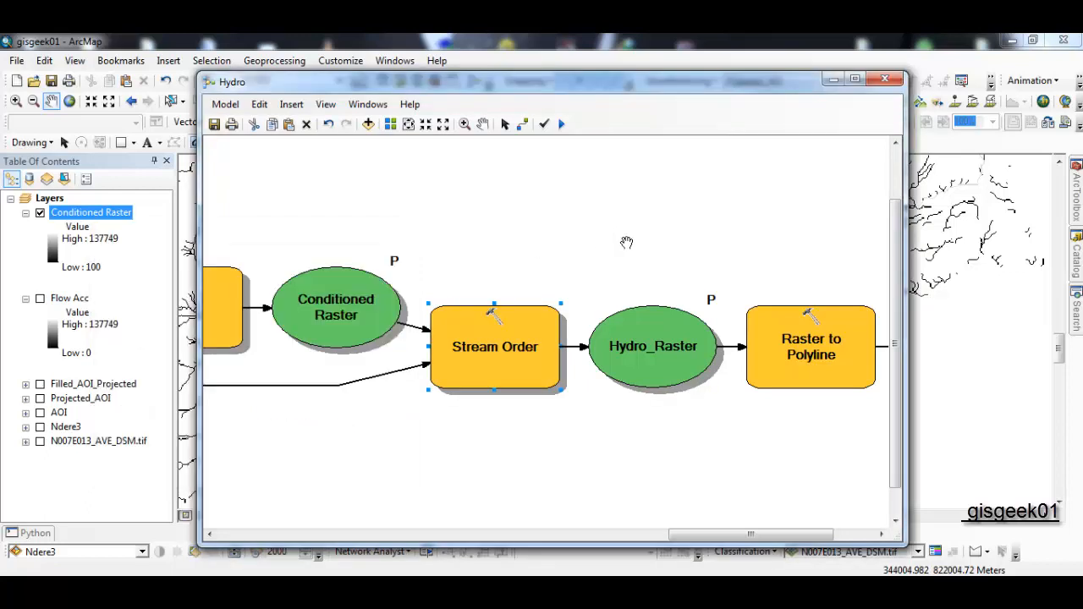
Step: Hide the Conditioned Raster layer and collapse its legend
{"action": "left_click_drag", "start_coordinate": [686, 257], "coordinate": [570, 247]}
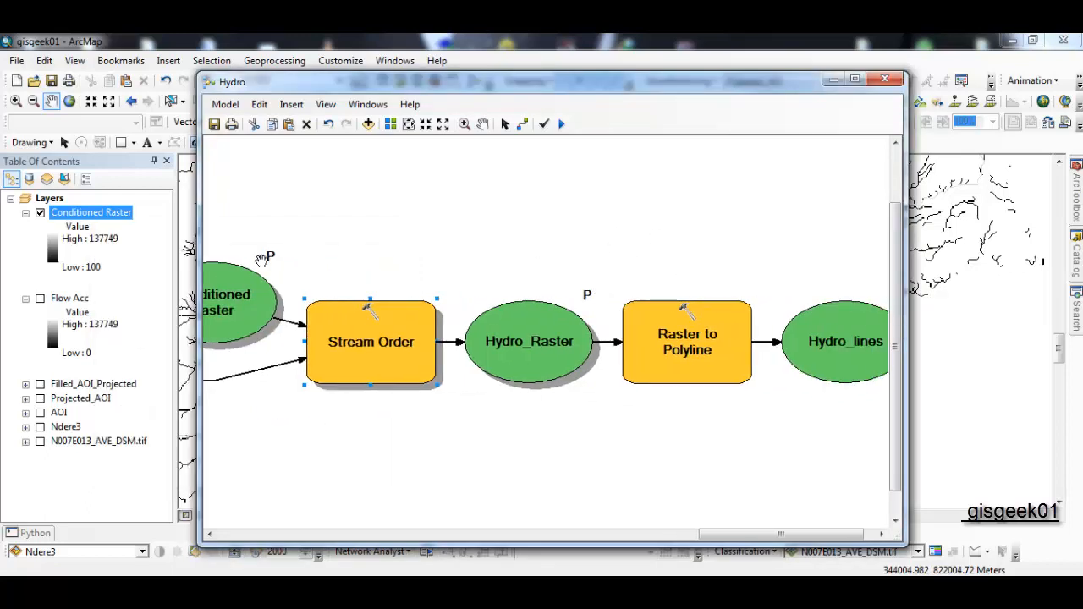
{"action": "left_click", "coordinate": [40, 214]}
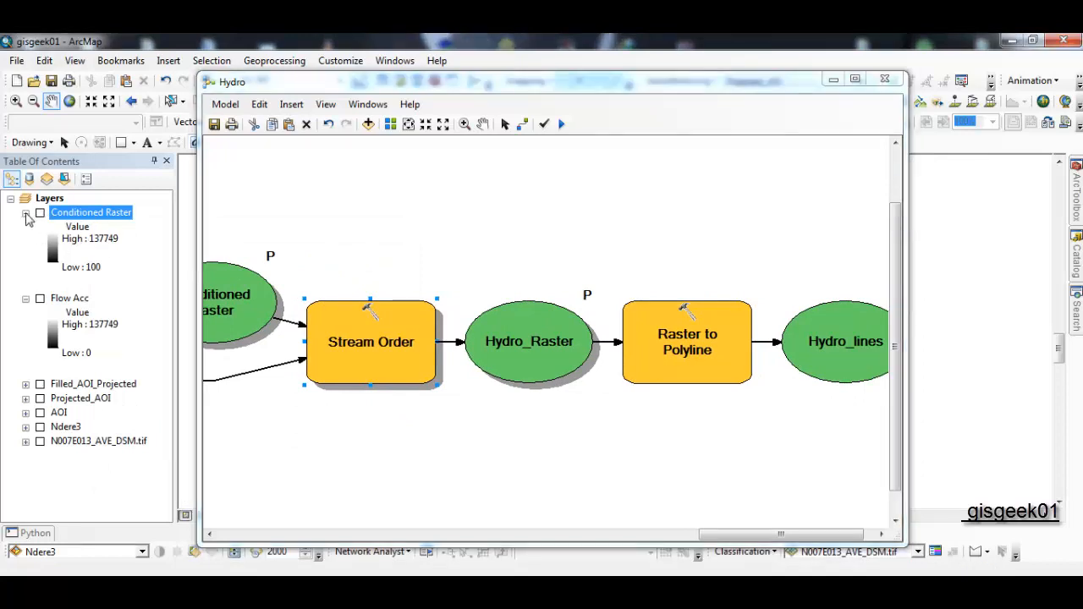
{"action": "left_click", "coordinate": [25, 213]}
Step: Add the Hydro_Raster output to the map display and inspect its color-coded stream orders with the model window moved aside
{"action": "right_click", "coordinate": [543, 354]}
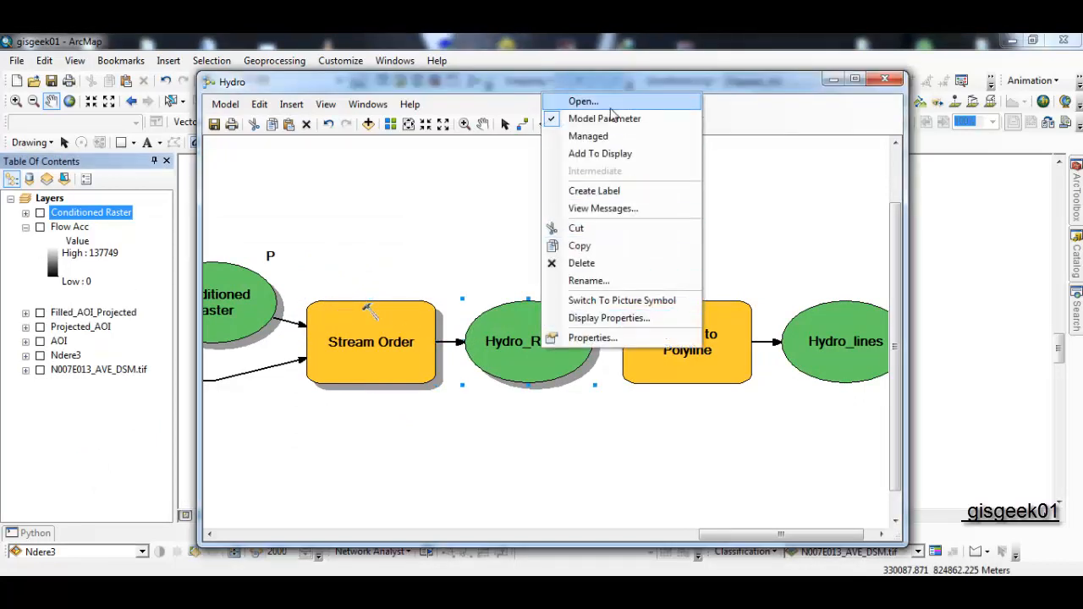
{"action": "left_click", "coordinate": [603, 153]}
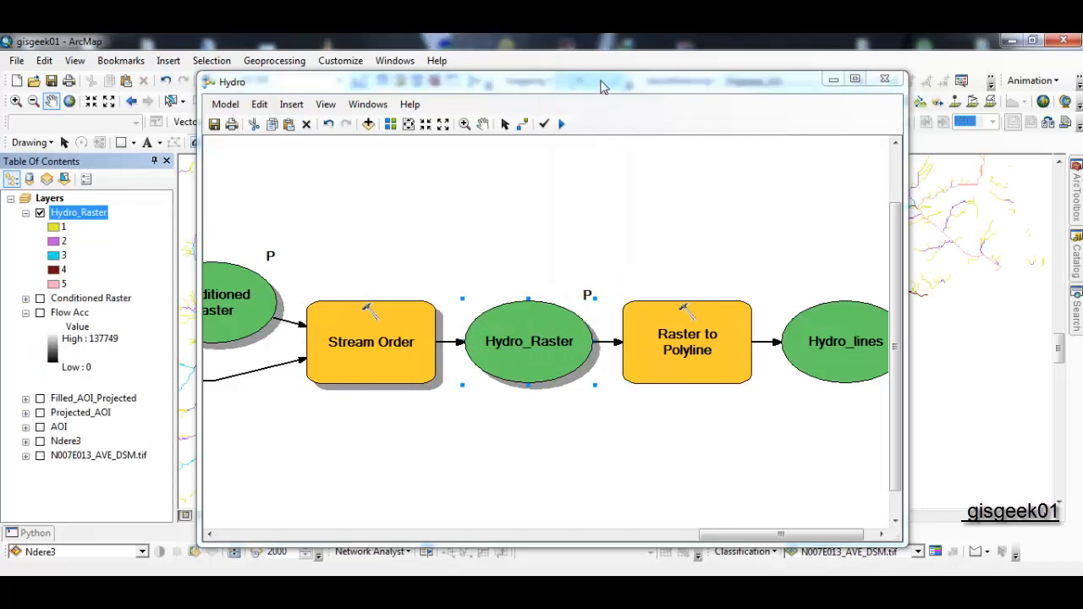
{"action": "left_click_drag", "start_coordinate": [605, 83], "coordinate": [720, 383]}
{"action": "scroll", "coordinate": [551, 271], "scroll_direction": "up", "scroll_amount": 5}
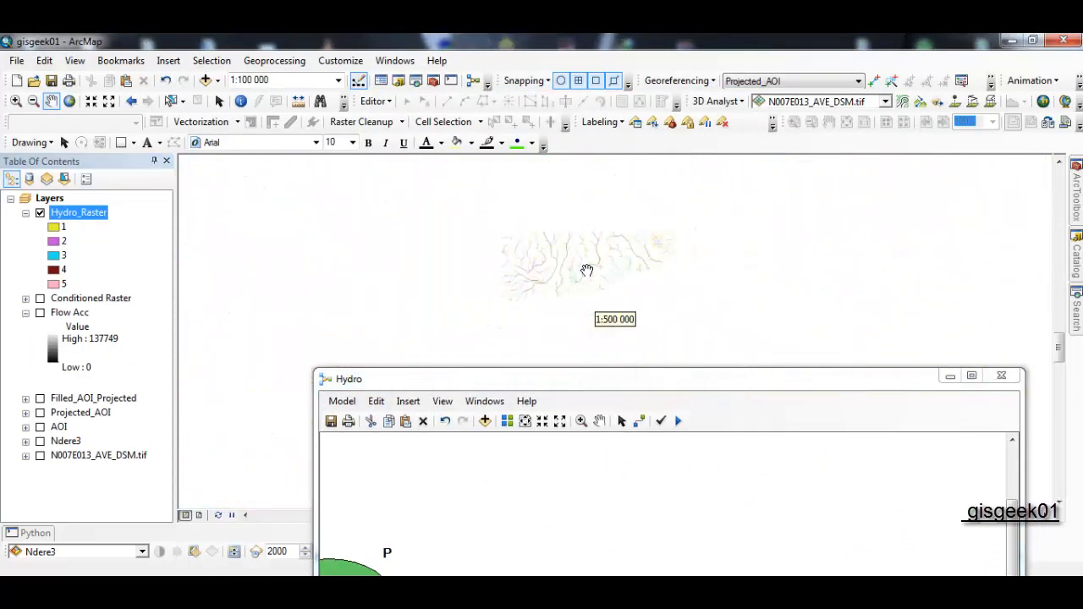
{"action": "scroll", "coordinate": [586, 271], "scroll_direction": "down", "scroll_amount": 4}
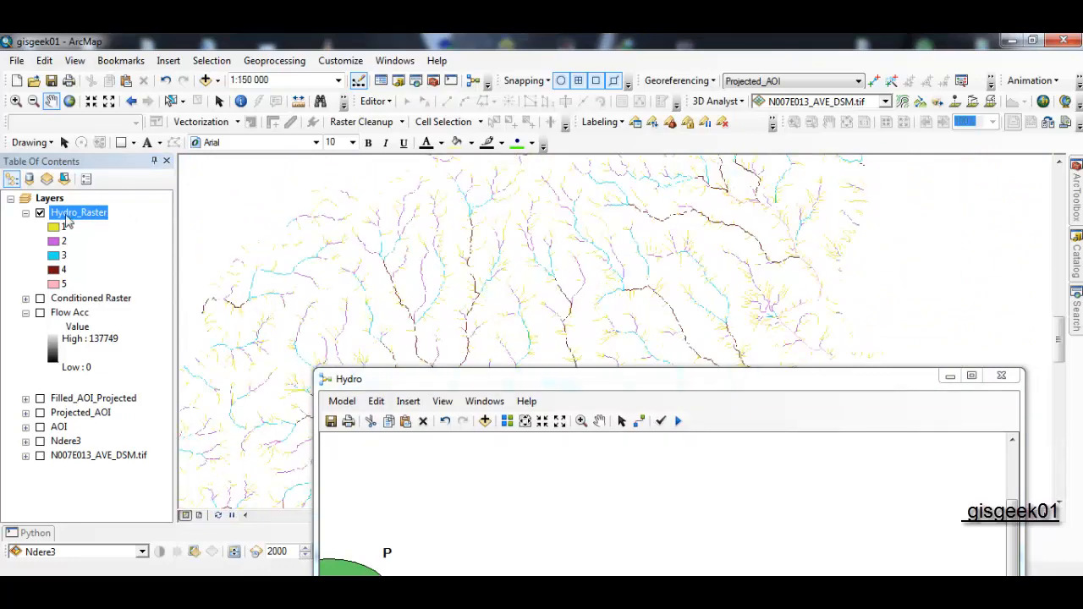
Step: Run the Raster to Polyline tool on Hydro_Raster in the Hydro model
{"action": "left_click_drag", "start_coordinate": [525, 386], "coordinate": [343, 144]}
{"action": "left_click_drag", "start_coordinate": [640, 319], "coordinate": [559, 298]}
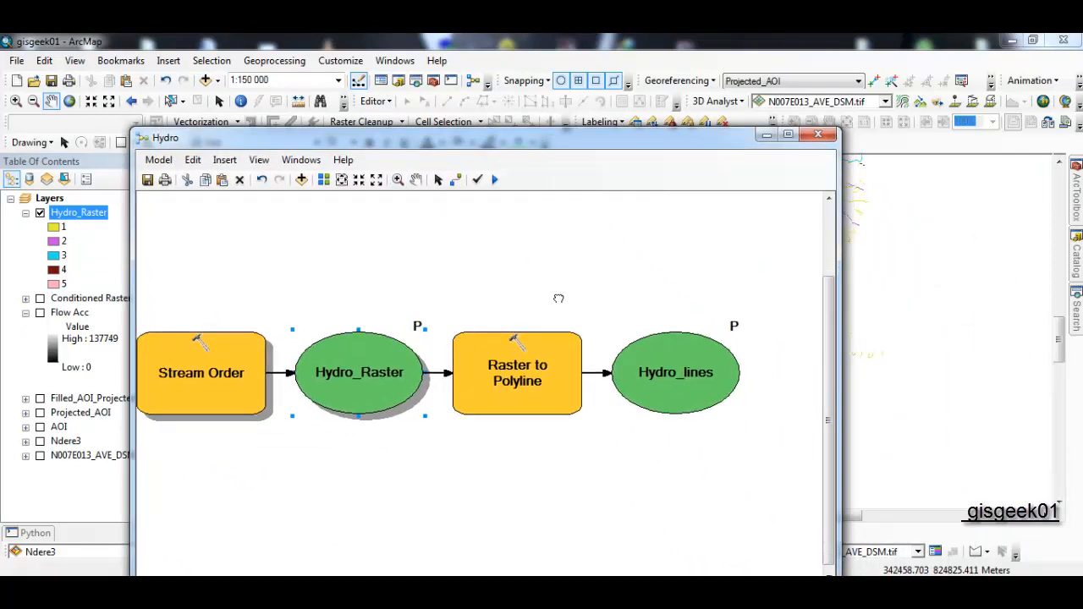
{"action": "right_click", "coordinate": [516, 371]}
{"action": "left_click", "coordinate": [582, 170]}
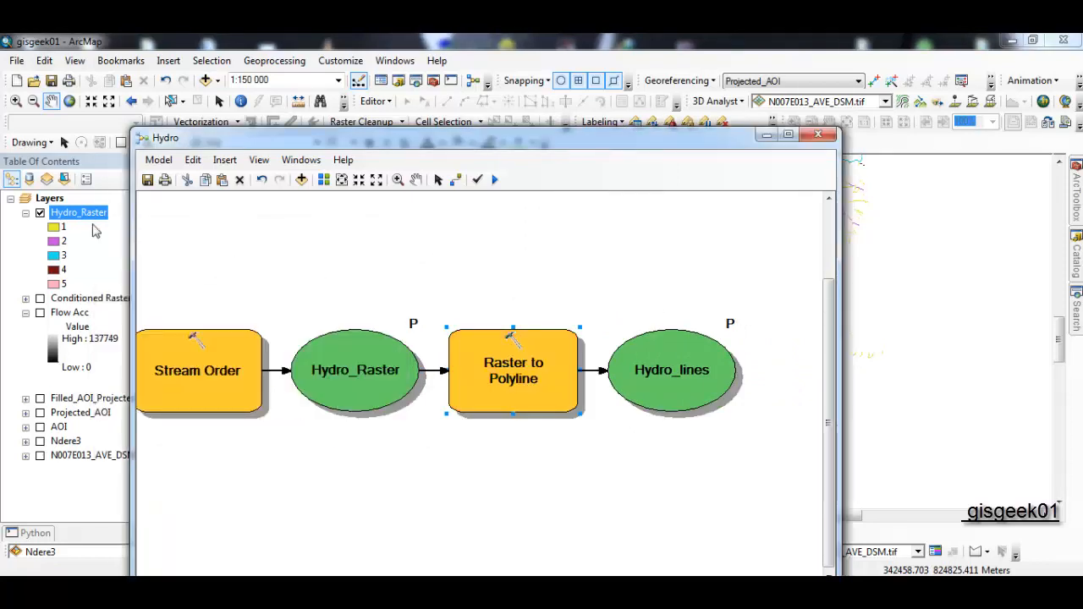
Step: Add the Hydro_lines output to the map display, and hide and collapse the Hydro_Raster layer
{"action": "right_click", "coordinate": [664, 395]}
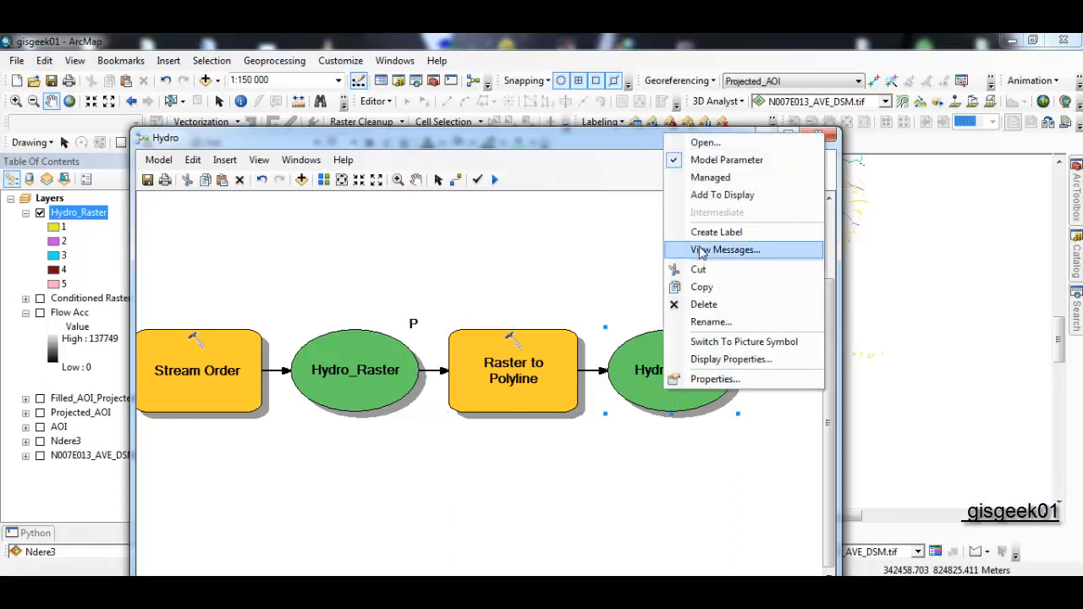
{"action": "left_click", "coordinate": [721, 196]}
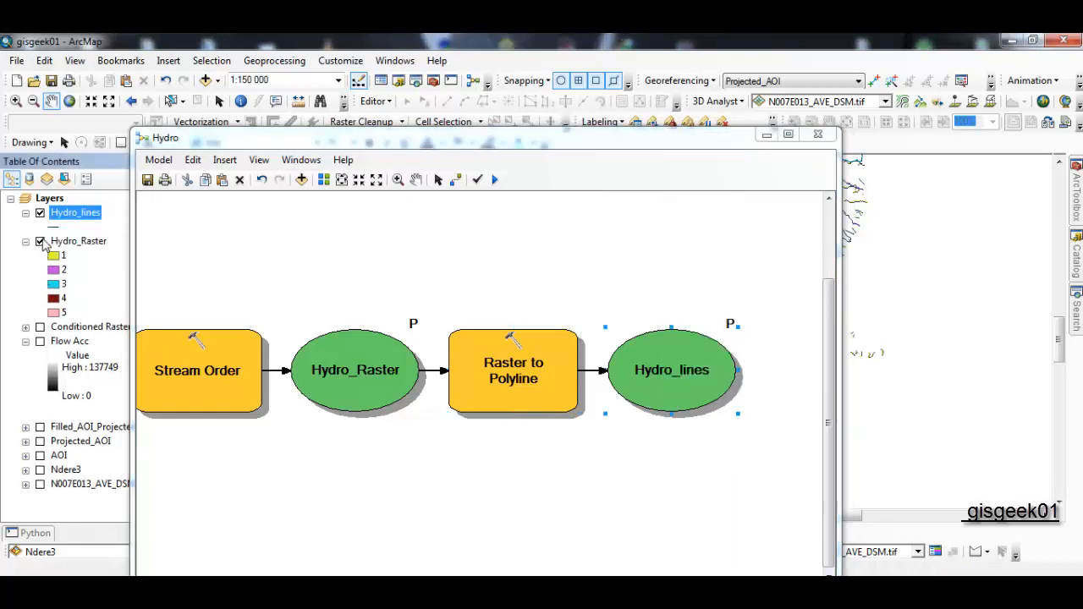
{"action": "left_click", "coordinate": [27, 242]}
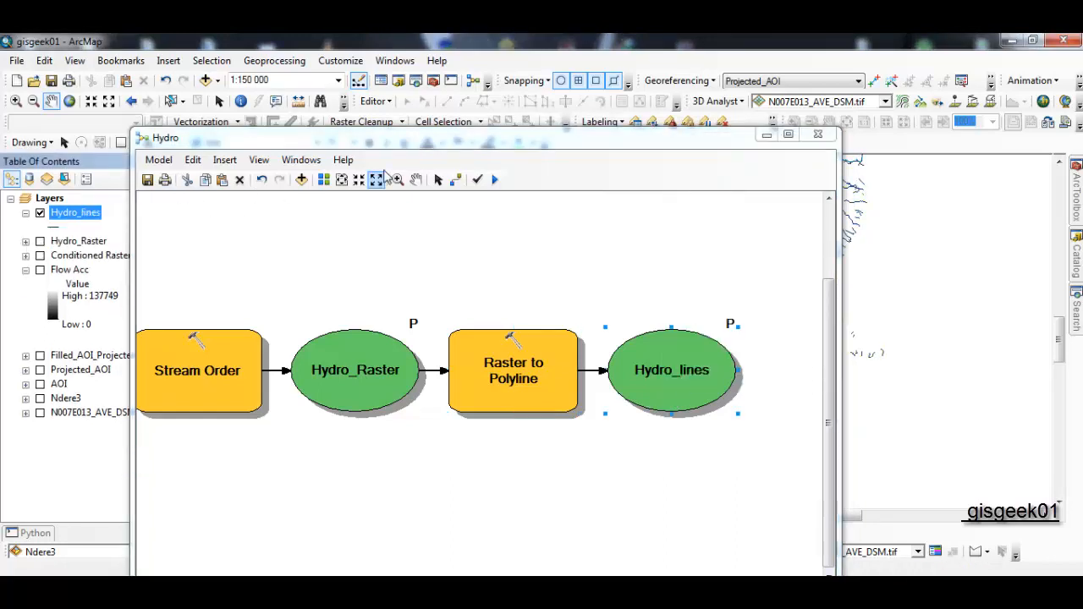
Step: Auto-arrange the Hydro model diagram at full extent, and save and close the model
{"action": "left_click", "coordinate": [324, 181]}
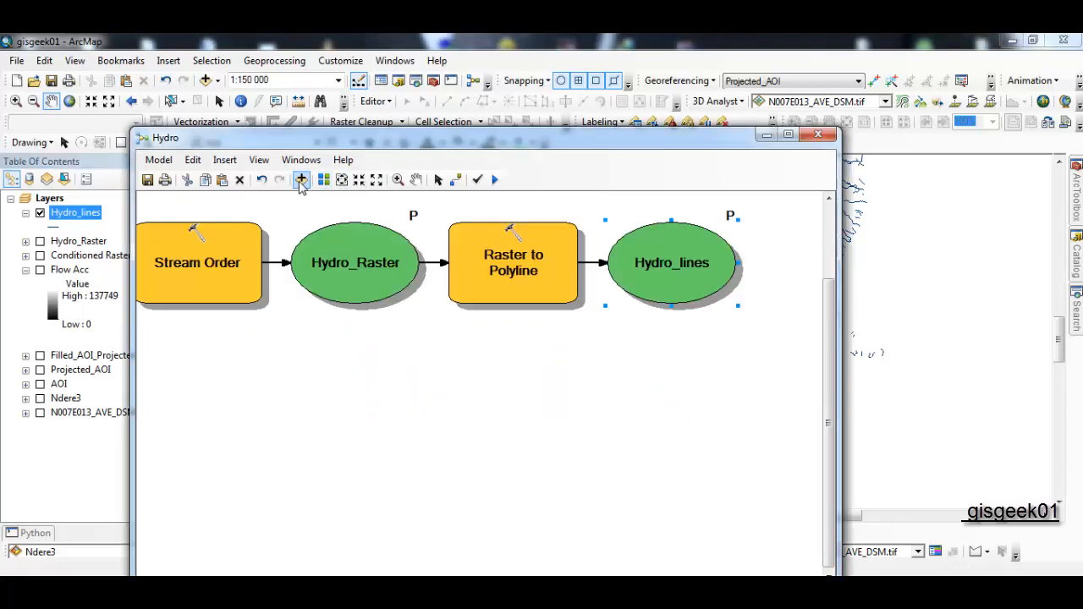
{"action": "left_click", "coordinate": [343, 181]}
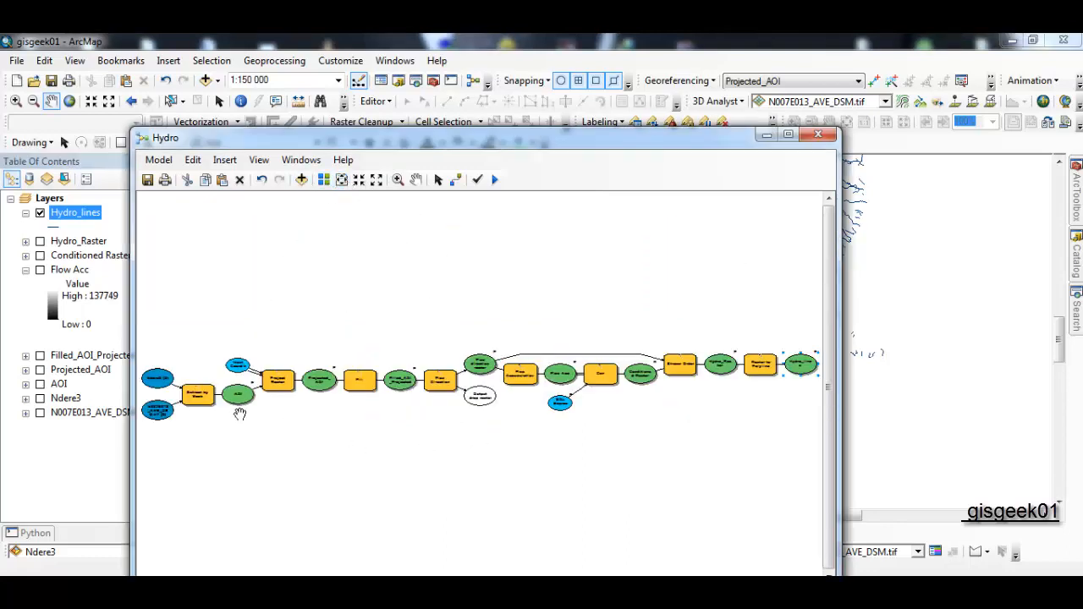
{"action": "left_click", "coordinate": [148, 181]}
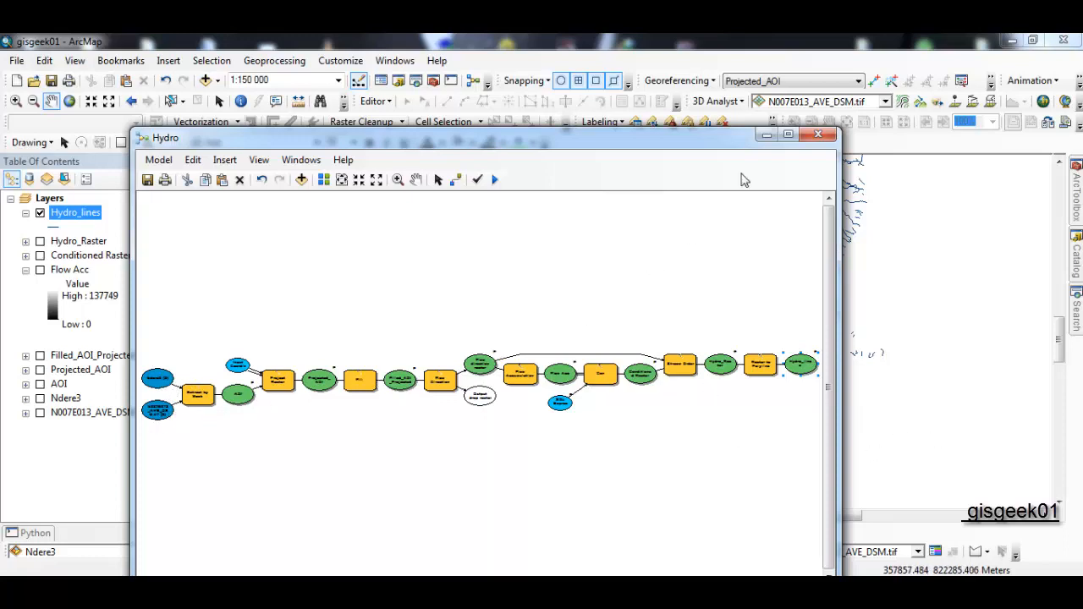
{"action": "left_click", "coordinate": [817, 135]}
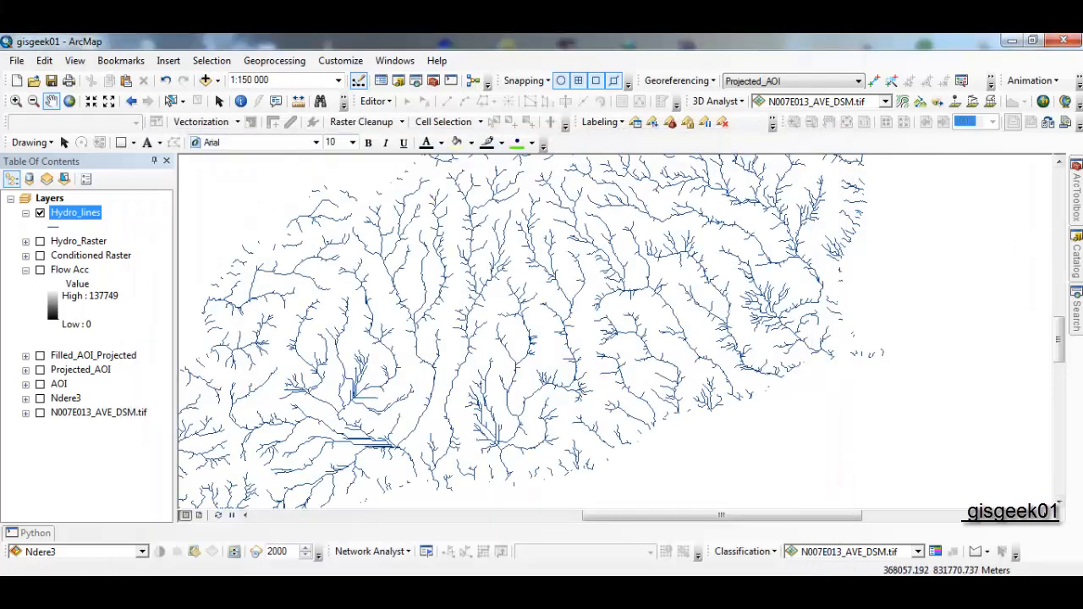
Step: Open the Hydro model as a tool from the custom toolbox and set its AOI output name to Extract_tif8
{"action": "left_click", "coordinate": [1077, 203]}
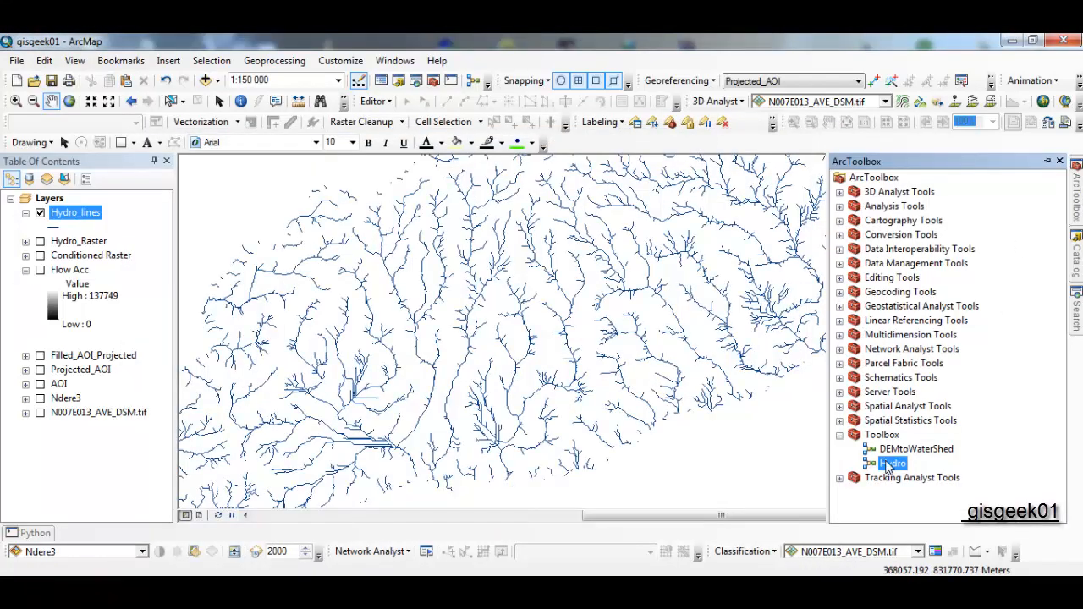
{"action": "double_click", "coordinate": [891, 464]}
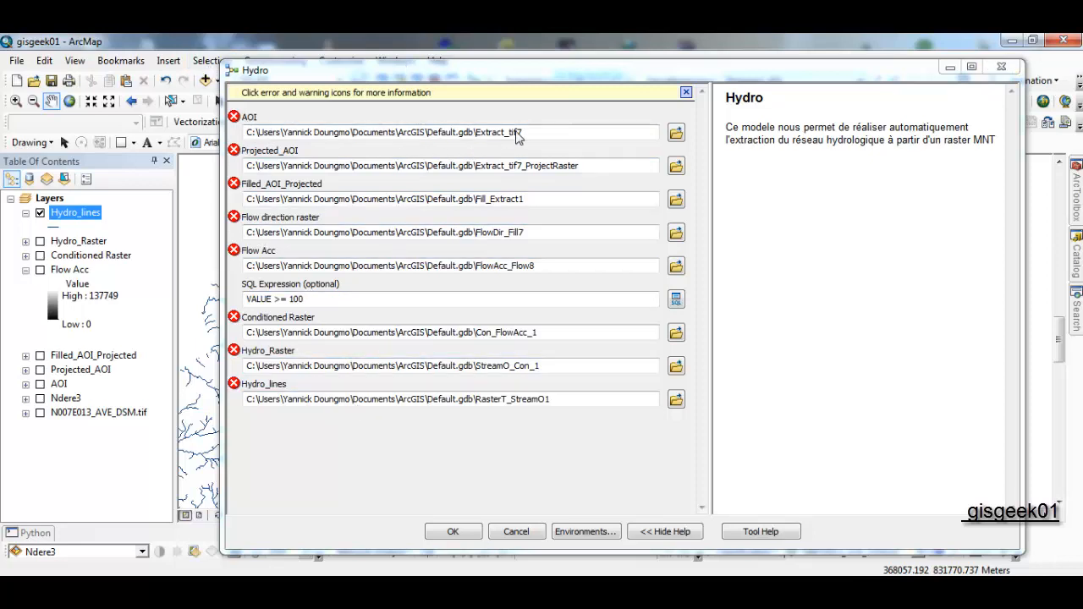
{"action": "left_click", "coordinate": [535, 136]}
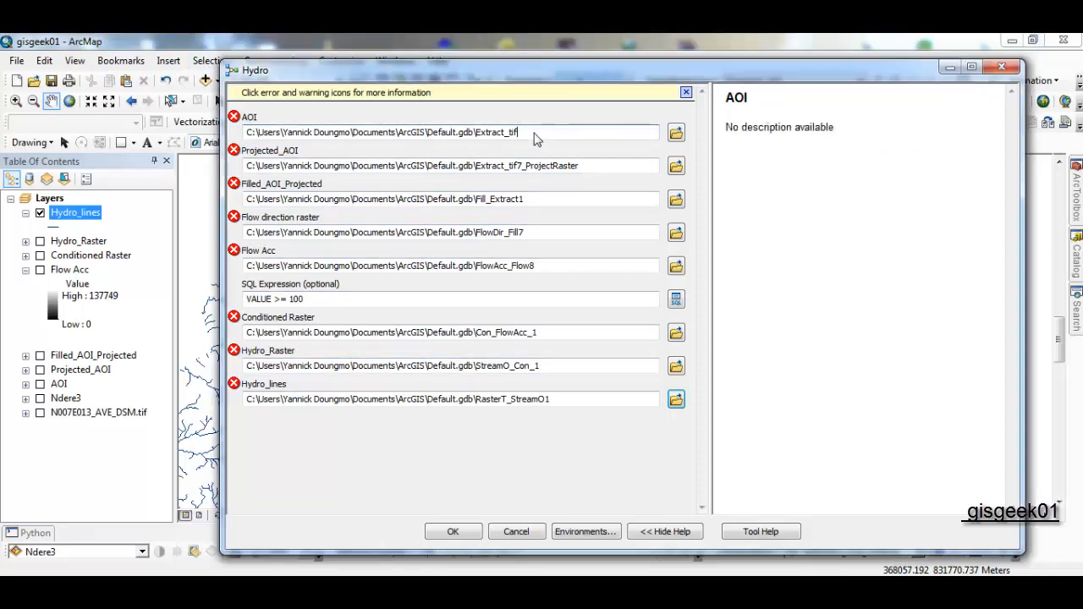
{"action": "type", "text": "8"}
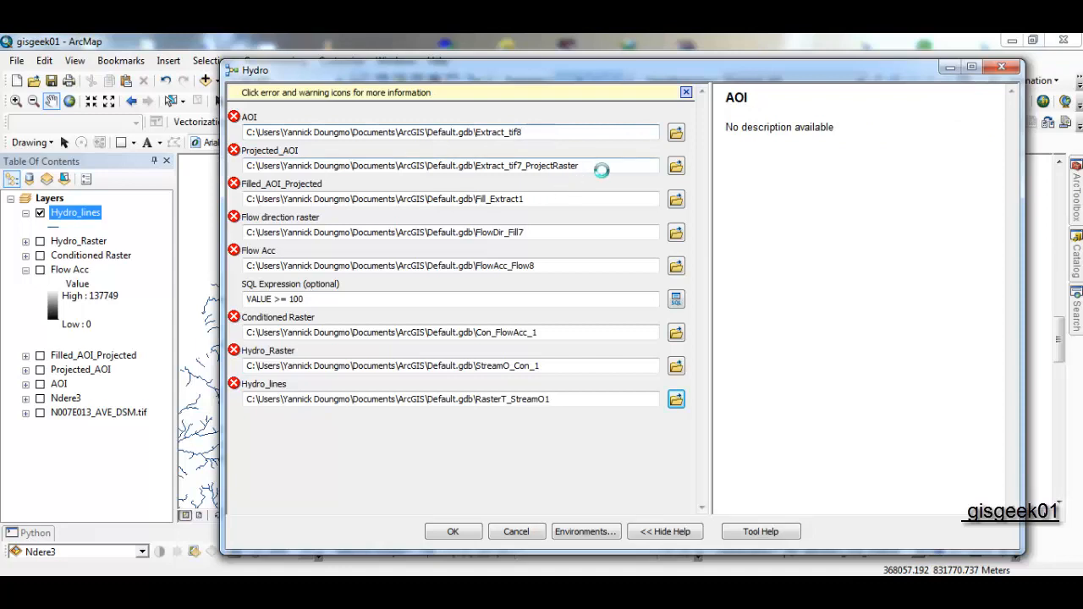
{"action": "left_click", "coordinate": [602, 170]}
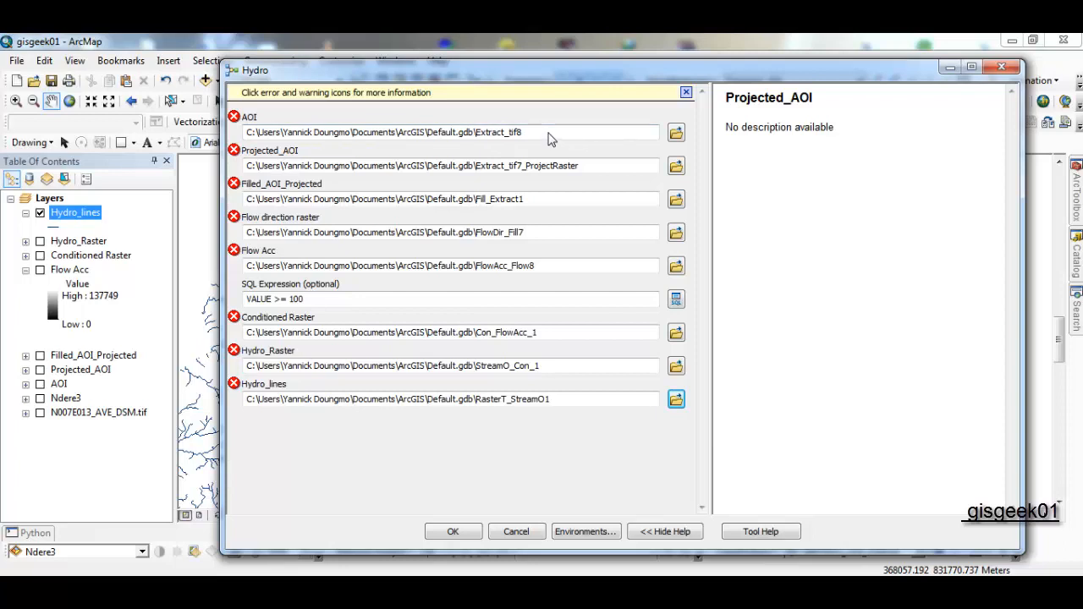
Step: Rename the AOI output raster to Extract_tifyt in the Hydro tool's parameters
{"action": "left_click", "coordinate": [549, 136]}
{"action": "type", "text": "yt"}
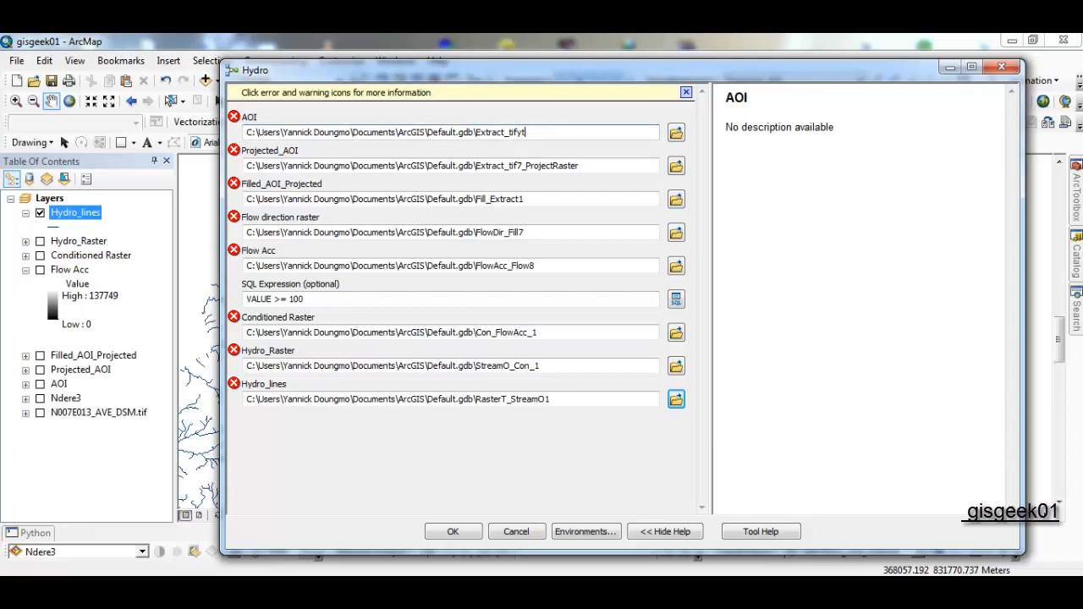
{"action": "left_click", "coordinate": [593, 172]}
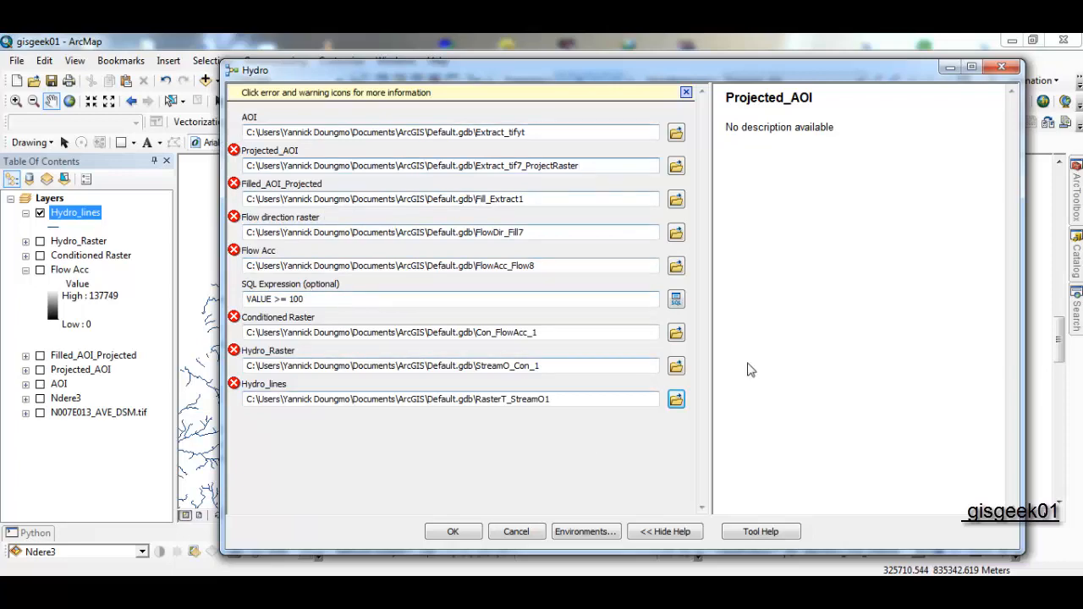
Step: Close the Hydro tool without running it and open the Hydro model from the custom toolbox for editing
{"action": "left_click", "coordinate": [1005, 69]}
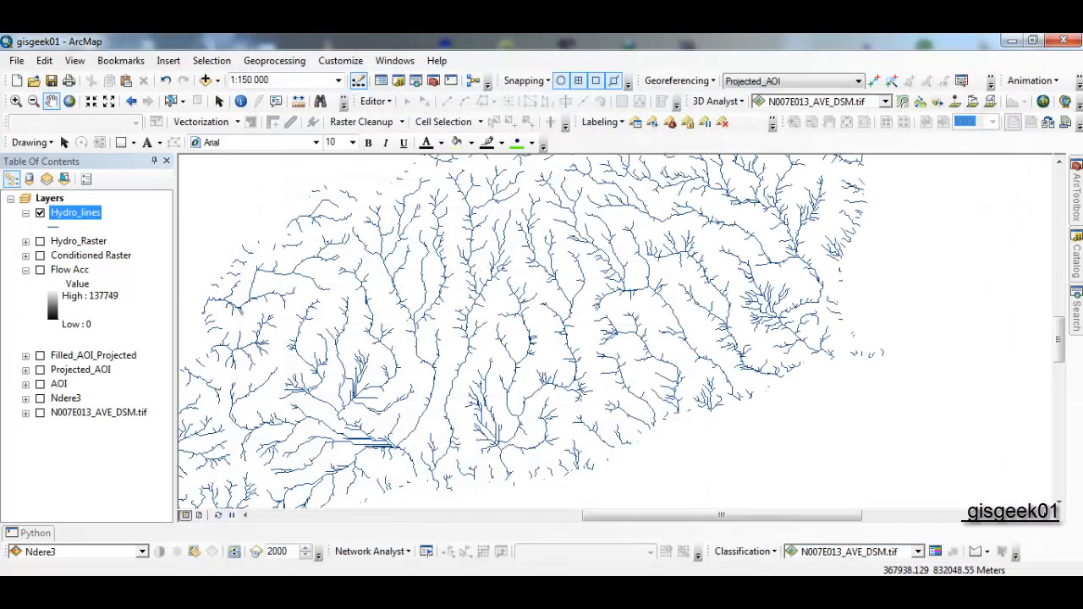
{"action": "mouse_move", "coordinate": [1077, 197]}
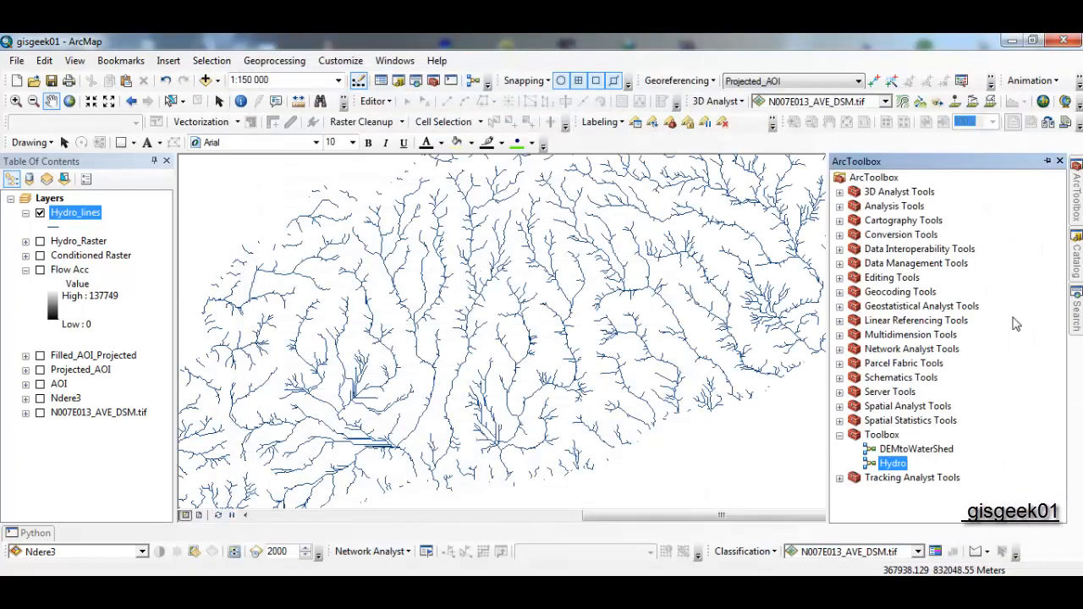
{"action": "right_click", "coordinate": [894, 468]}
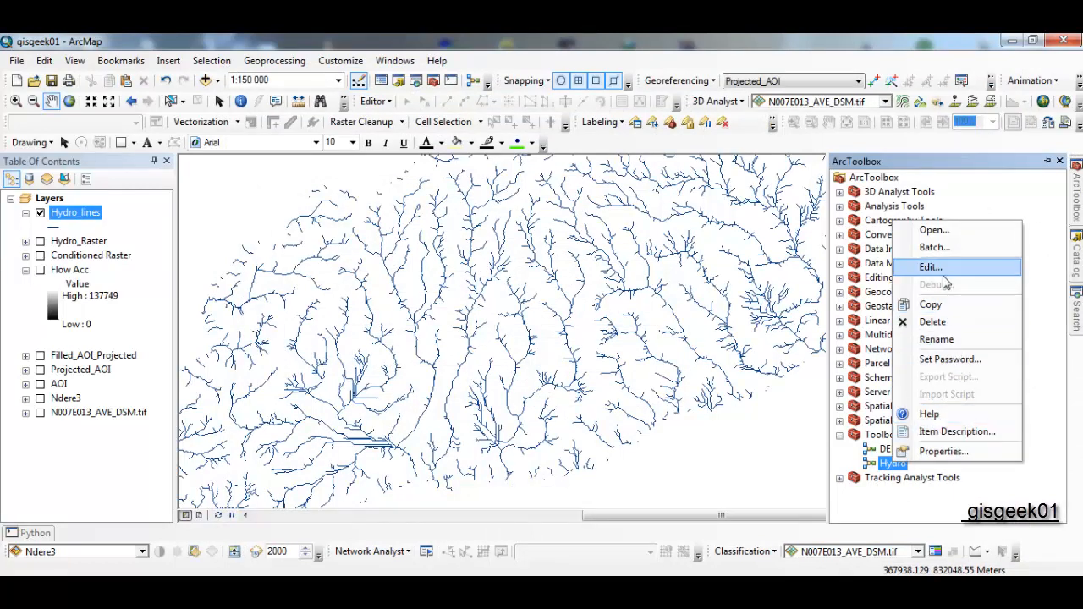
{"action": "left_click", "coordinate": [941, 271]}
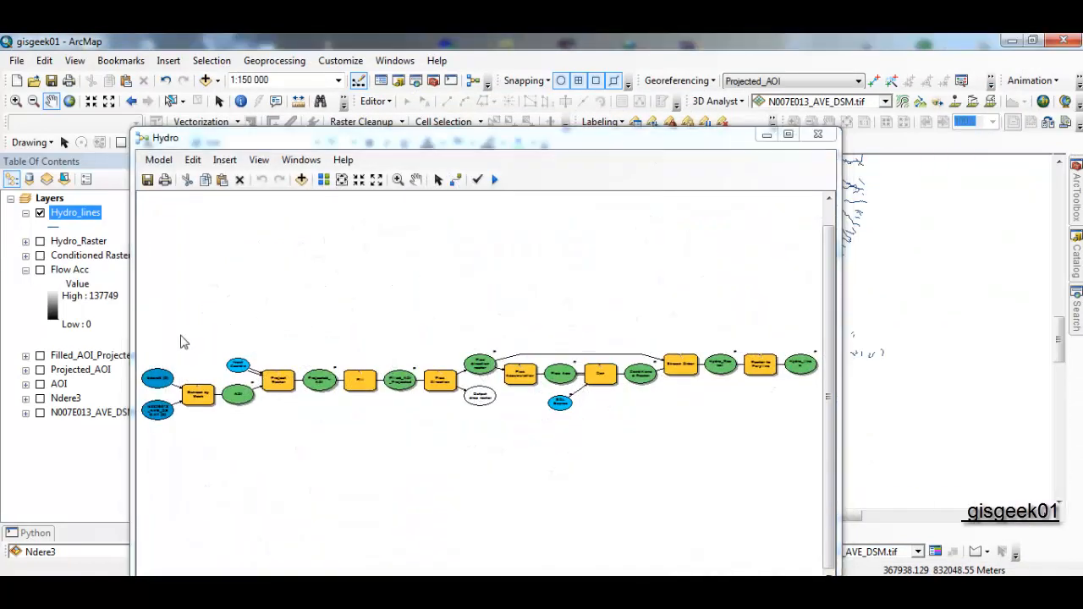
Step: Make the Ndere3 (2) and N007E013_AVE_DSM.tif (2) inputs of Extract by Mask model parameters
{"action": "left_click", "coordinate": [398, 180]}
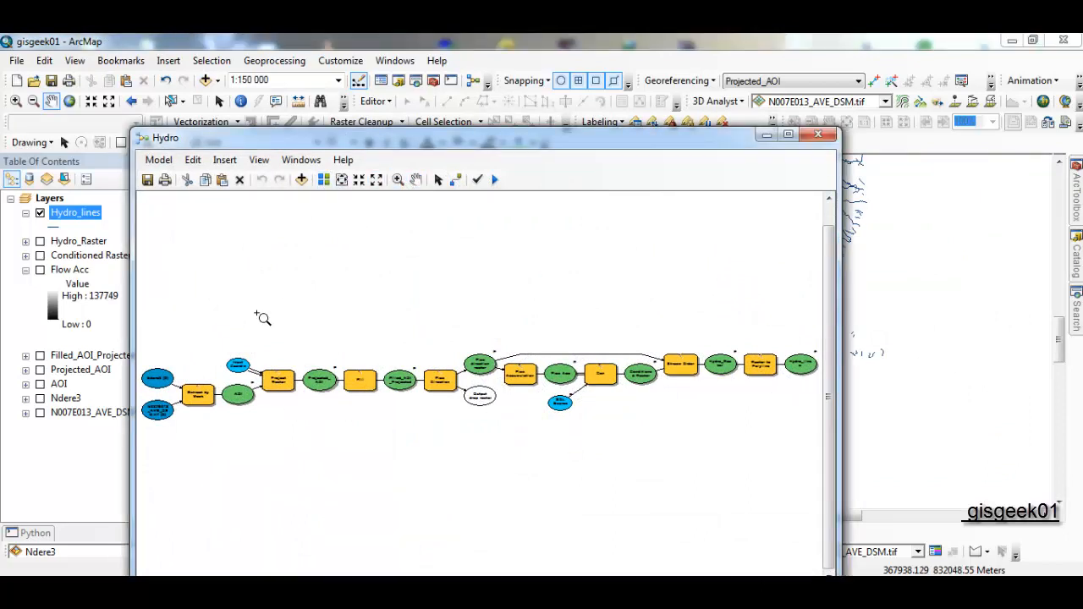
{"action": "left_click_drag", "start_coordinate": [219, 327], "coordinate": [145, 438]}
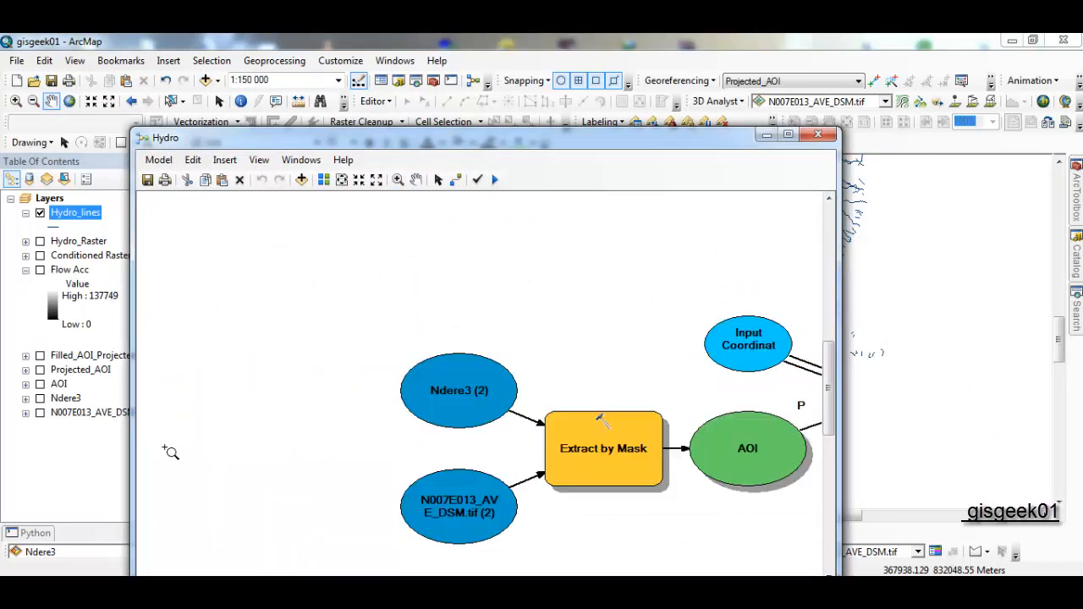
{"action": "scroll", "coordinate": [437, 385], "scroll_direction": "down", "scroll_amount": 2}
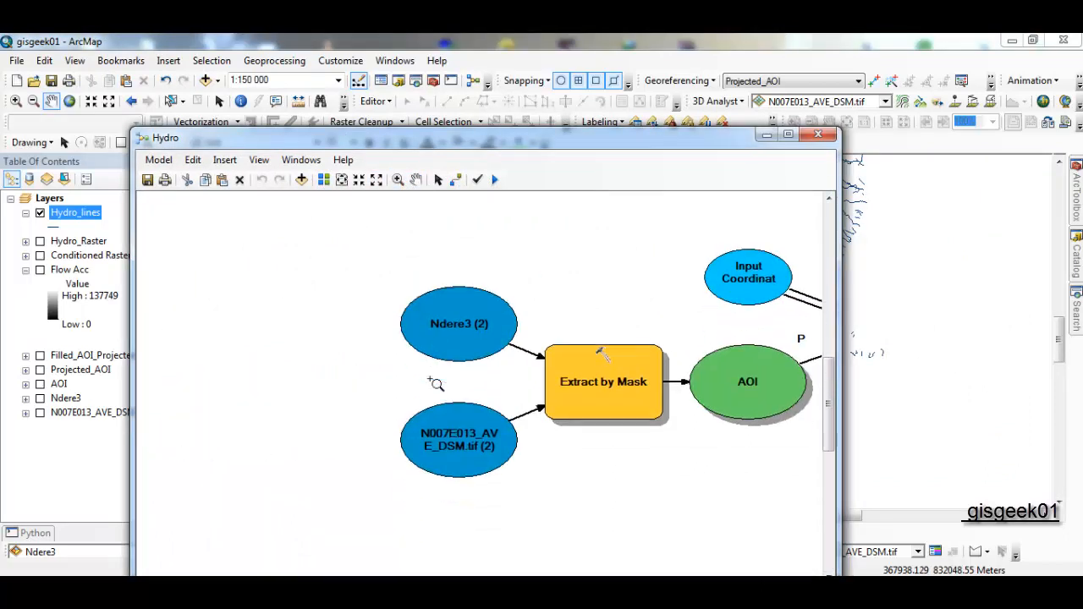
{"action": "left_click", "coordinate": [439, 180]}
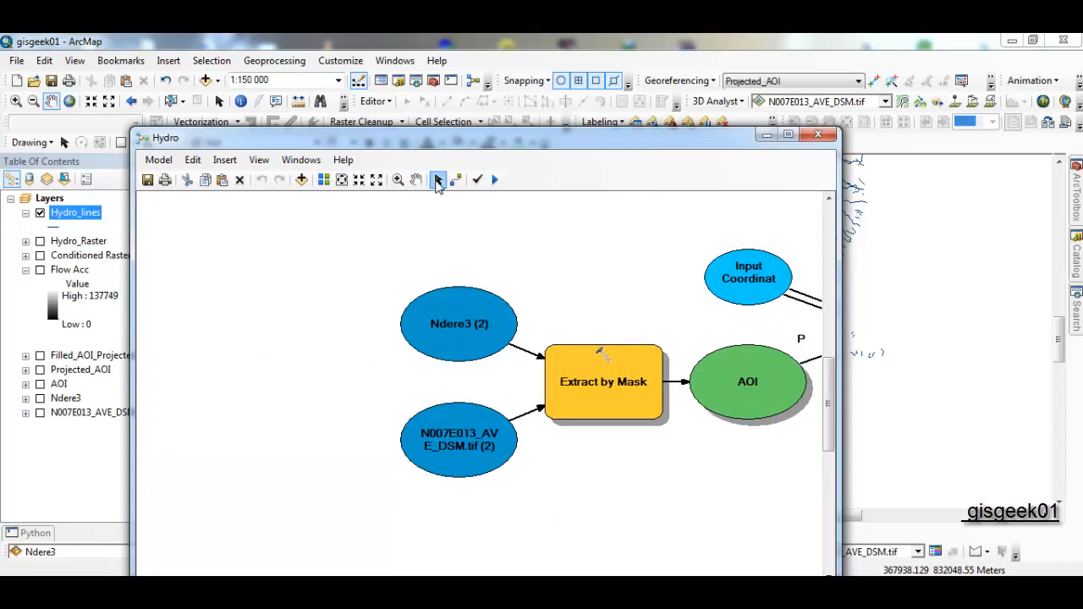
{"action": "right_click", "coordinate": [455, 319]}
{"action": "left_click", "coordinate": [532, 344]}
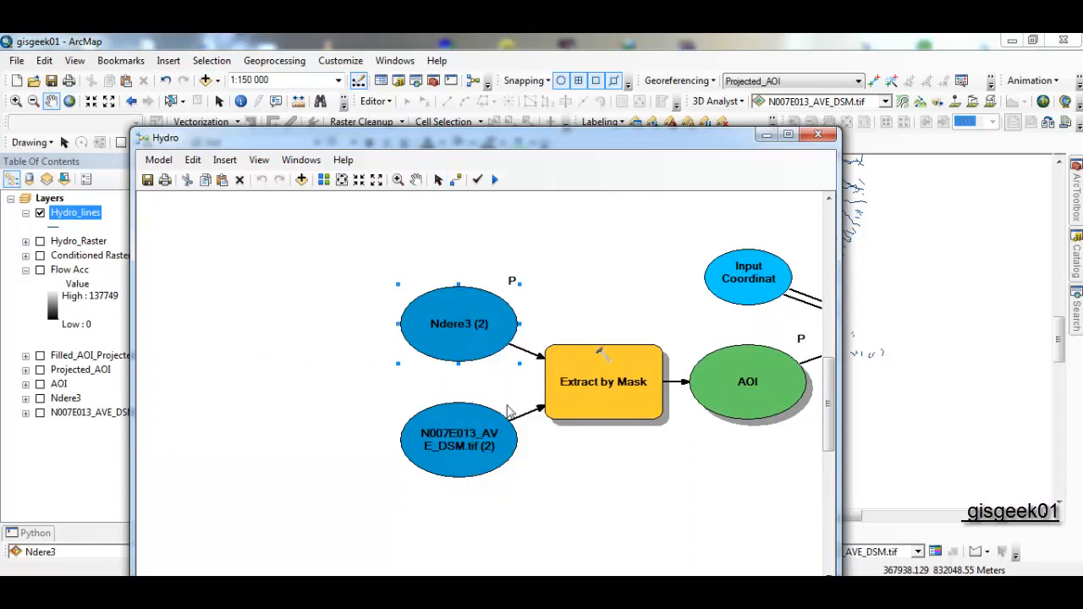
{"action": "right_click", "coordinate": [461, 451]}
{"action": "left_click", "coordinate": [508, 218]}
Step: Move the Ndere3 (2) parameter to the first position in the Hydro model's parameter order
{"action": "left_click", "coordinate": [159, 159]}
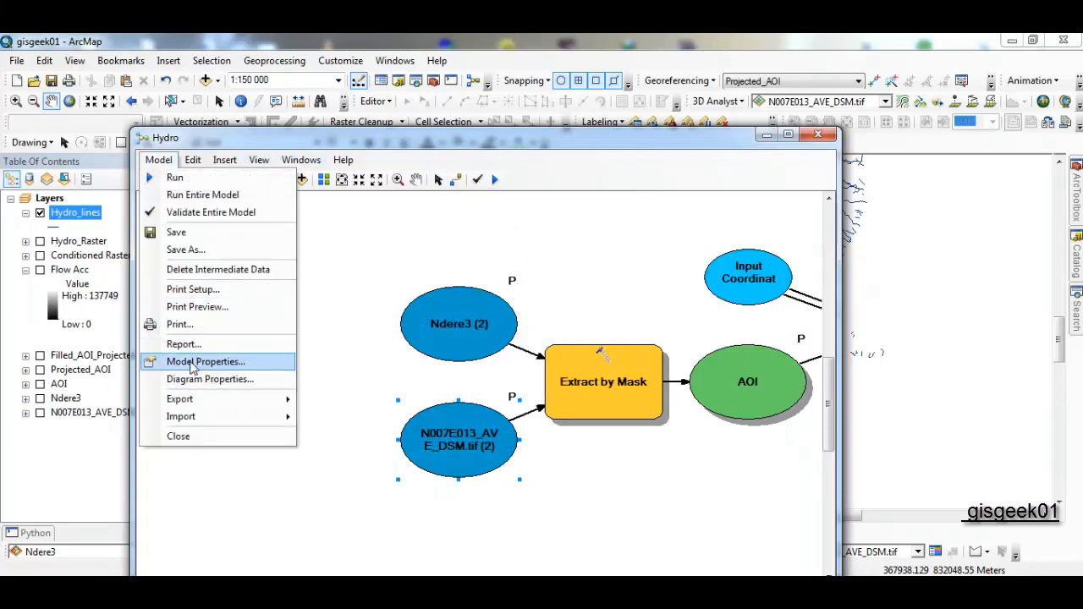
{"action": "left_click", "coordinate": [203, 358]}
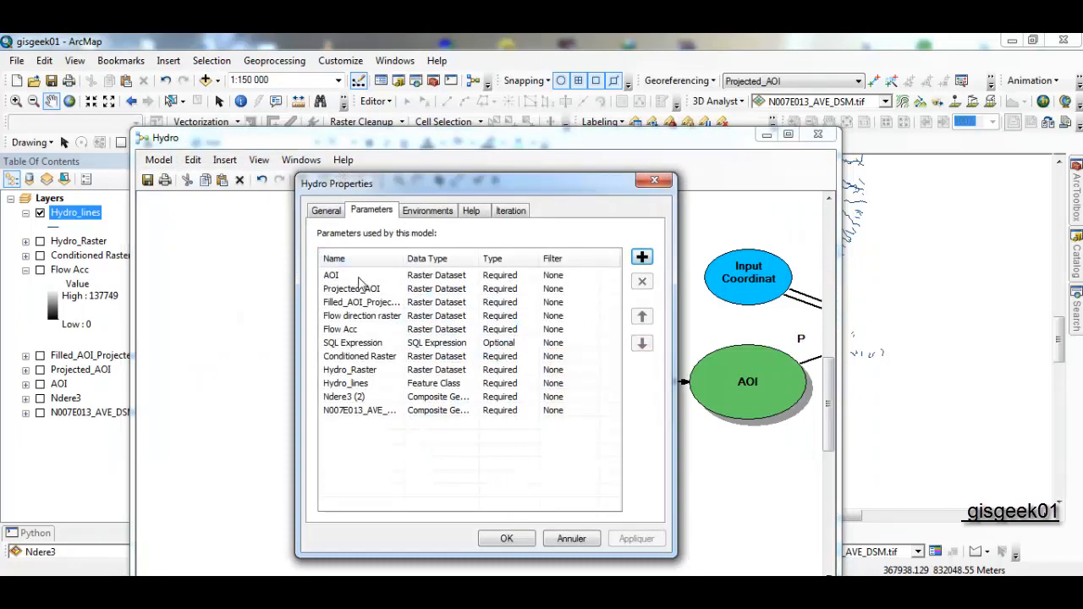
{"action": "left_click", "coordinate": [356, 397]}
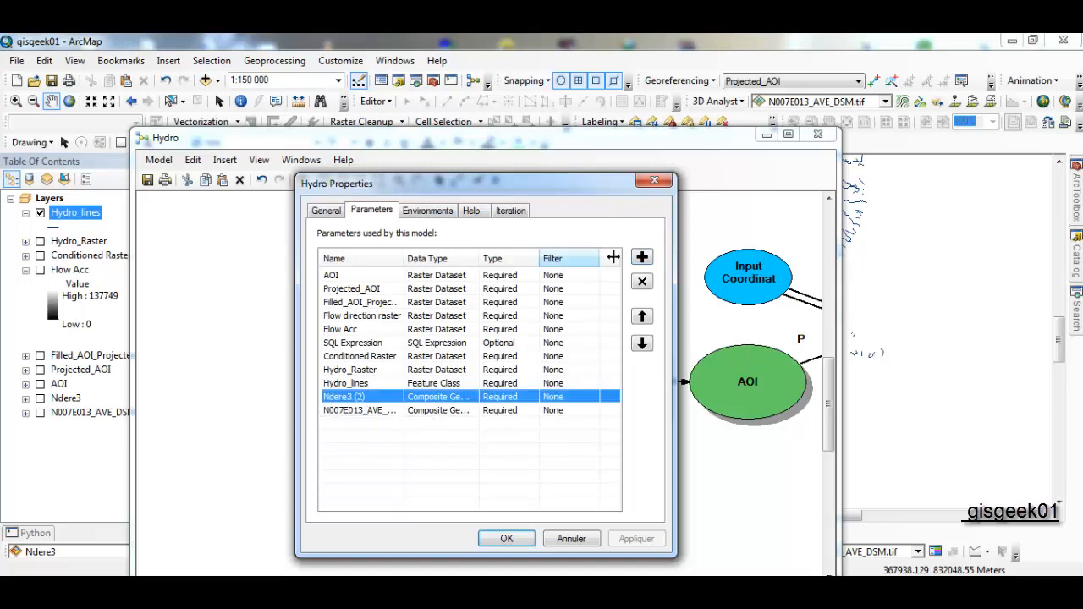
{"action": "left_click", "coordinate": [642, 317]}
{"action": "left_click", "coordinate": [642, 317]}
{"action": "left_click", "coordinate": [641, 317]}
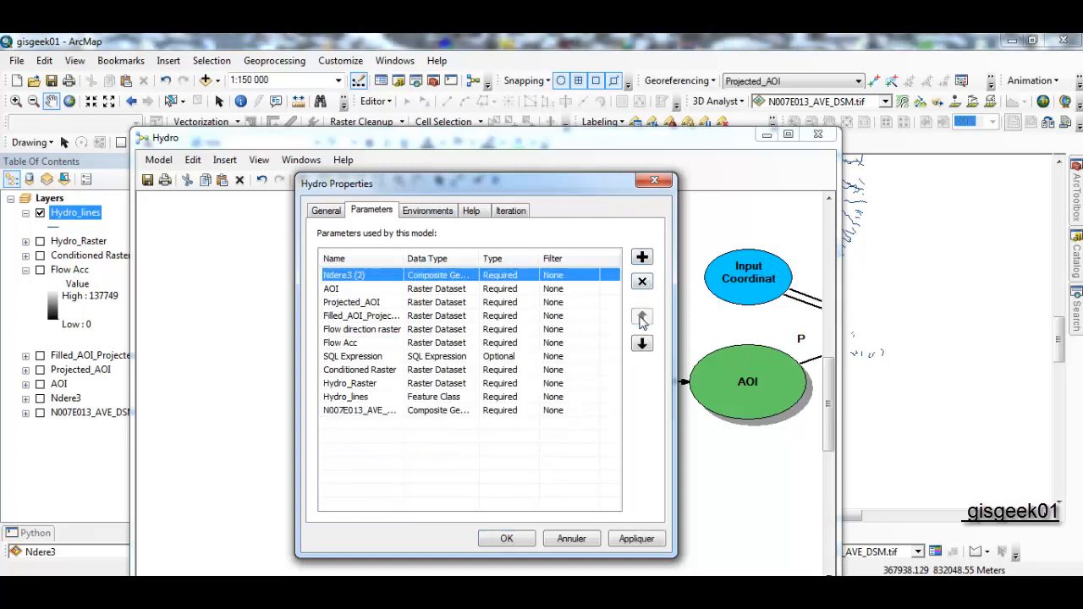
Step: Place the N007E013_AVE_DSM.tif (2) parameter directly below Ndere3 (2), and save and close the Hydro model
{"action": "left_click", "coordinate": [359, 410]}
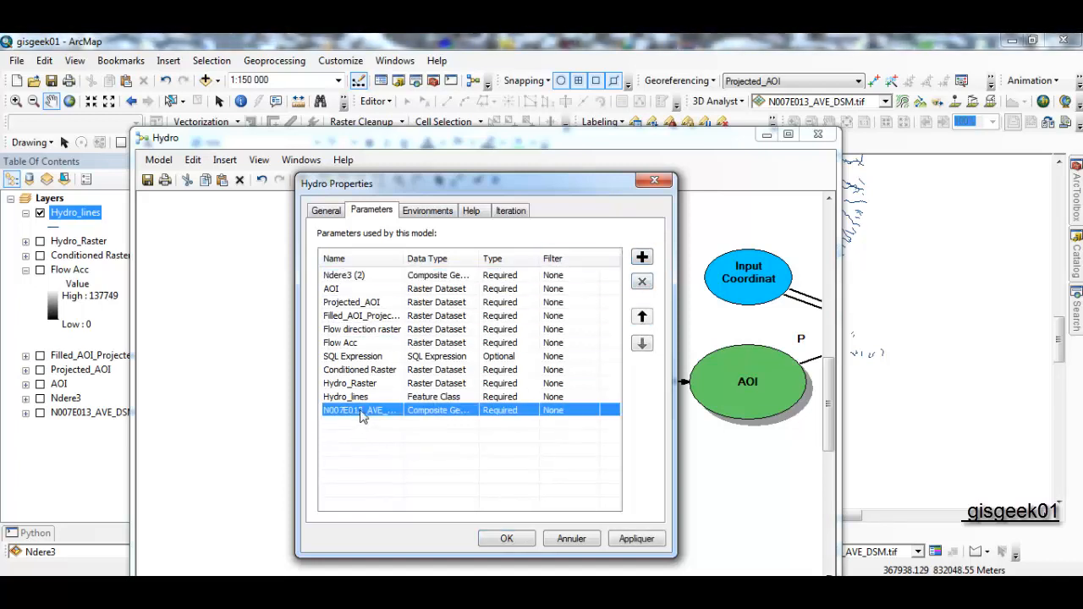
{"action": "double_click", "coordinate": [641, 317]}
{"action": "left_click", "coordinate": [641, 317]}
{"action": "double_click", "coordinate": [642, 317]}
{"action": "left_click", "coordinate": [641, 318]}
{"action": "double_click", "coordinate": [642, 317]}
{"action": "double_click", "coordinate": [642, 317]}
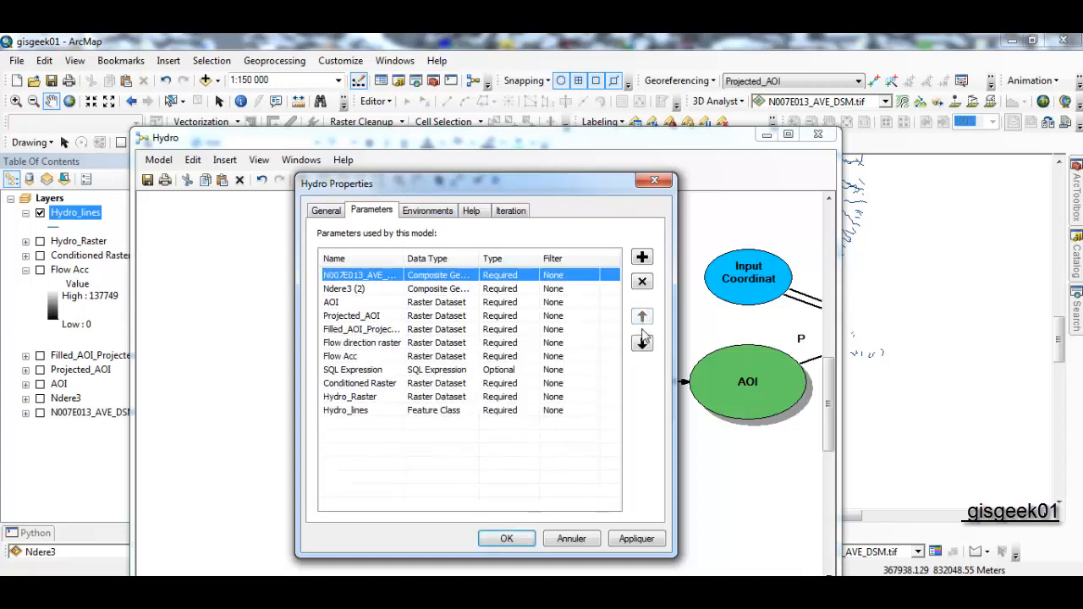
{"action": "left_click", "coordinate": [642, 343]}
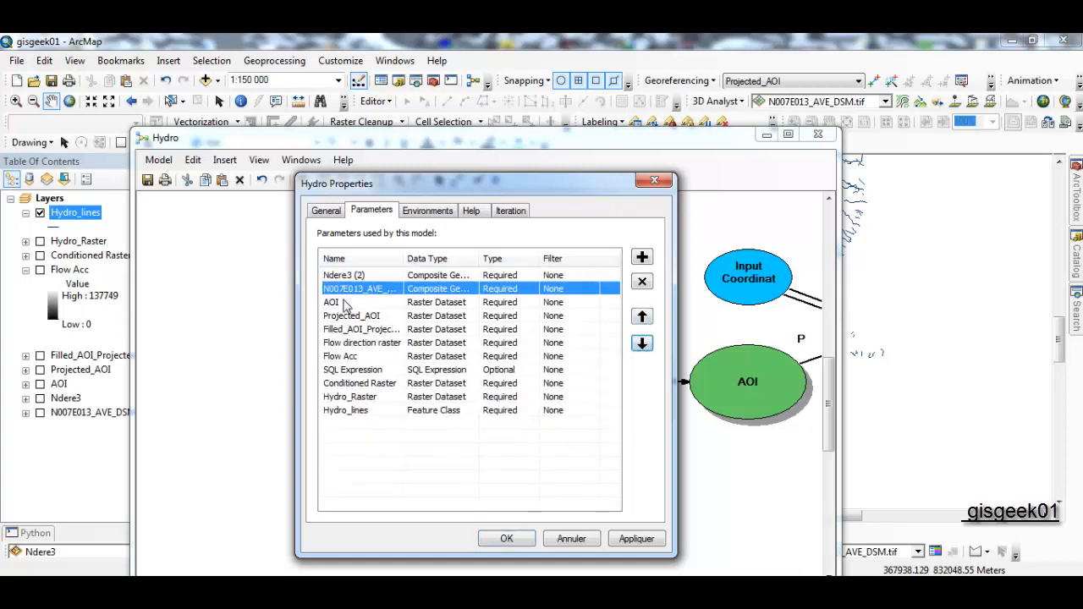
{"action": "left_click", "coordinate": [500, 539]}
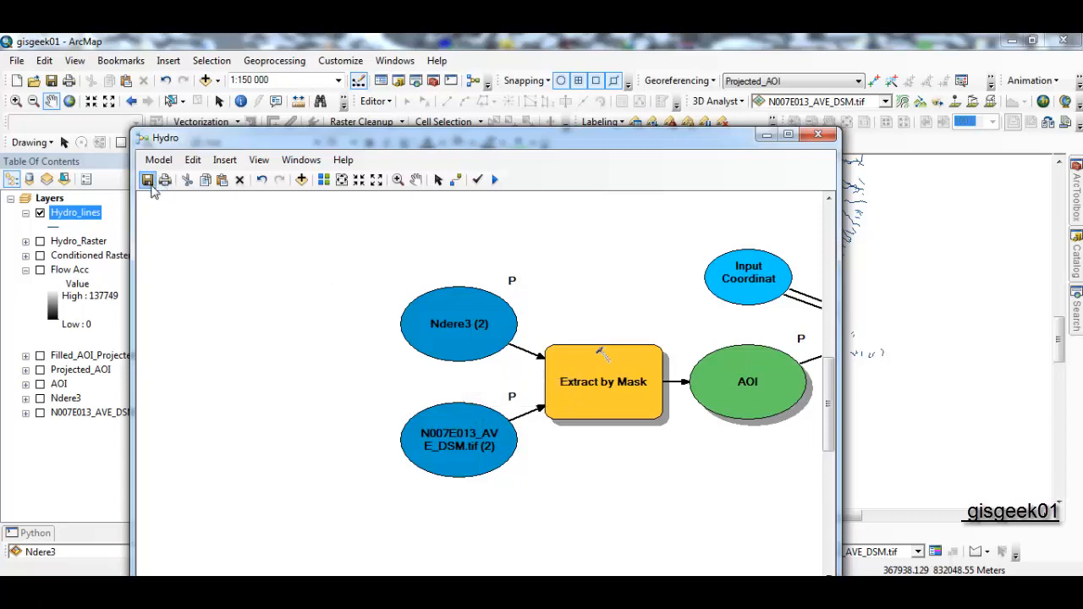
{"action": "left_click", "coordinate": [818, 136]}
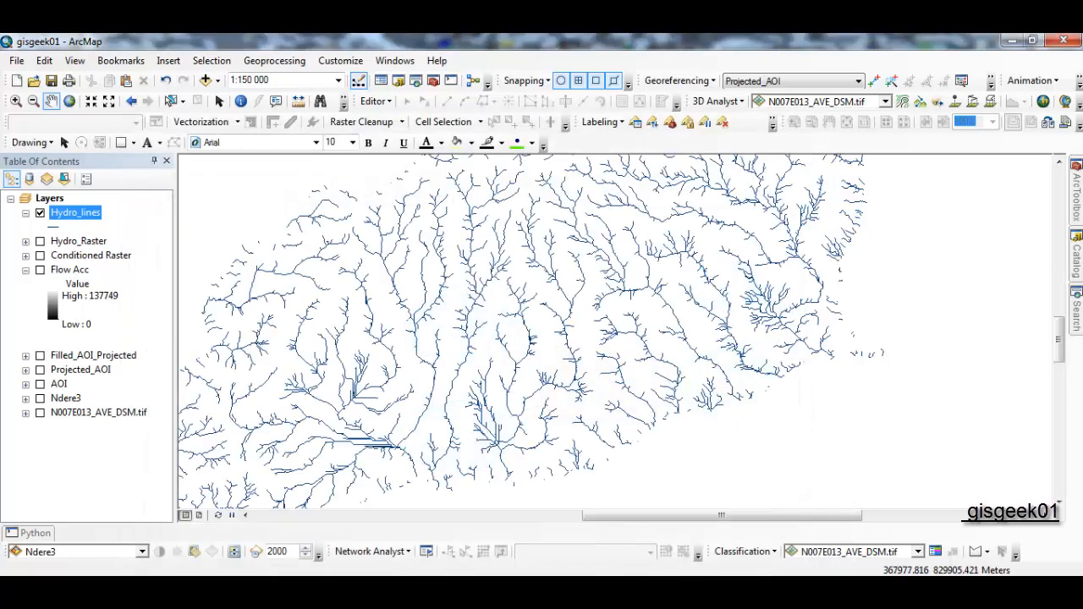
Step: Open the Hydro tool from the toolbox, check its input and SQL Expression parameters, and close it without running
{"action": "mouse_move", "coordinate": [1079, 195]}
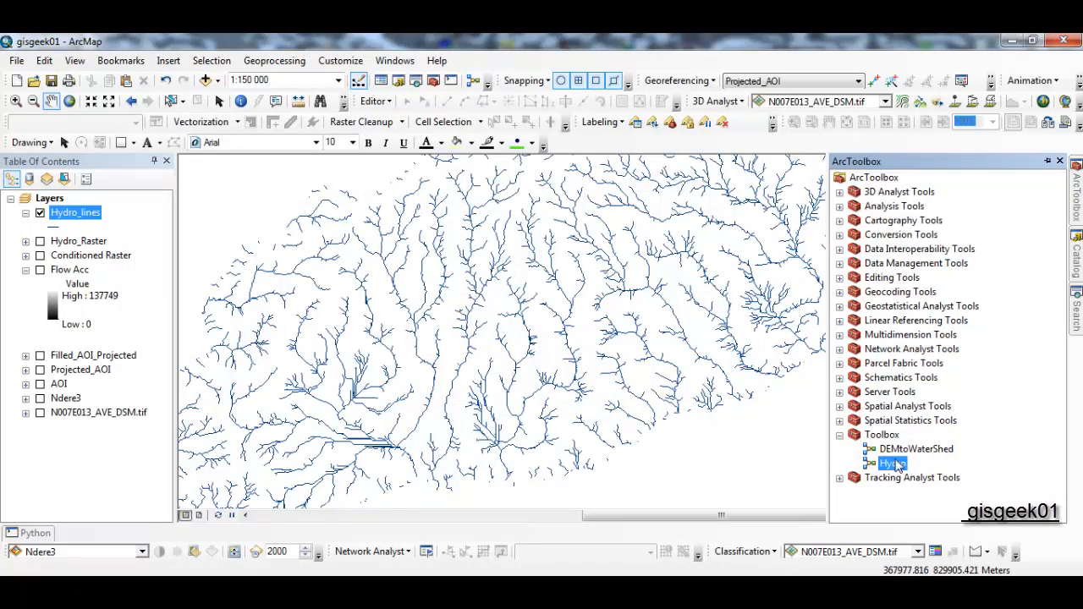
{"action": "double_click", "coordinate": [895, 464]}
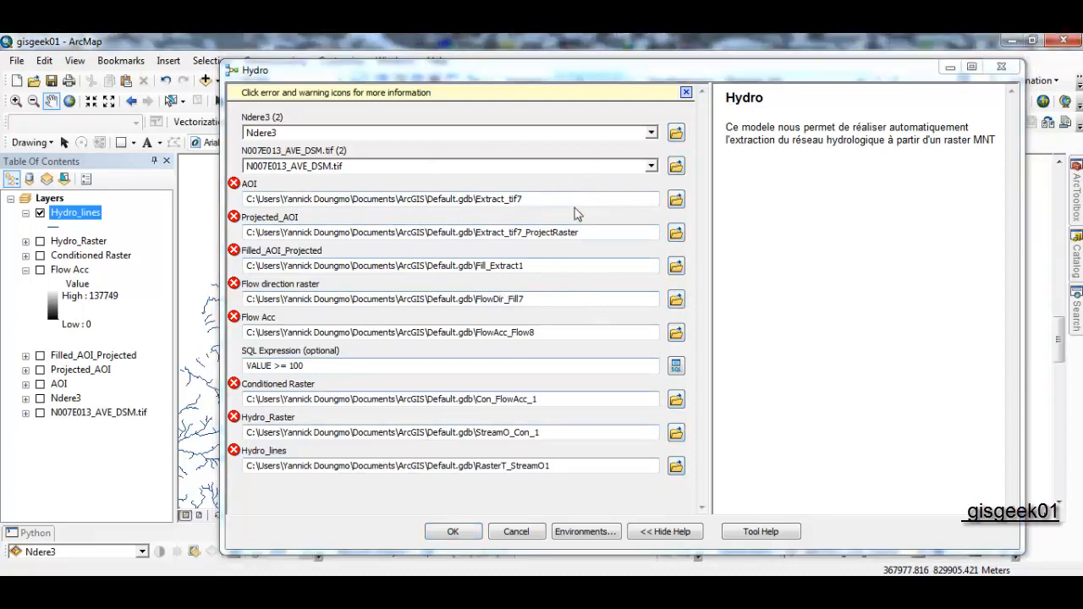
{"action": "left_click", "coordinate": [314, 370]}
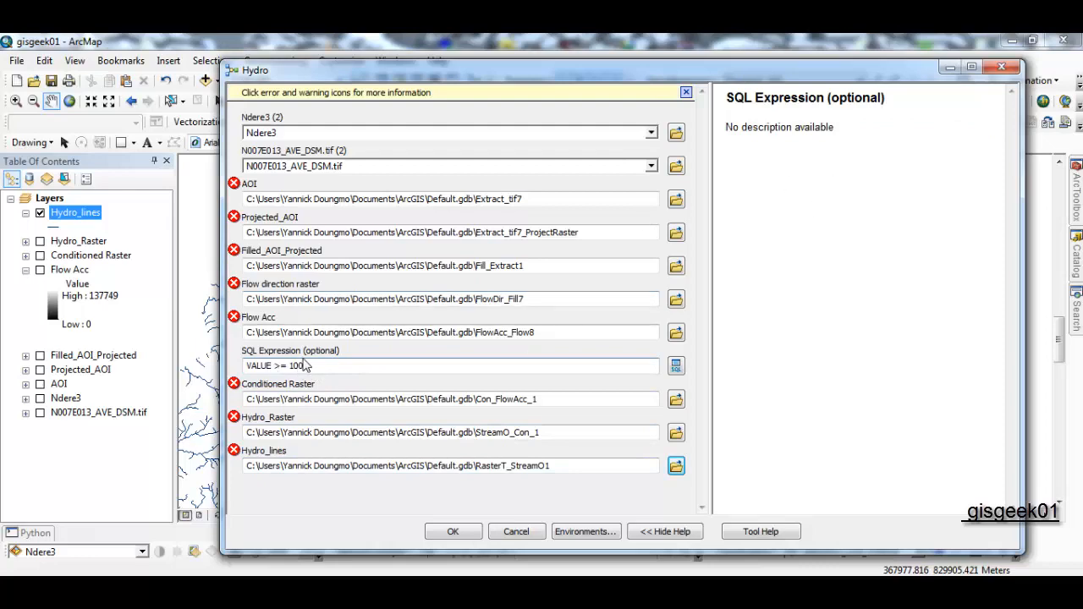
{"action": "left_click", "coordinate": [1001, 67]}
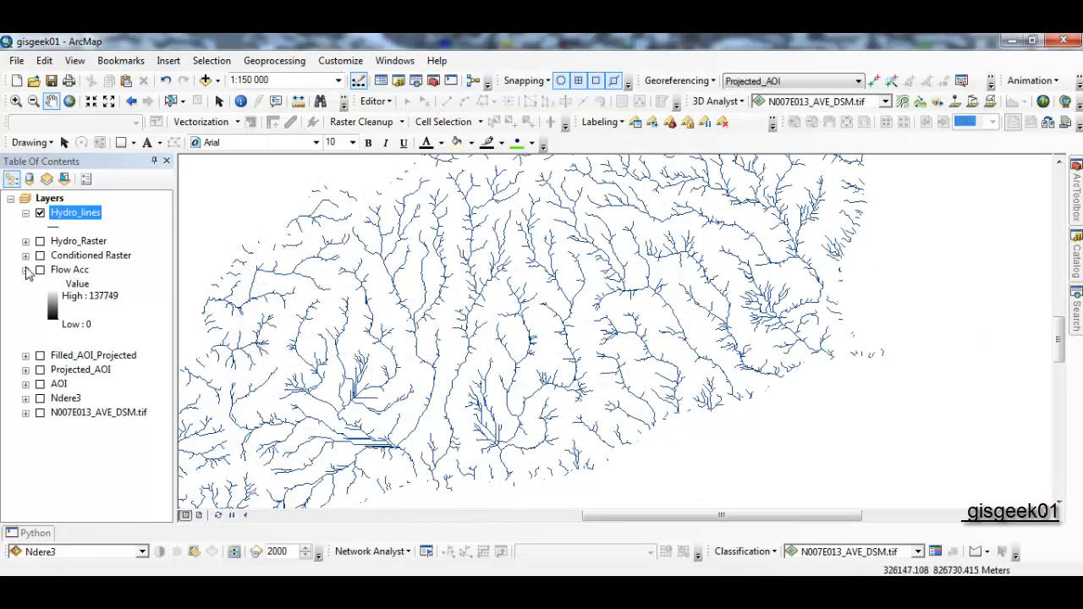
Step: Collapse the Flow Acc layer and group the Ndere3 and N007E013_AVE_DSM.tif layers under the name Inputs
{"action": "left_click", "coordinate": [27, 270]}
{"action": "left_click", "coordinate": [72, 340]}
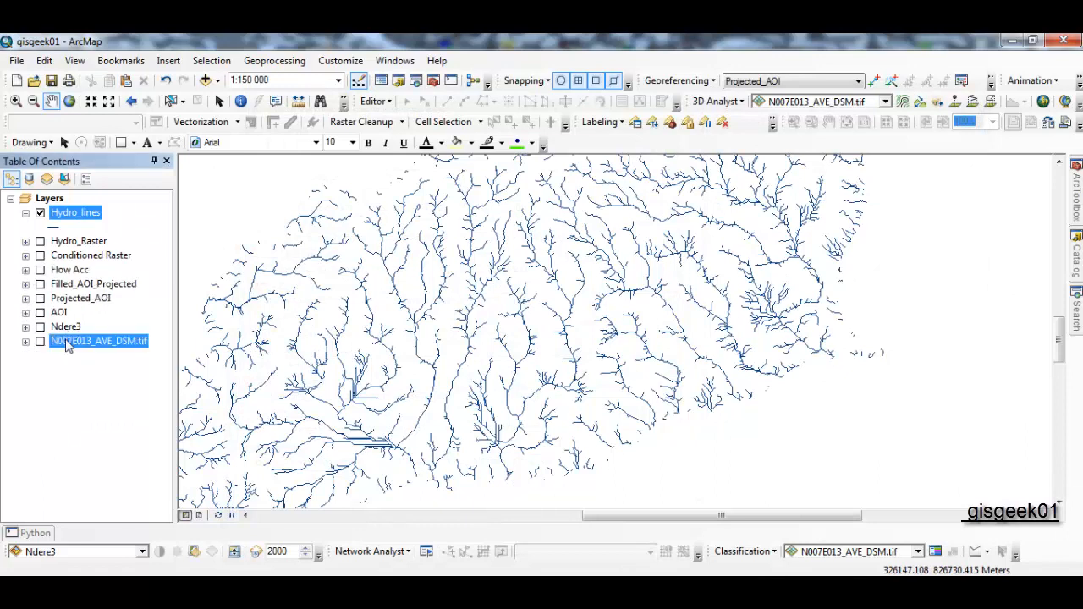
{"action": "left_click", "coordinate": [73, 328], "text": "ctrl"}
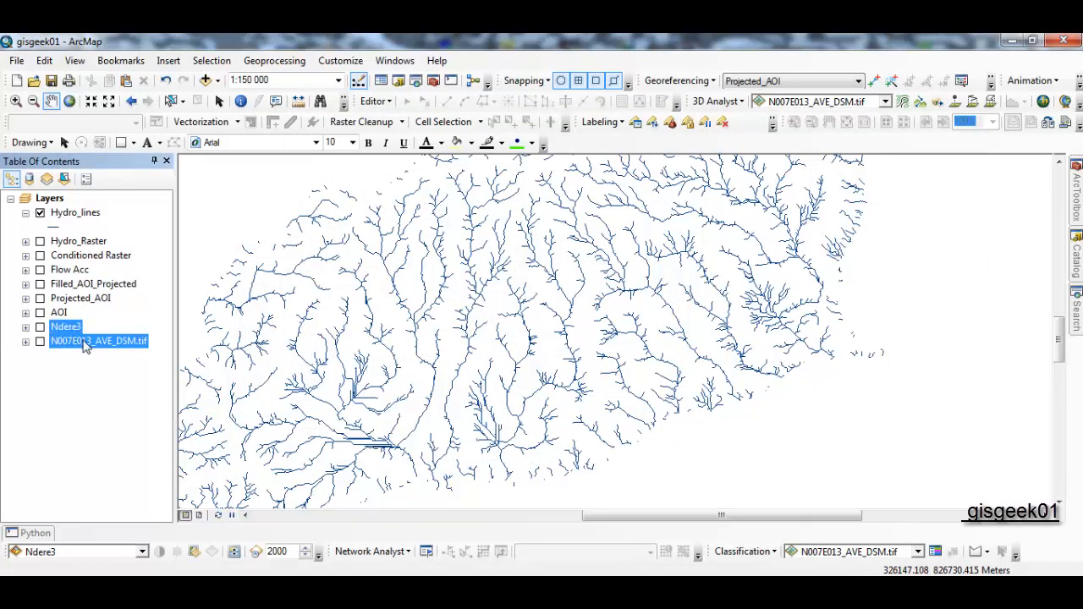
{"action": "right_click", "coordinate": [68, 334]}
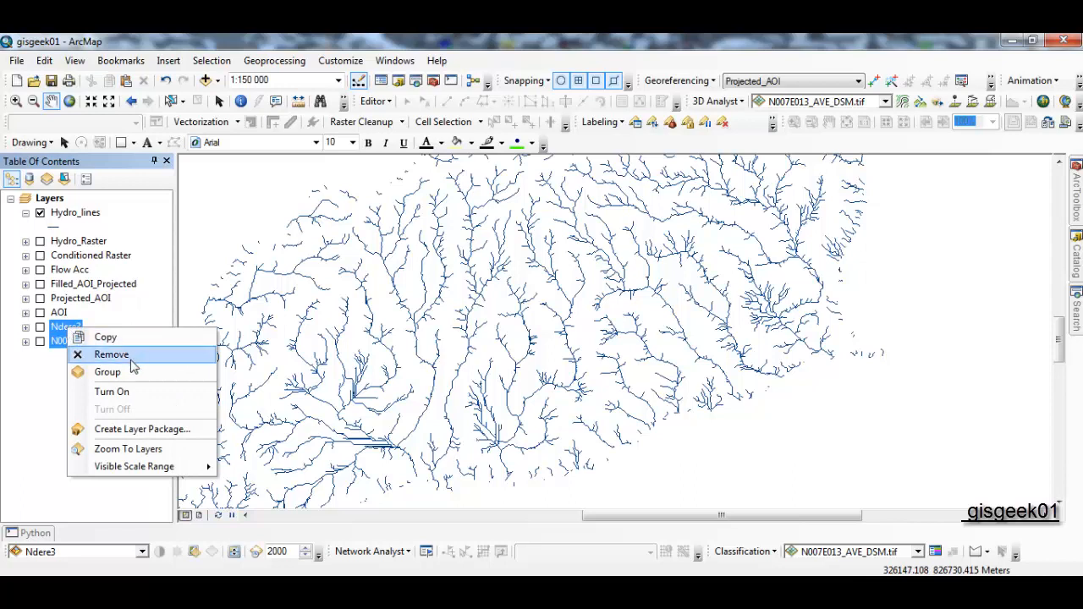
{"action": "left_click", "coordinate": [135, 368]}
{"action": "left_click", "coordinate": [88, 329]}
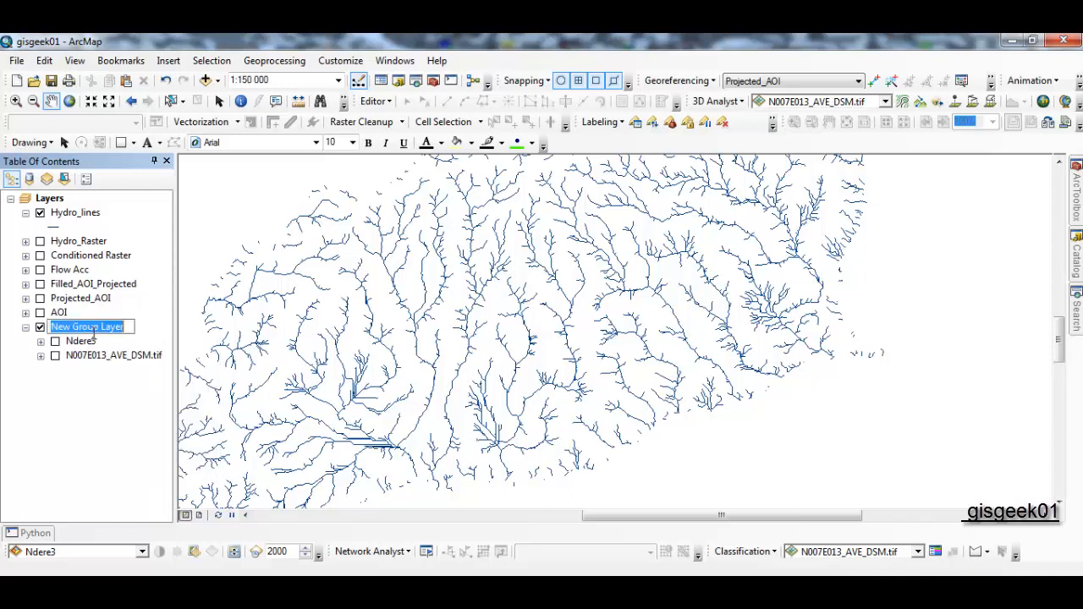
{"action": "type", "text": "Inputs"}
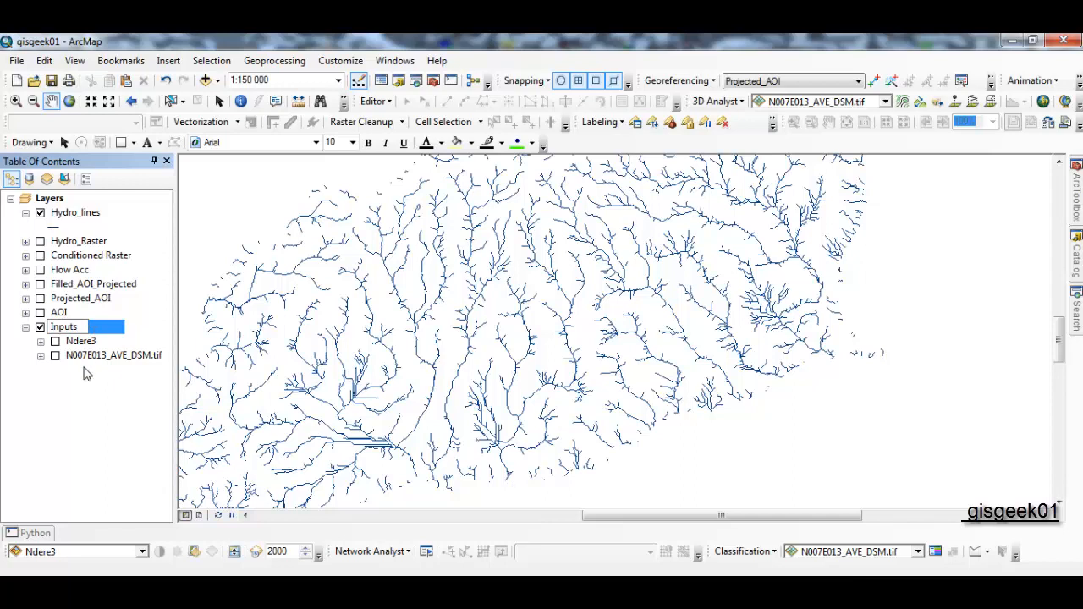
{"action": "key", "text": "Return"}
Step: Group the layers from Hydro_Raster through AOI under the name Outputs, and collapse the Outputs and Inputs groups
{"action": "left_click", "coordinate": [59, 314]}
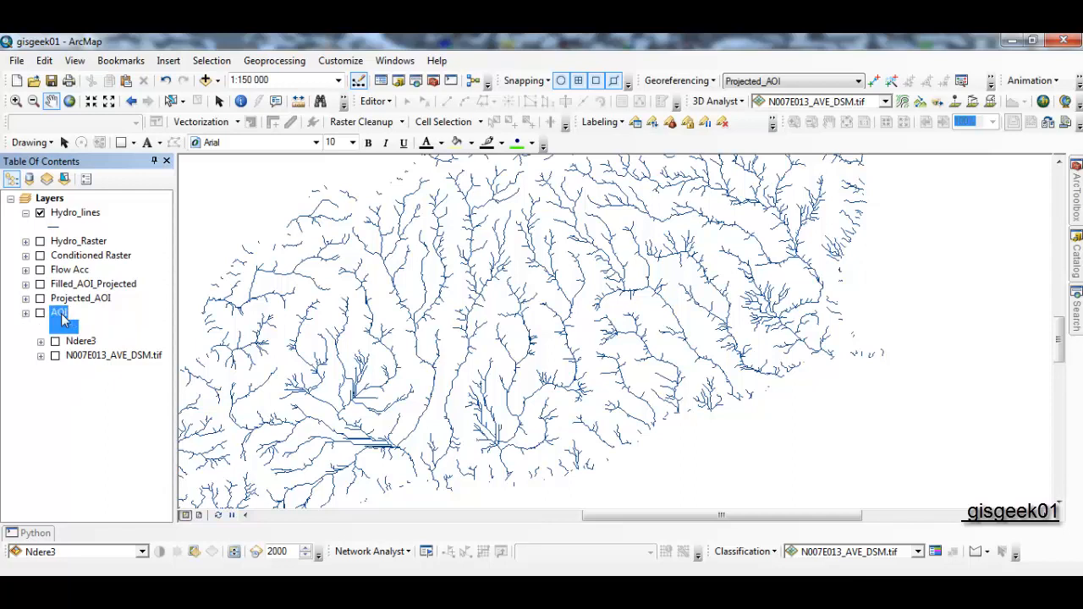
{"action": "left_click", "coordinate": [71, 242], "text": "shift"}
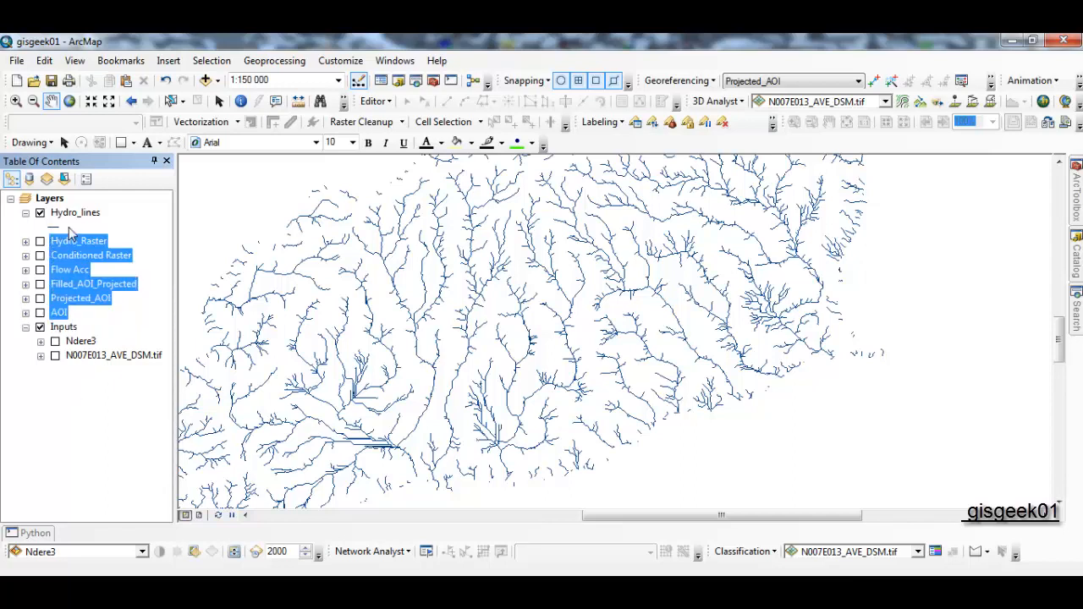
{"action": "right_click", "coordinate": [68, 244]}
{"action": "left_click", "coordinate": [106, 283]}
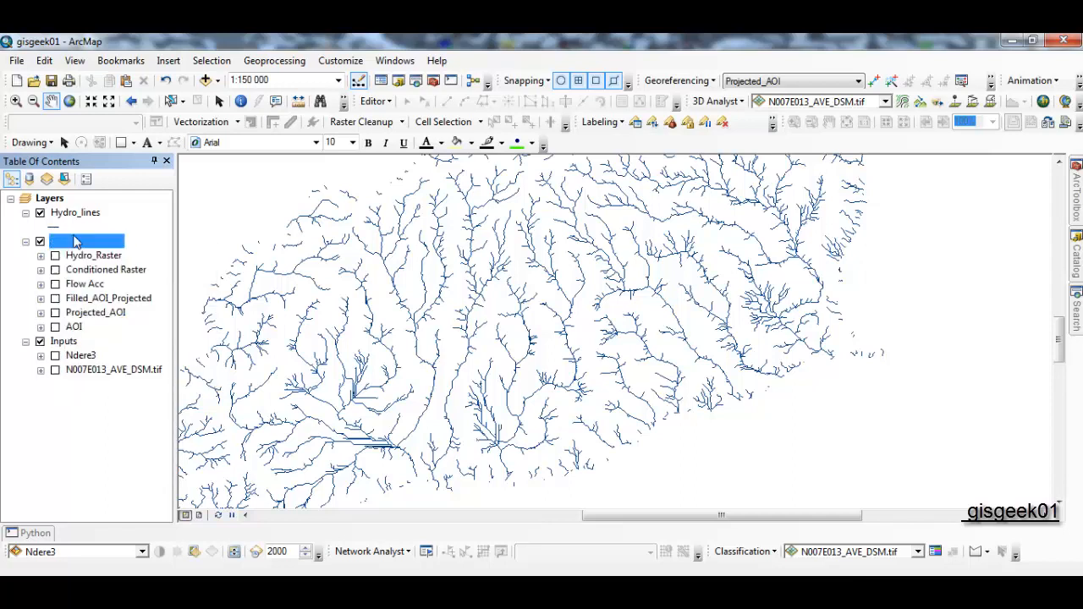
{"action": "left_click", "coordinate": [100, 243]}
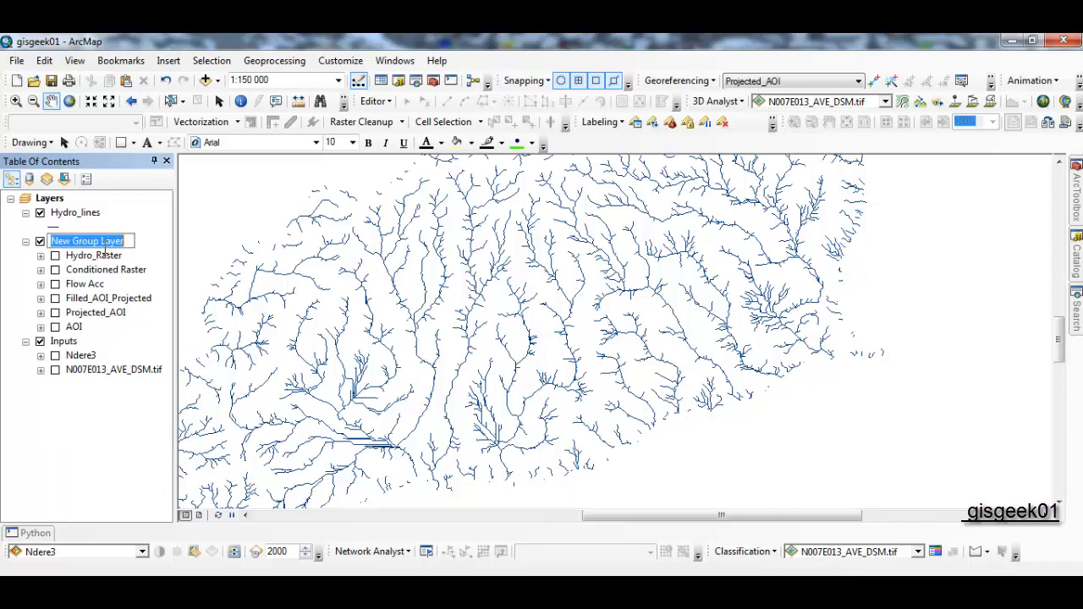
{"action": "type", "text": "Outp"}
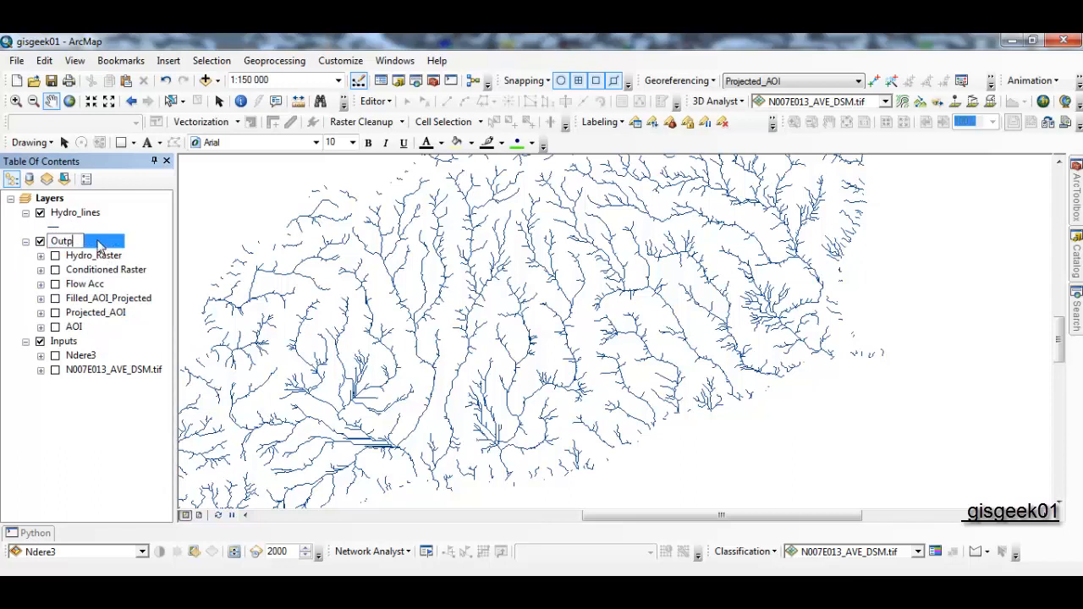
{"action": "type", "text": "uts"}
{"action": "key", "text": "Return"}
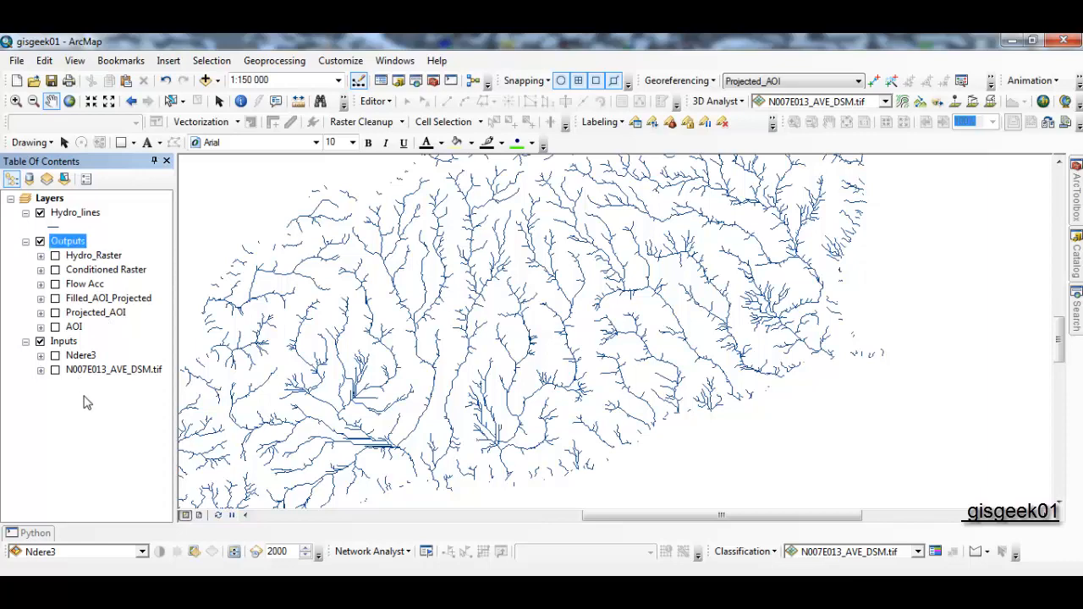
{"action": "left_click", "coordinate": [25, 242]}
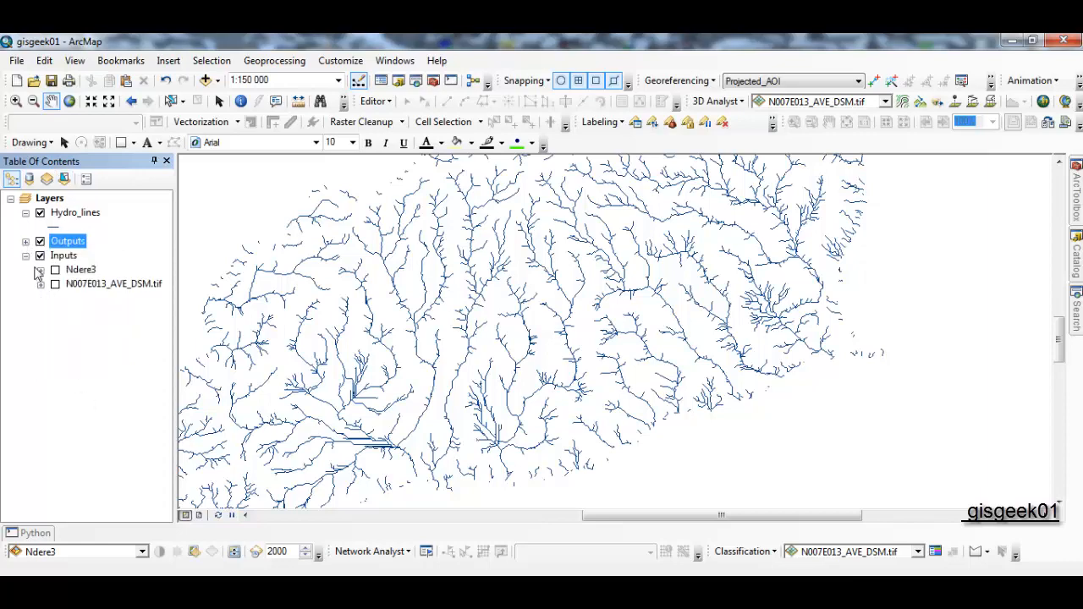
{"action": "left_click", "coordinate": [26, 256]}
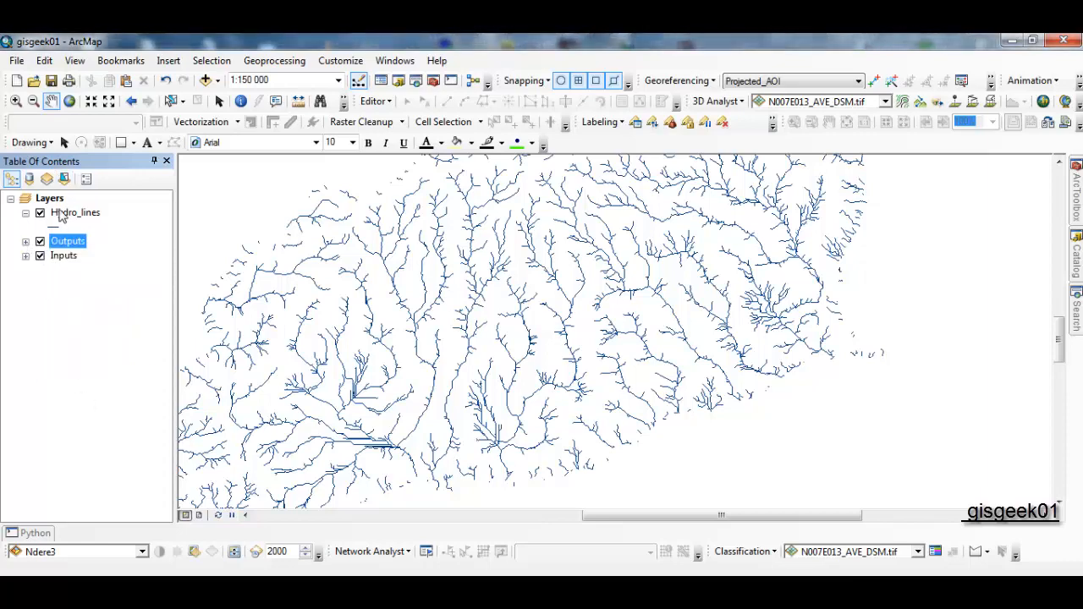
{"action": "right_click", "coordinate": [61, 215]}
{"action": "left_click", "coordinate": [106, 538]}
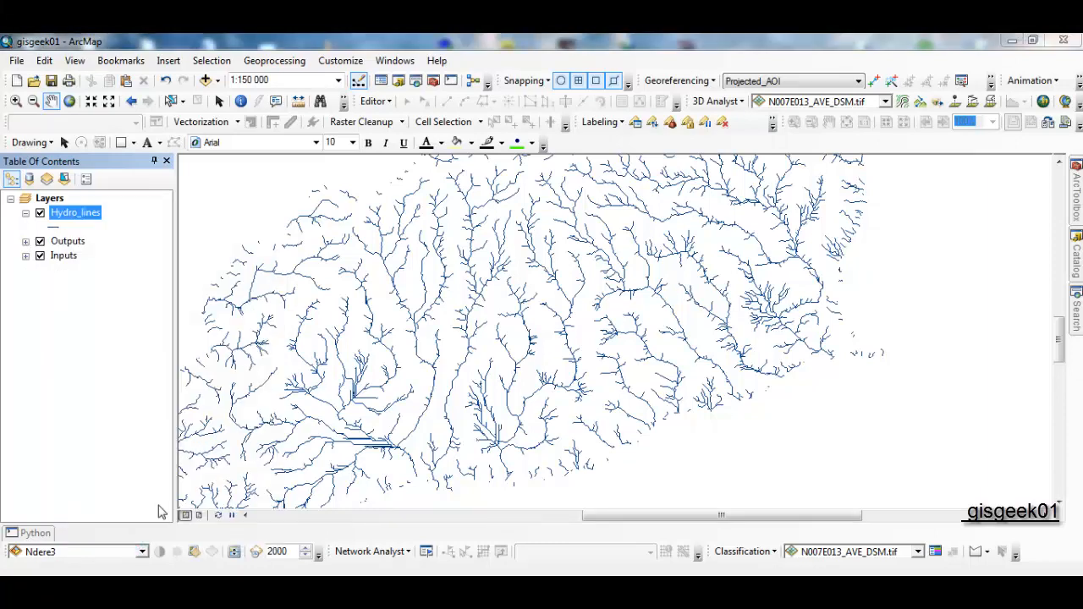
{"action": "left_click", "coordinate": [339, 188]}
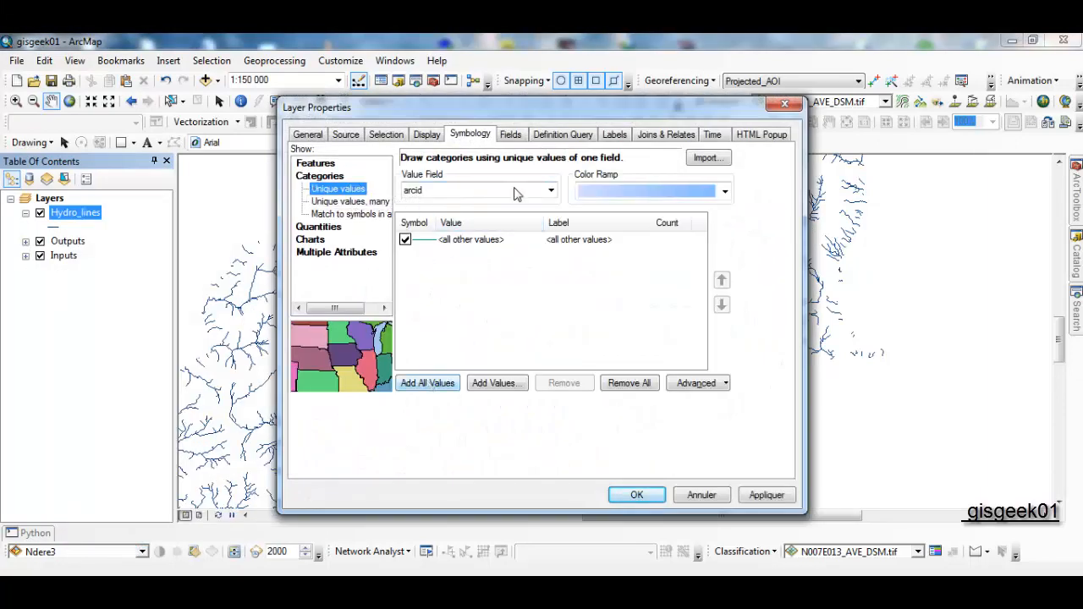
{"action": "left_click", "coordinate": [551, 191]}
{"action": "left_click", "coordinate": [777, 110]}
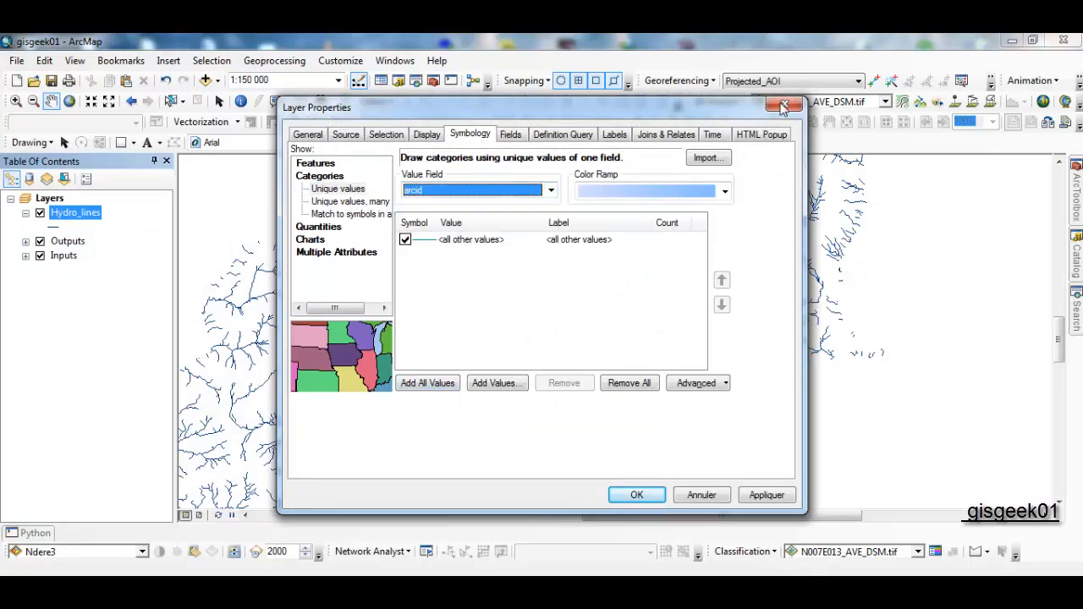
{"action": "left_click", "coordinate": [784, 104]}
Step: Examine the grid_code values in the attribute table of the Hydro_lines layer
{"action": "right_click", "coordinate": [67, 214]}
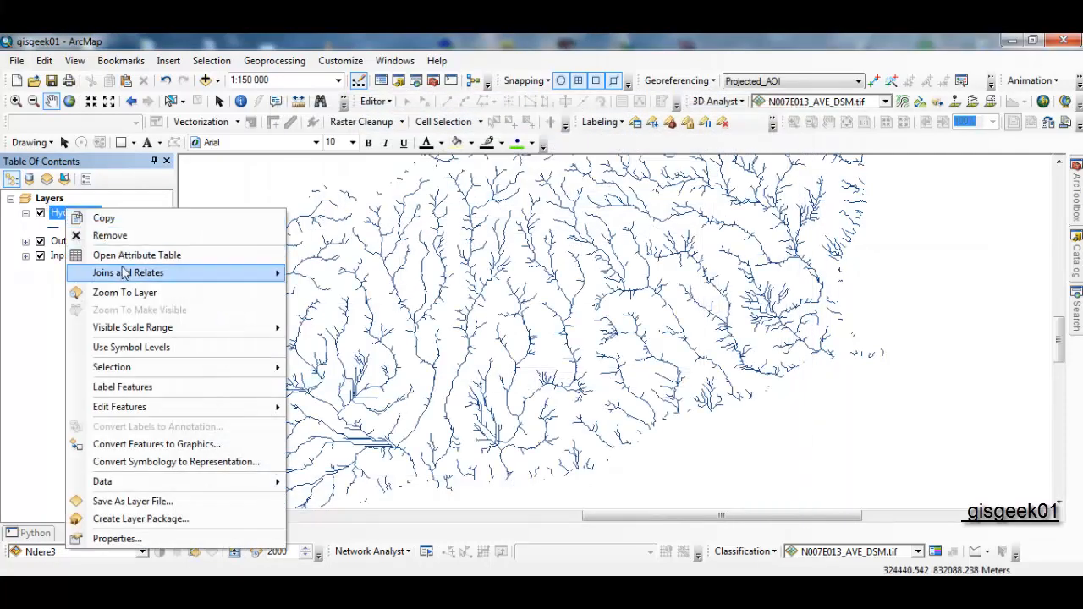
{"action": "left_click", "coordinate": [127, 255]}
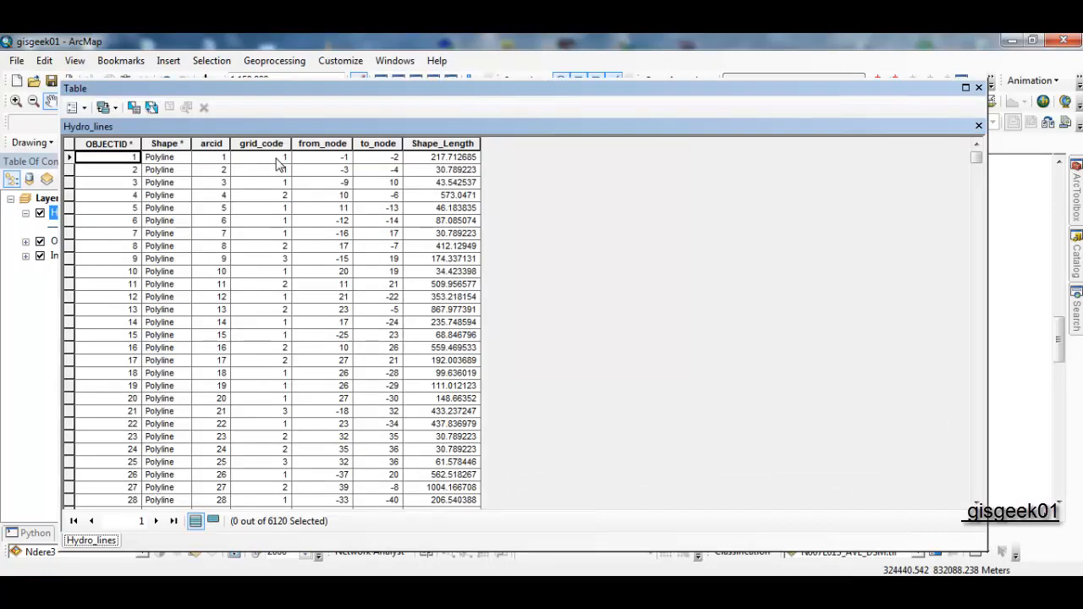
{"action": "scroll", "coordinate": [276, 169], "scroll_direction": "down", "scroll_amount": 20}
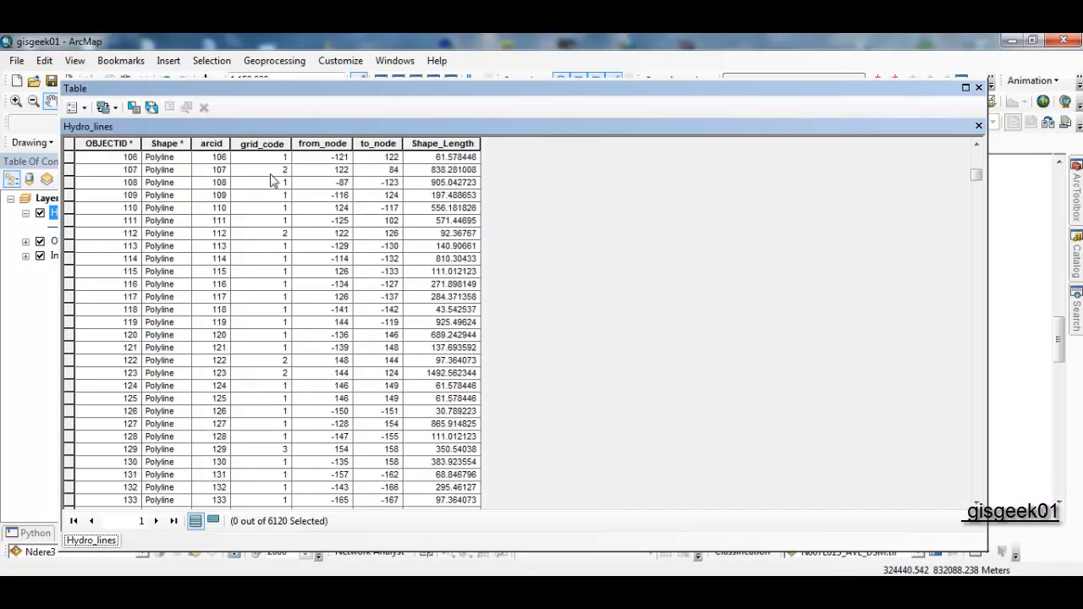
{"action": "scroll", "coordinate": [276, 180], "scroll_direction": "down", "scroll_amount": 20}
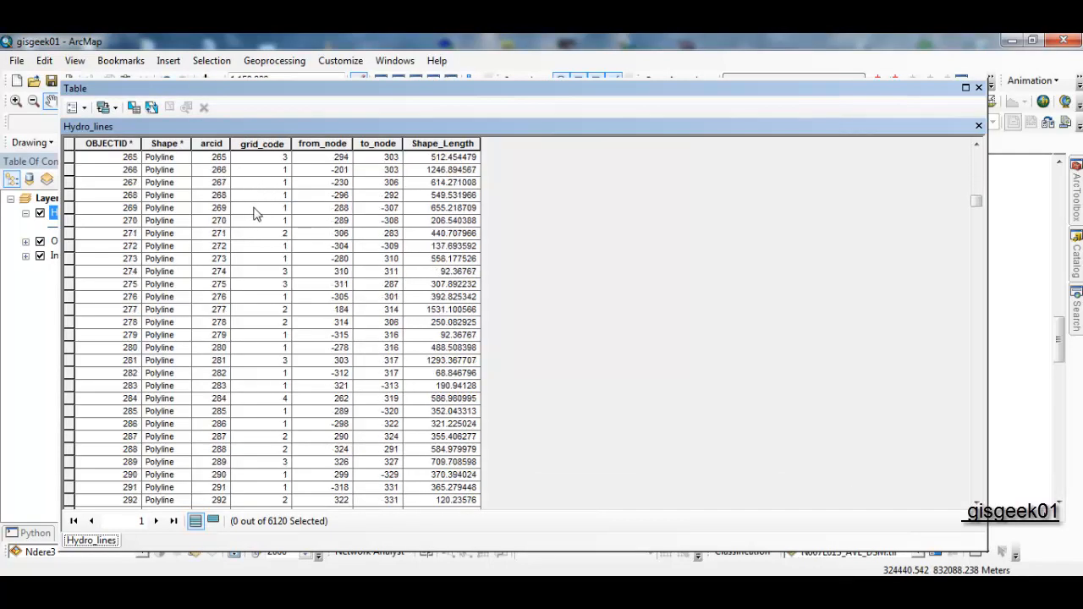
{"action": "scroll", "coordinate": [256, 213], "scroll_direction": "down", "scroll_amount": 8}
{"action": "left_click", "coordinate": [980, 87]}
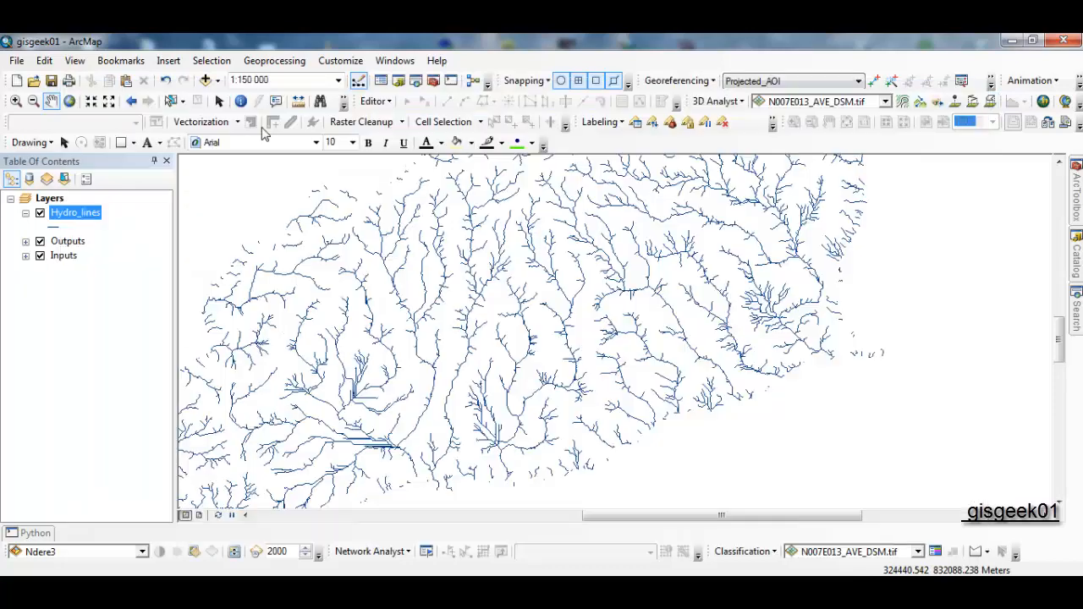
Step: Symbolise the Hydro_lines layer by unique values of the grid_code field and add all its values
{"action": "right_click", "coordinate": [72, 208]}
{"action": "left_click", "coordinate": [108, 533]}
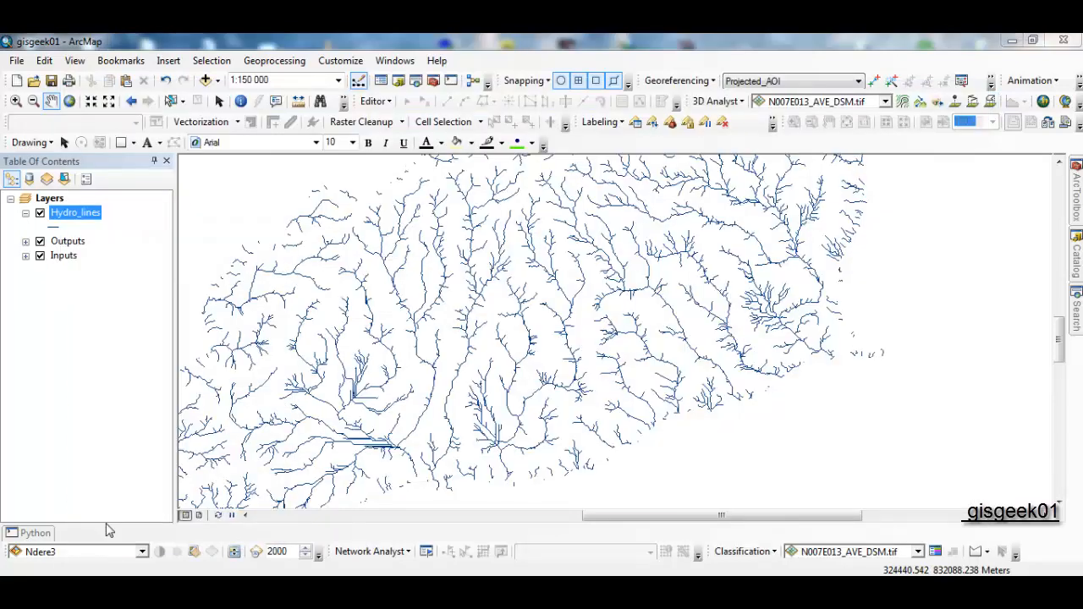
{"action": "left_click", "coordinate": [315, 188]}
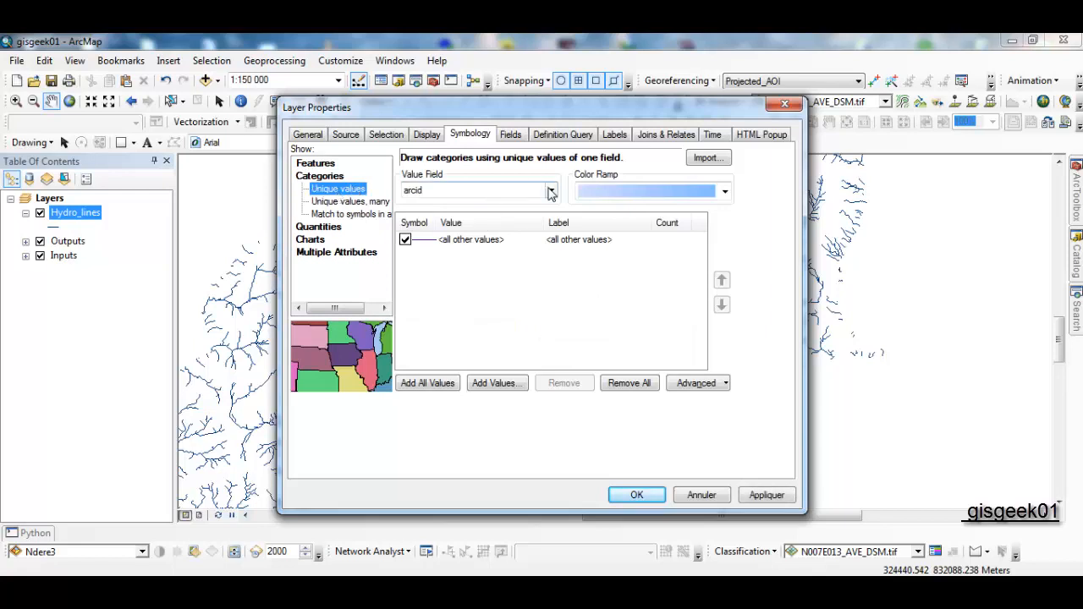
{"action": "left_click", "coordinate": [550, 191]}
{"action": "left_click", "coordinate": [505, 224]}
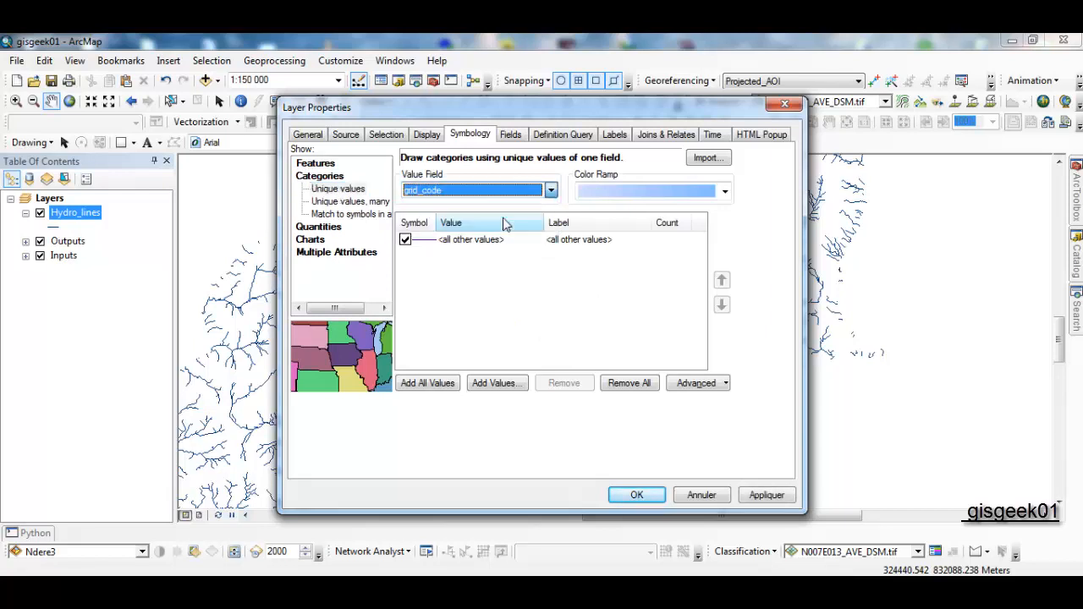
{"action": "left_click", "coordinate": [425, 384]}
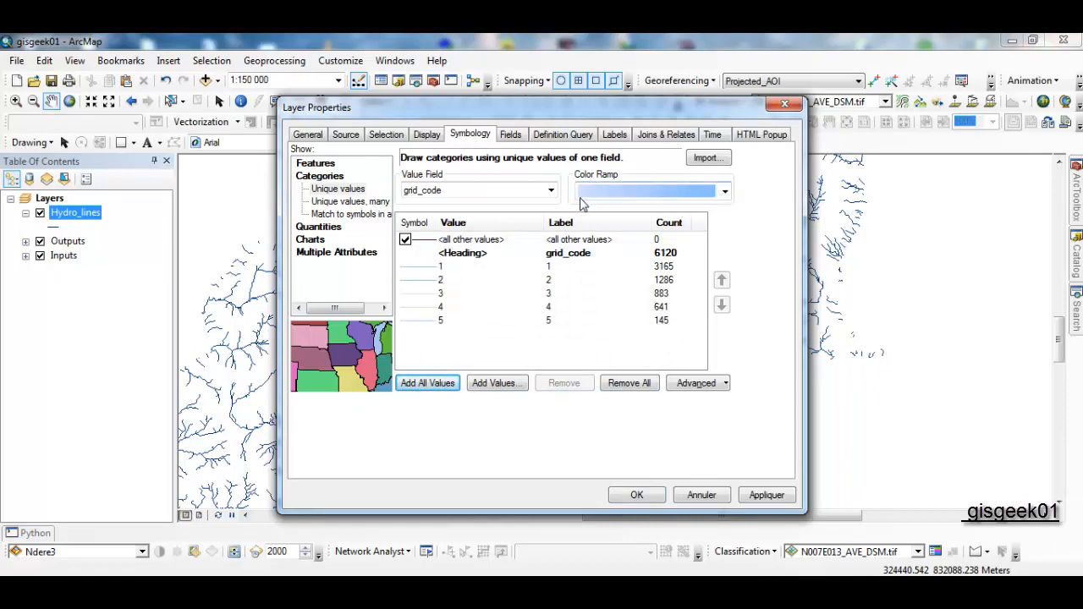
Step: Widen the line symbol of grid_code class 2 and set the line width of class 3 to 3
{"action": "double_click", "coordinate": [419, 281]}
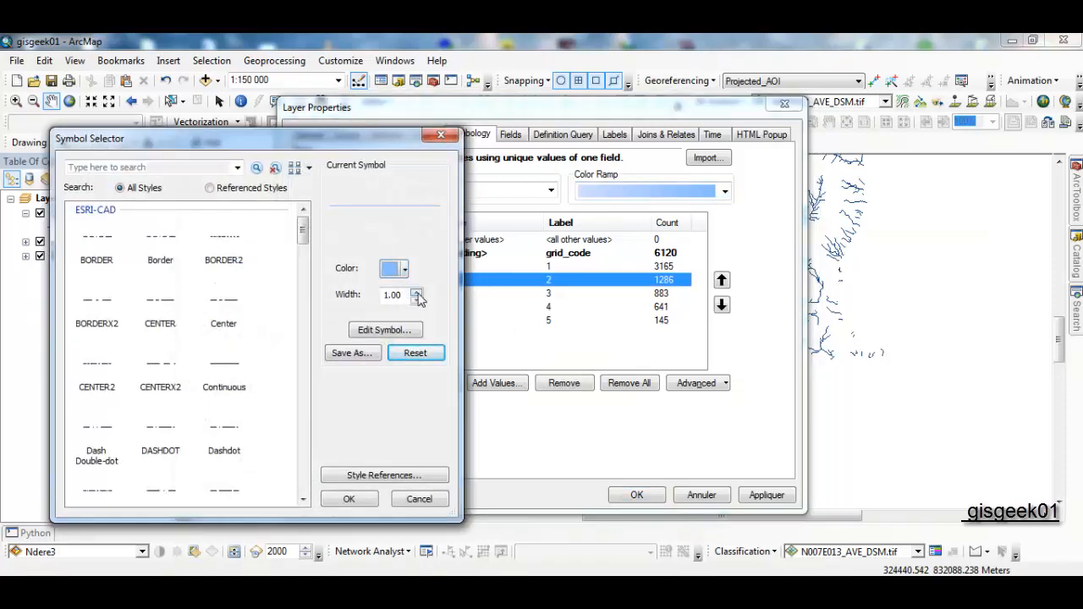
{"action": "left_click", "coordinate": [371, 499]}
{"action": "double_click", "coordinate": [417, 294]}
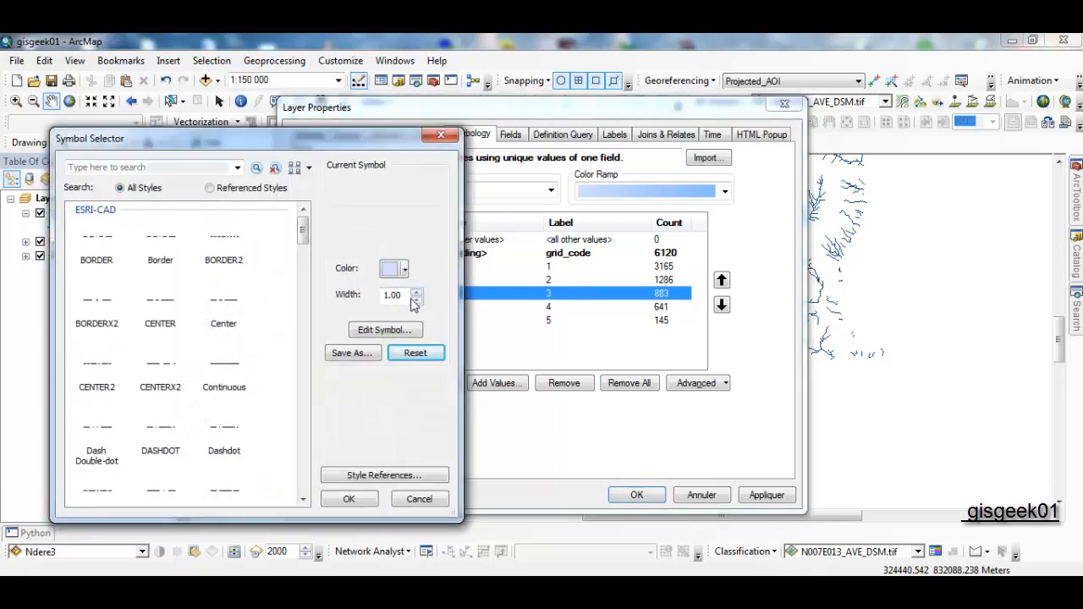
{"action": "left_click", "coordinate": [417, 292]}
{"action": "left_click", "coordinate": [417, 292]}
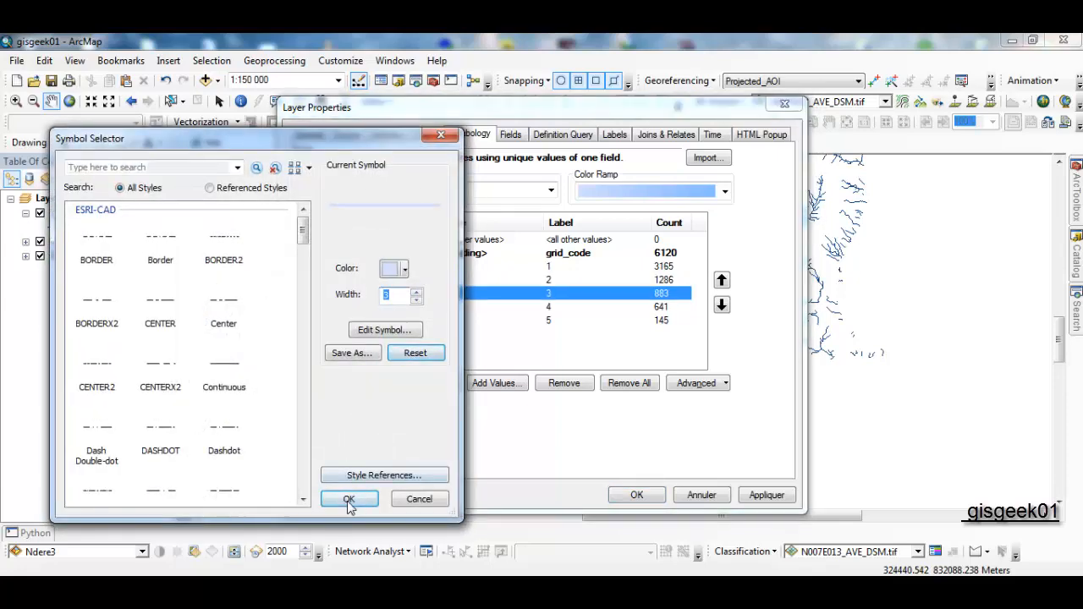
{"action": "left_click", "coordinate": [349, 499]}
Step: Set the line width of grid_code class 4 to 4 and class 5 to 5, and apply the symbology to Hydro_lines
{"action": "double_click", "coordinate": [422, 307]}
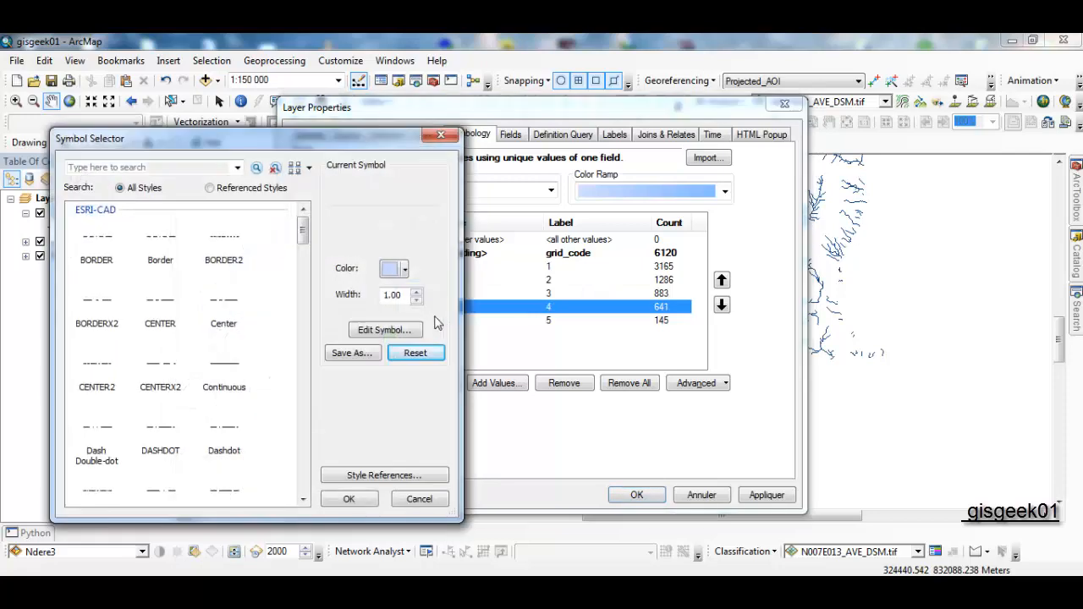
{"action": "left_click", "coordinate": [416, 292]}
{"action": "left_click", "coordinate": [416, 291]}
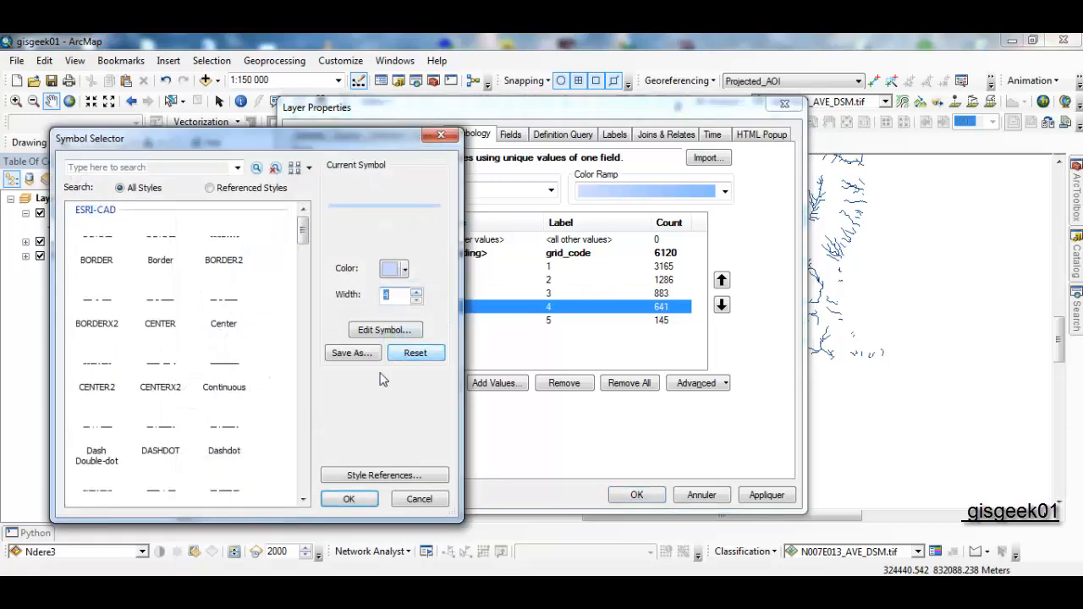
{"action": "left_click", "coordinate": [349, 499]}
{"action": "double_click", "coordinate": [422, 320]}
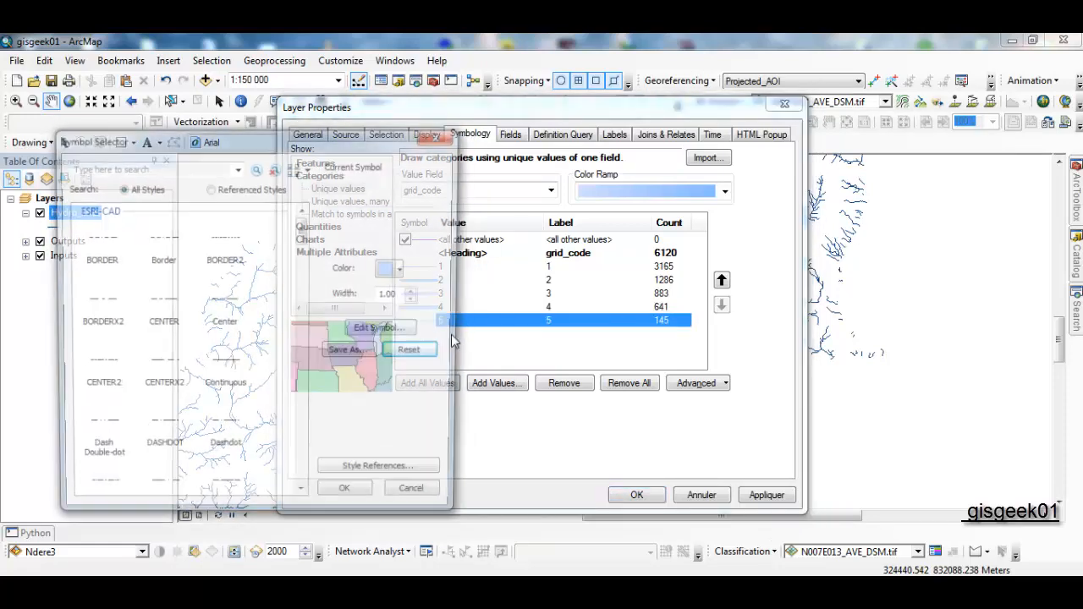
{"action": "left_click", "coordinate": [416, 291]}
{"action": "left_click", "coordinate": [415, 292]}
{"action": "left_click", "coordinate": [416, 291]}
{"action": "left_click", "coordinate": [416, 291]}
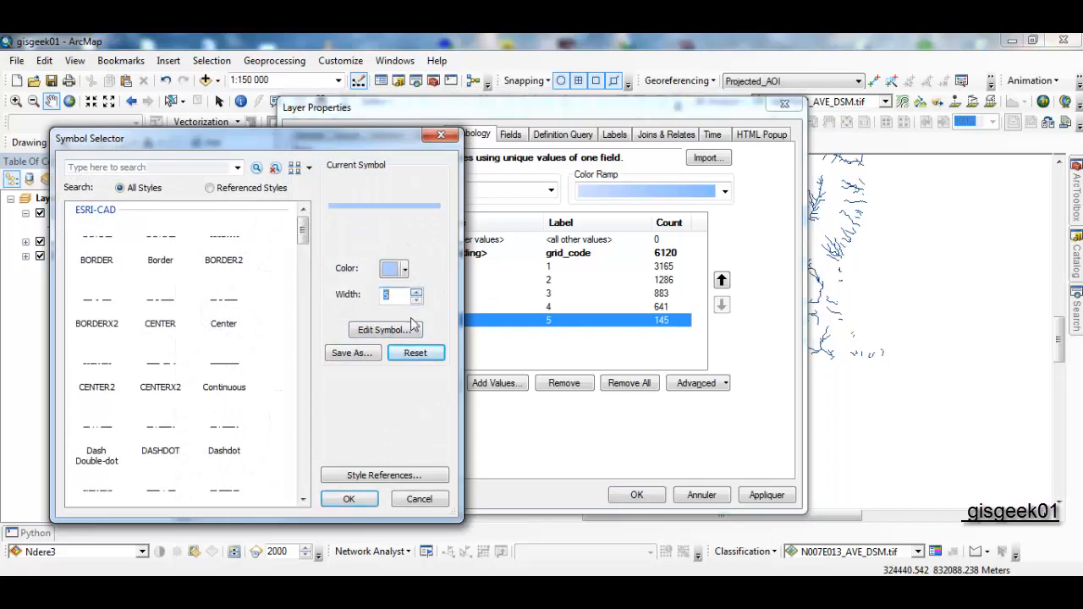
{"action": "left_click", "coordinate": [347, 501]}
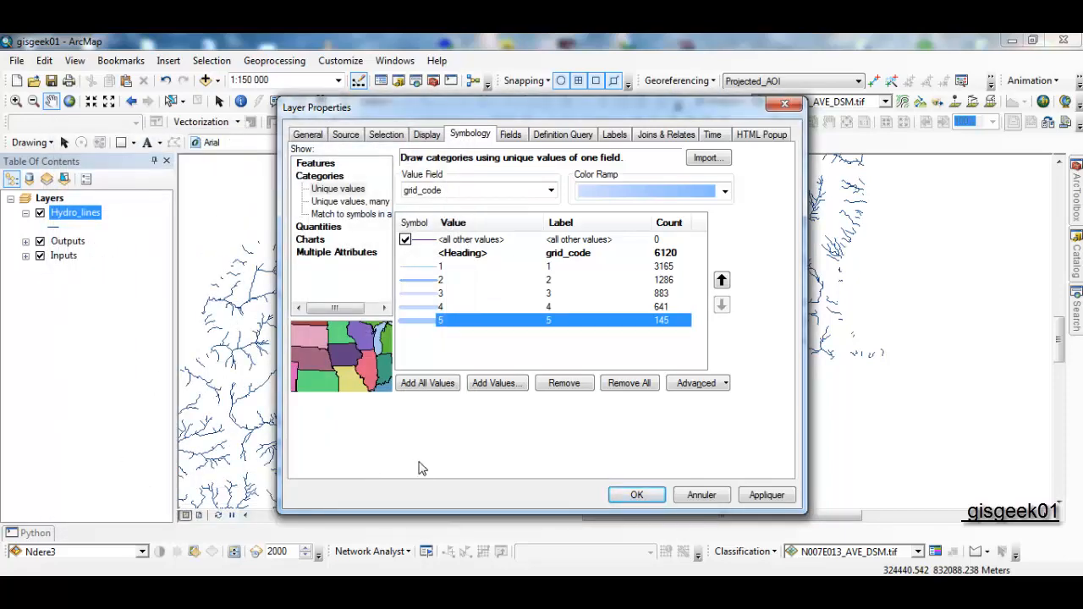
{"action": "left_click", "coordinate": [637, 495]}
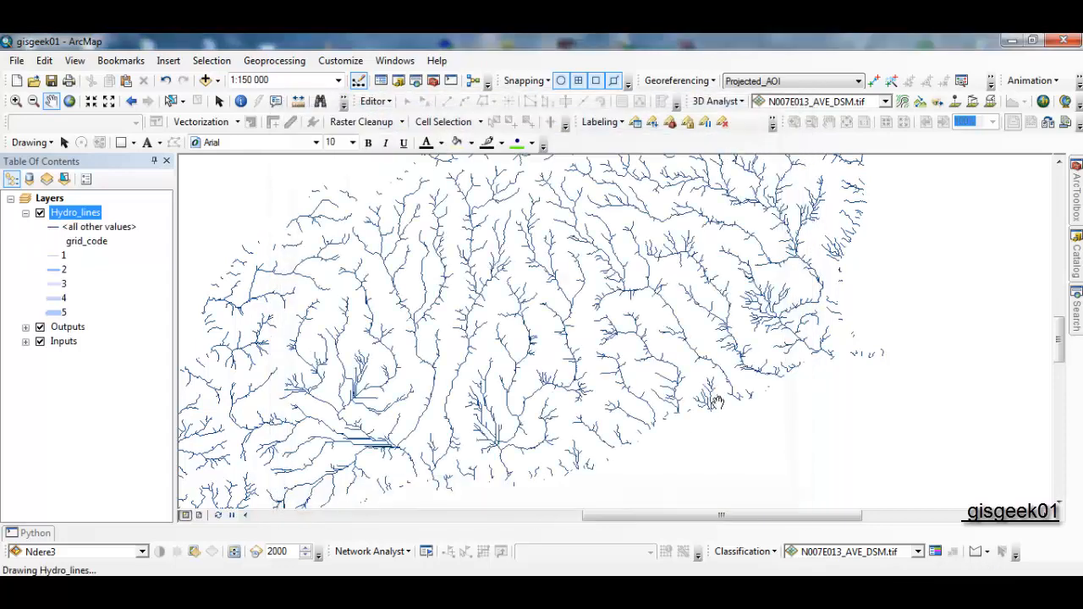
Step: Reapply the light-to-medium blue color ramp to the grid_code classes of Hydro_lines and check the restyled streams on the map
{"action": "left_click_drag", "start_coordinate": [563, 415], "coordinate": [684, 369]}
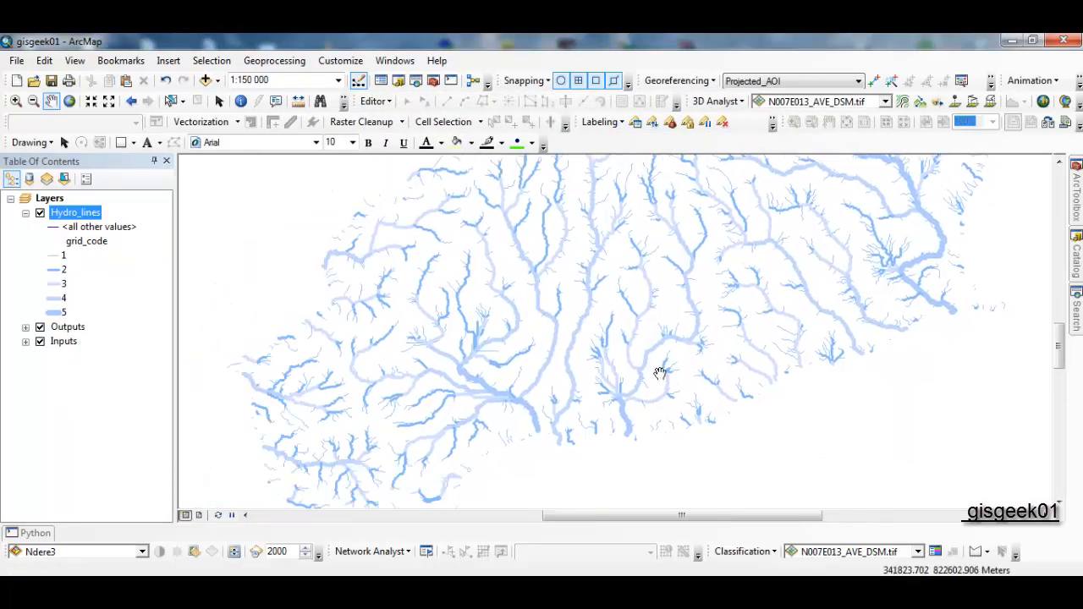
{"action": "scroll", "coordinate": [660, 371], "scroll_direction": "down", "scroll_amount": 1}
{"action": "scroll", "coordinate": [661, 369], "scroll_direction": "up", "scroll_amount": 1}
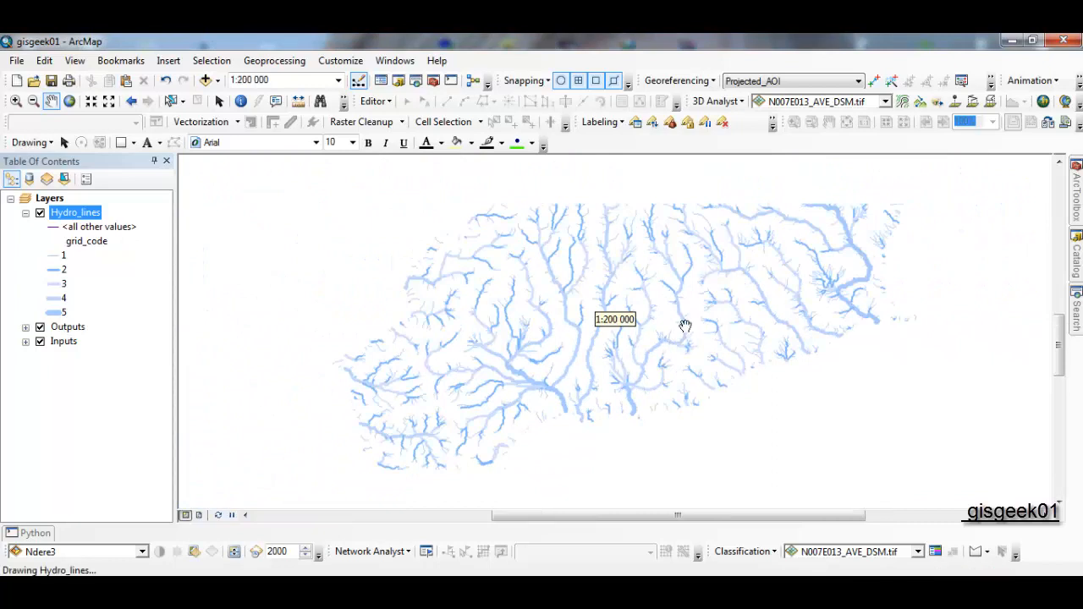
{"action": "left_click_drag", "start_coordinate": [694, 296], "coordinate": [696, 332]}
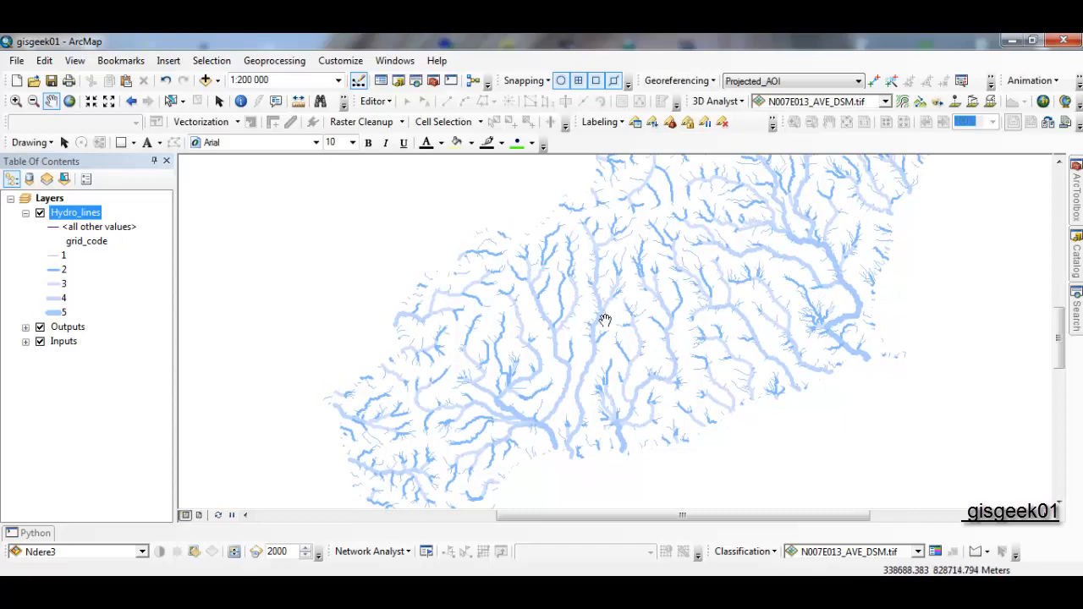
{"action": "double_click", "coordinate": [67, 217]}
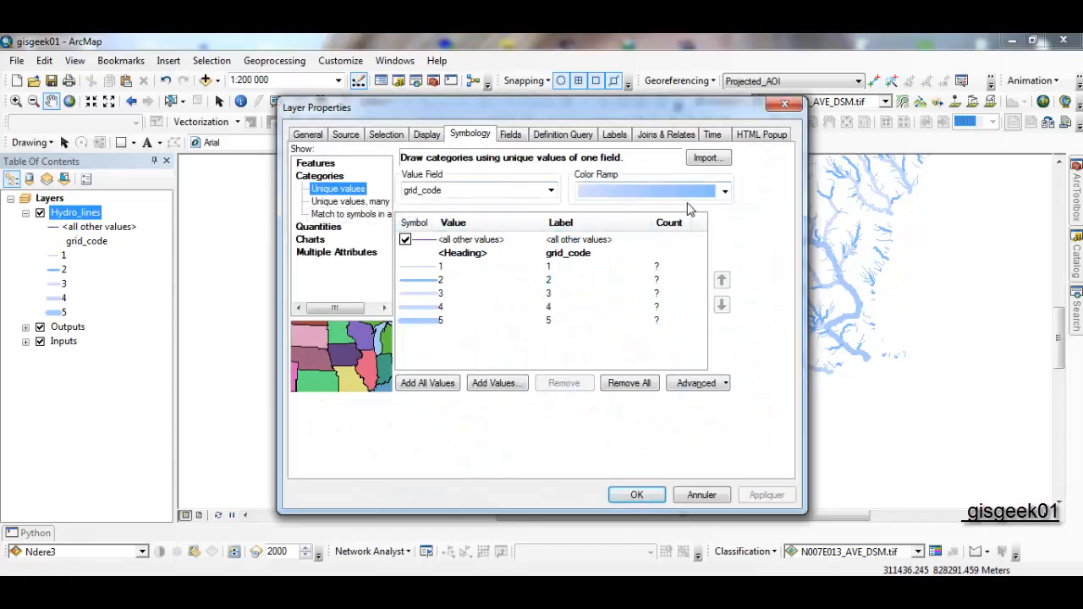
{"action": "right_click", "coordinate": [688, 193]}
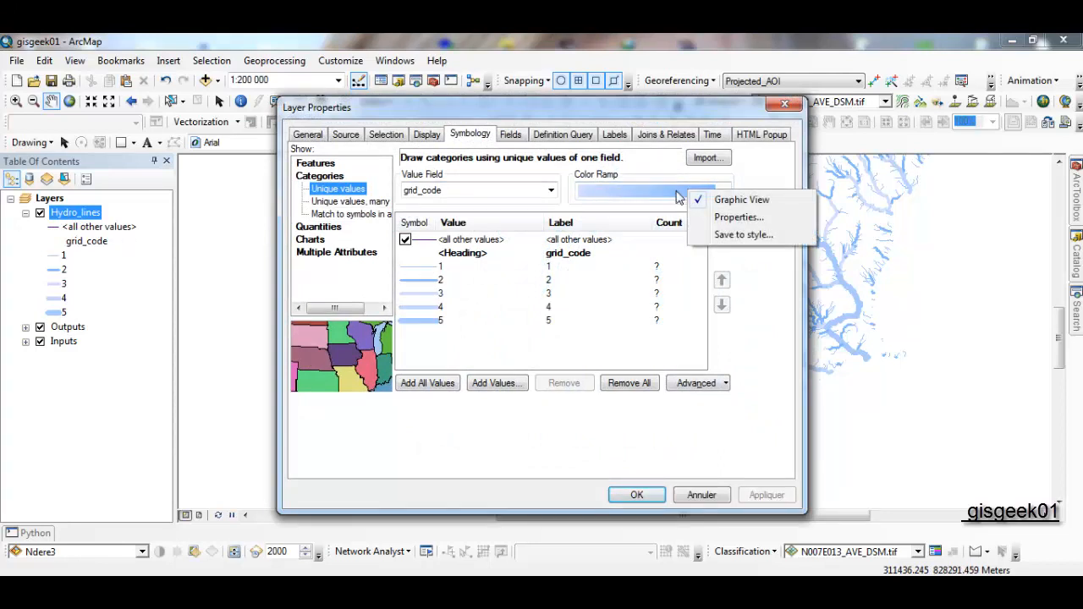
{"action": "left_click", "coordinate": [723, 193]}
{"action": "scroll", "coordinate": [691, 205], "scroll_direction": "up", "scroll_amount": 1}
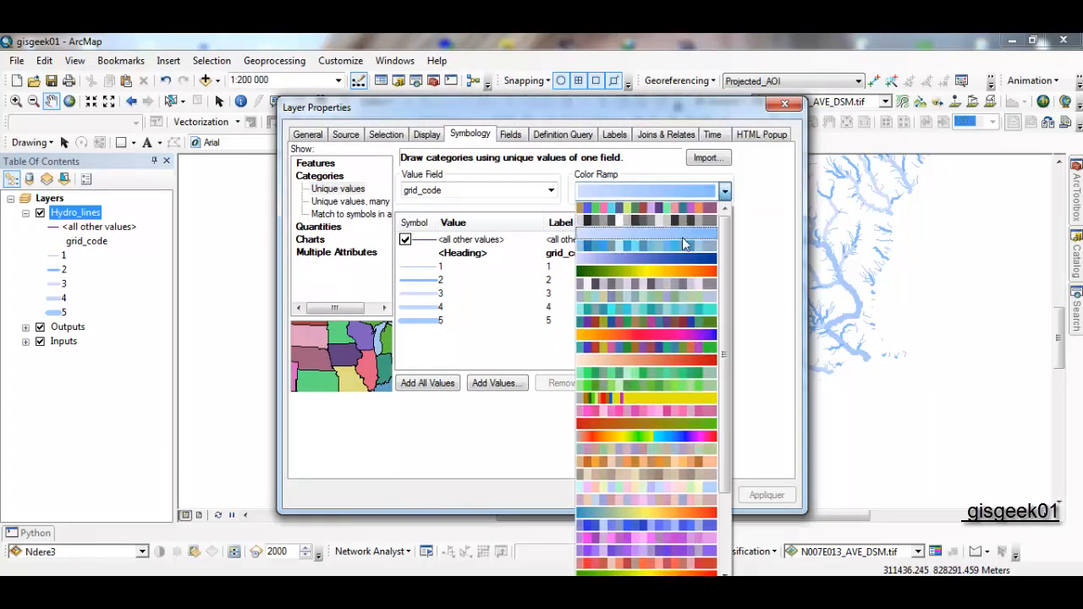
{"action": "left_click", "coordinate": [684, 232]}
{"action": "left_click", "coordinate": [764, 495]}
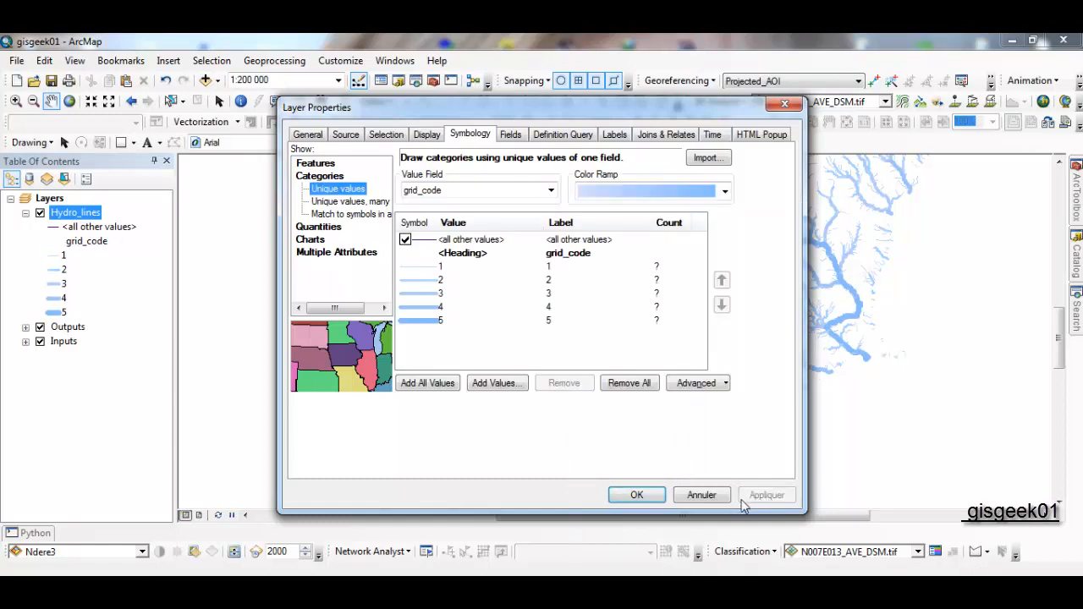
{"action": "left_click", "coordinate": [637, 495]}
{"action": "left_click_drag", "start_coordinate": [745, 295], "coordinate": [717, 333]}
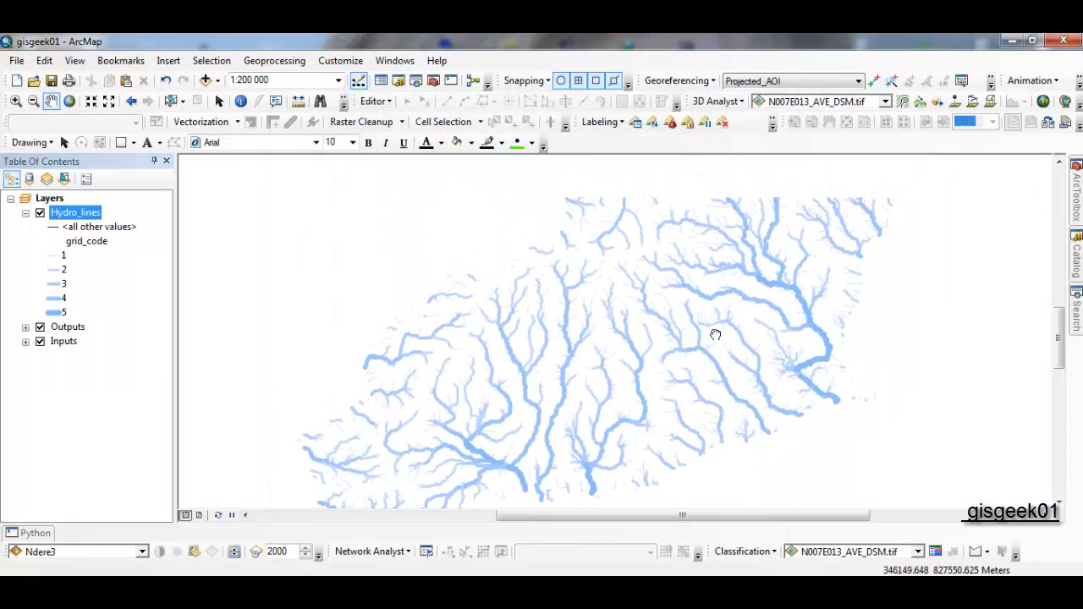
{"action": "left_click_drag", "start_coordinate": [738, 223], "coordinate": [719, 235]}
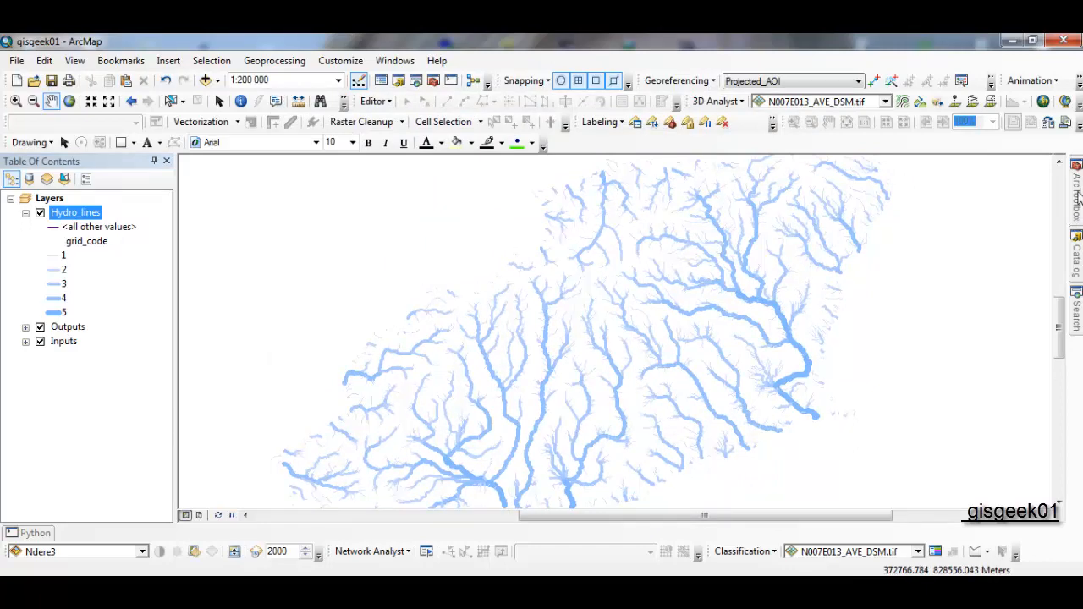
Step: Open the Hydro tool from the toolbox and rename its AOI output raster as Extract_tif9 in Default.gdb
{"action": "mouse_move", "coordinate": [1077, 196]}
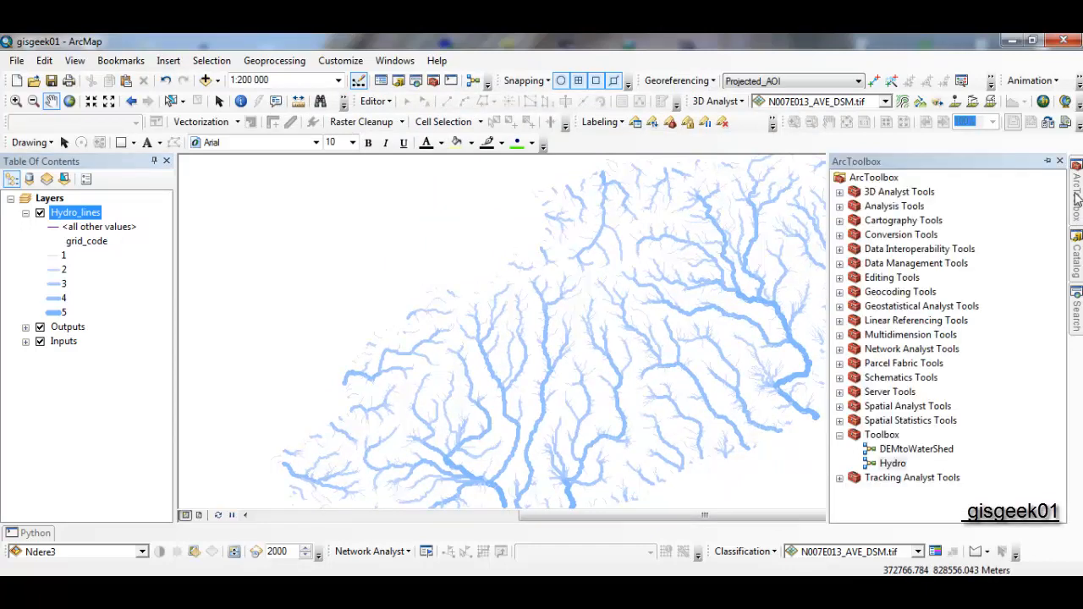
{"action": "double_click", "coordinate": [893, 464]}
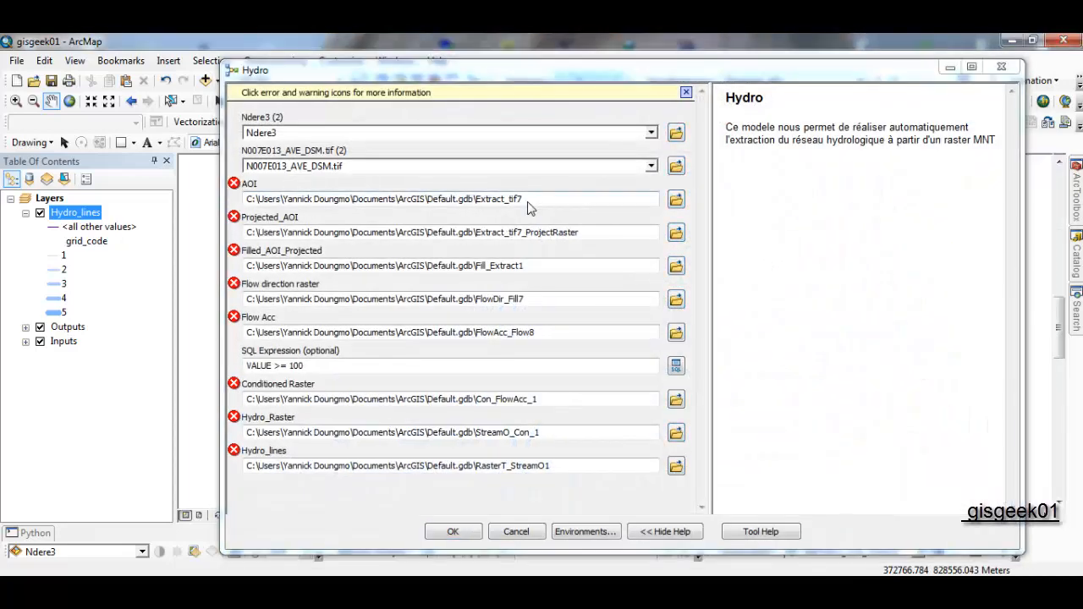
{"action": "left_click", "coordinate": [533, 203]}
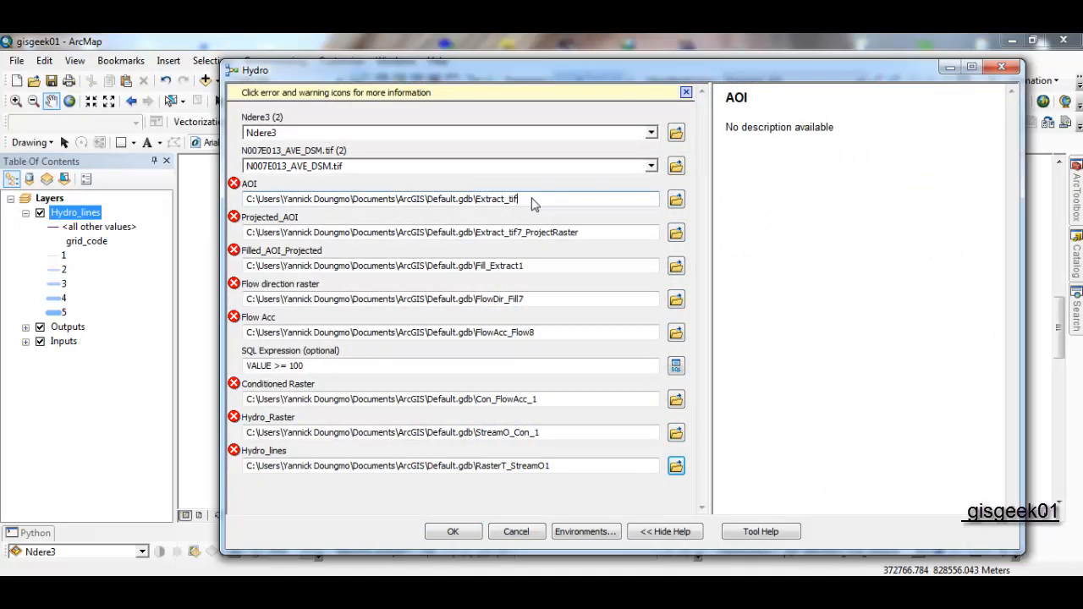
{"action": "left_click", "coordinate": [596, 233]}
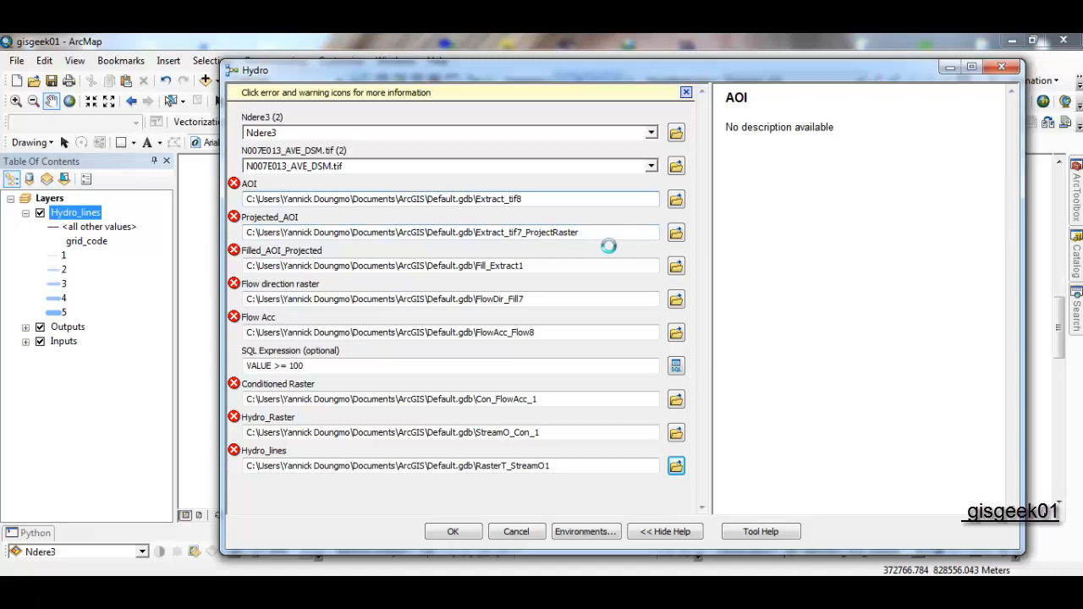
{"action": "left_click", "coordinate": [548, 201]}
{"action": "type", "text": "9"}
{"action": "left_click", "coordinate": [594, 234]}
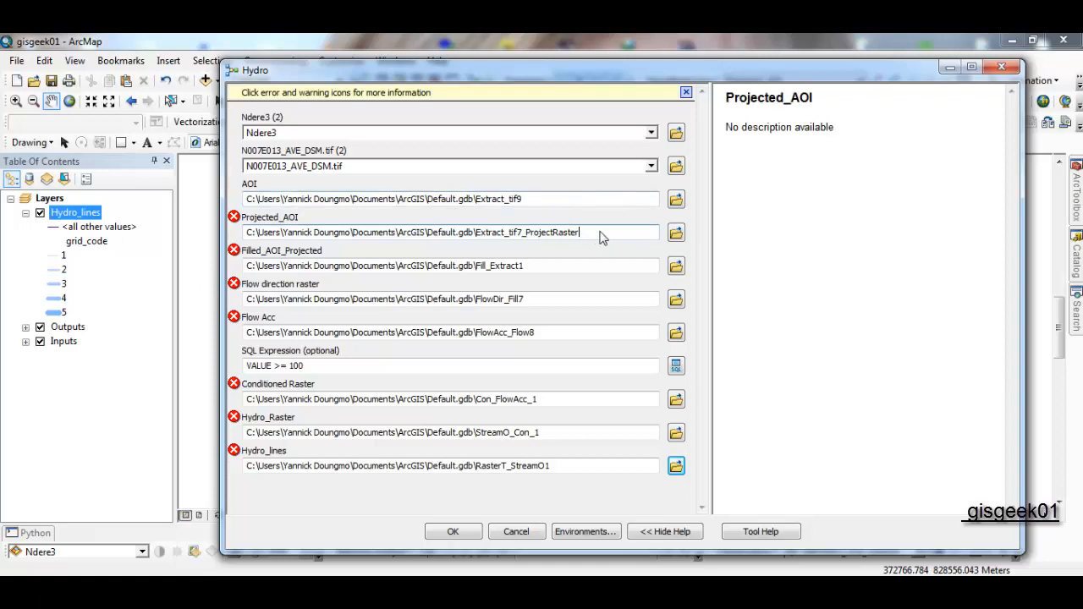
Step: In the Hydro tool, rename the filled AOI output Fill_Extract101, the flow direction raster FlowDir_Fill701 and the flow accumulation FlowAcc_Flow801
{"action": "left_click", "coordinate": [594, 267]}
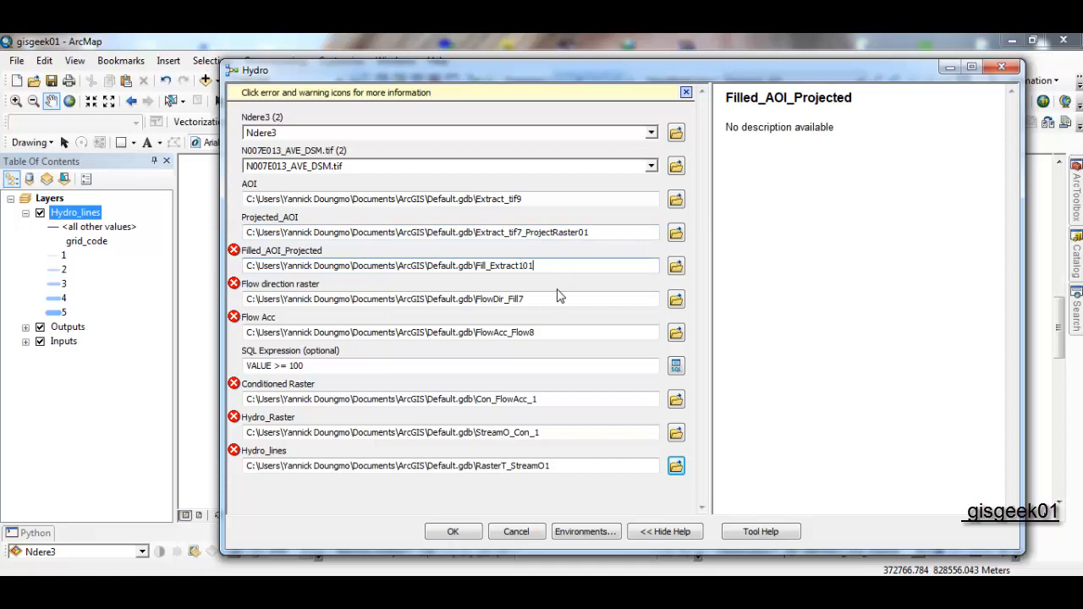
{"action": "left_click", "coordinate": [552, 301]}
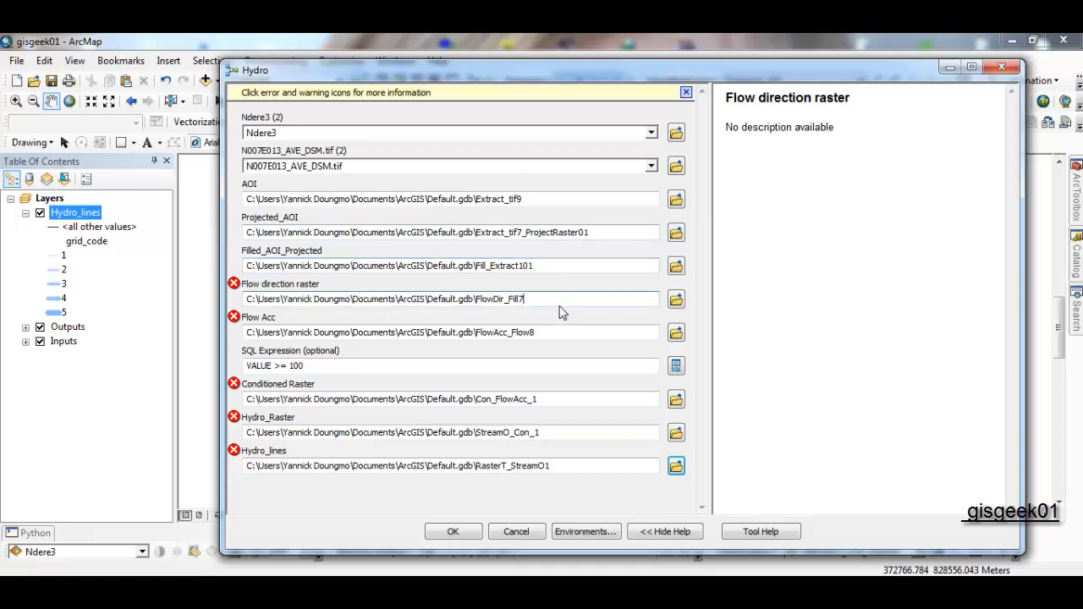
{"action": "type", "text": "01"}
{"action": "left_click", "coordinate": [576, 333]}
{"action": "type", "text": "0"}
Step: Rename the conditioned raster Con_FlowAcc_101, Hydro_Raster StreamO_Con_101 and Hydro_lines RasterT_StreamO101, and close the Hydro tool without running it
{"action": "left_click", "coordinate": [562, 399]}
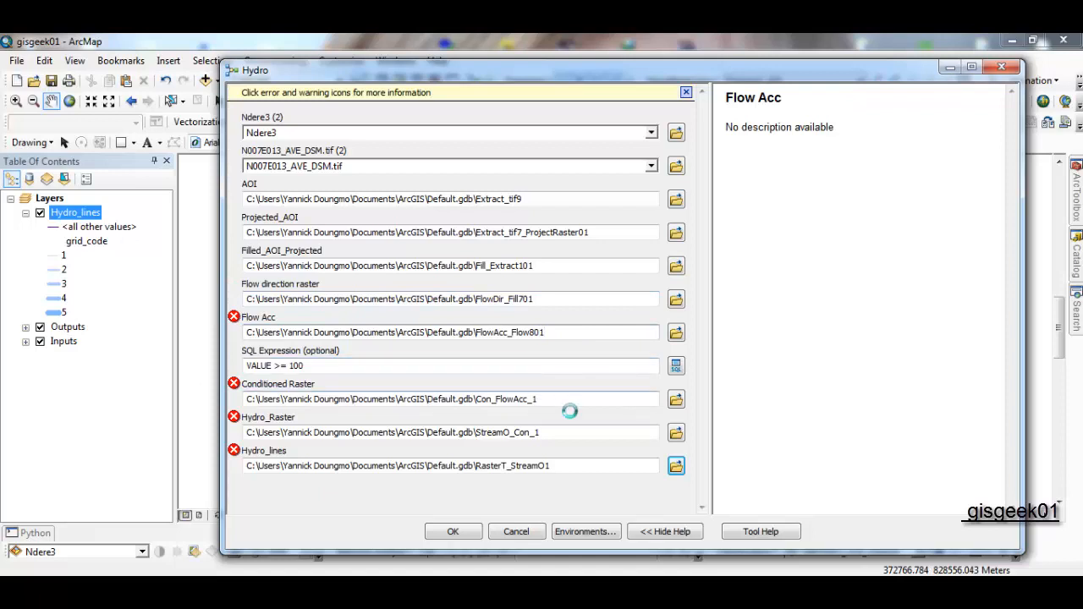
{"action": "type", "text": "01"}
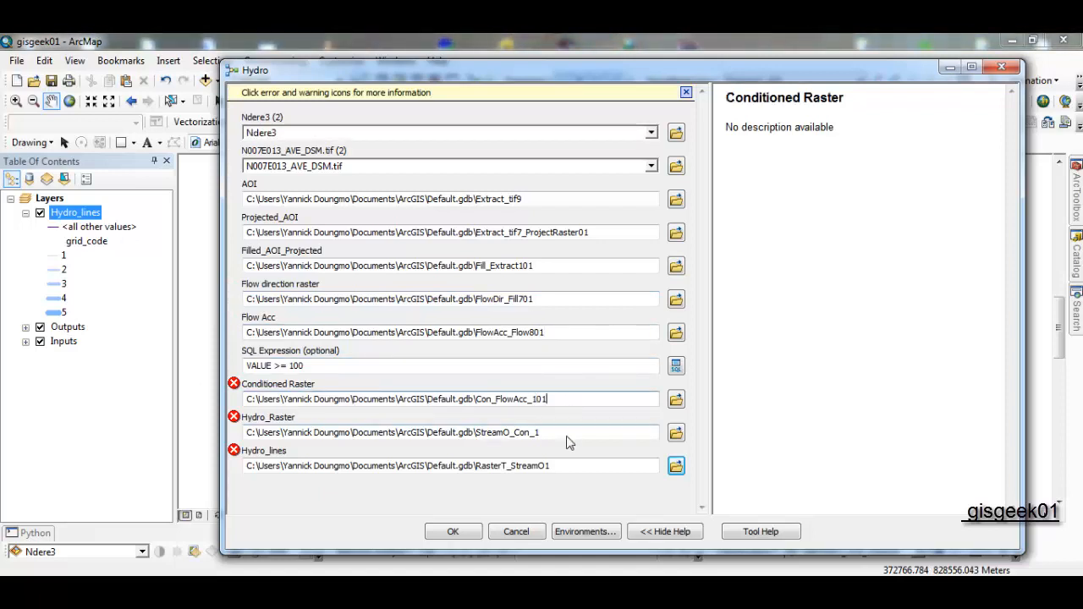
{"action": "left_click", "coordinate": [575, 433]}
{"action": "type", "text": "01"}
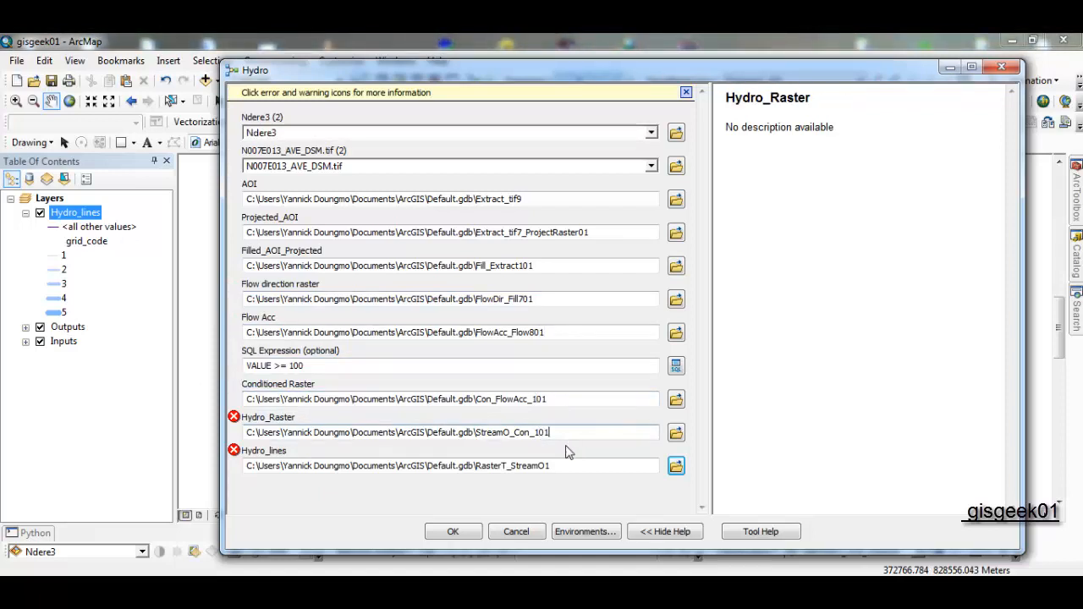
{"action": "left_click", "coordinate": [590, 472]}
{"action": "type", "text": "01"}
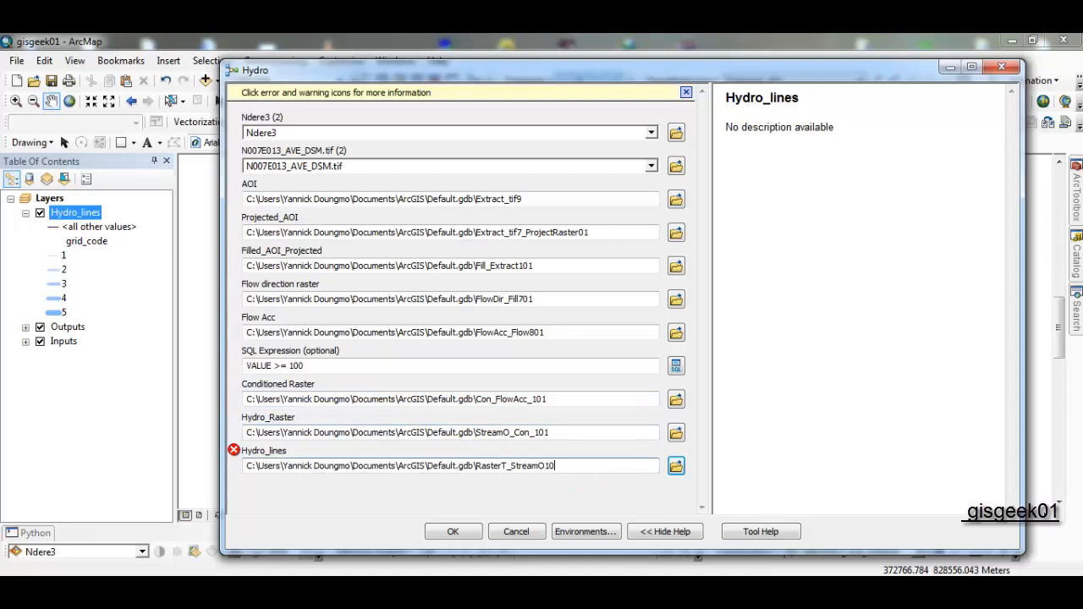
{"action": "left_click", "coordinate": [562, 436]}
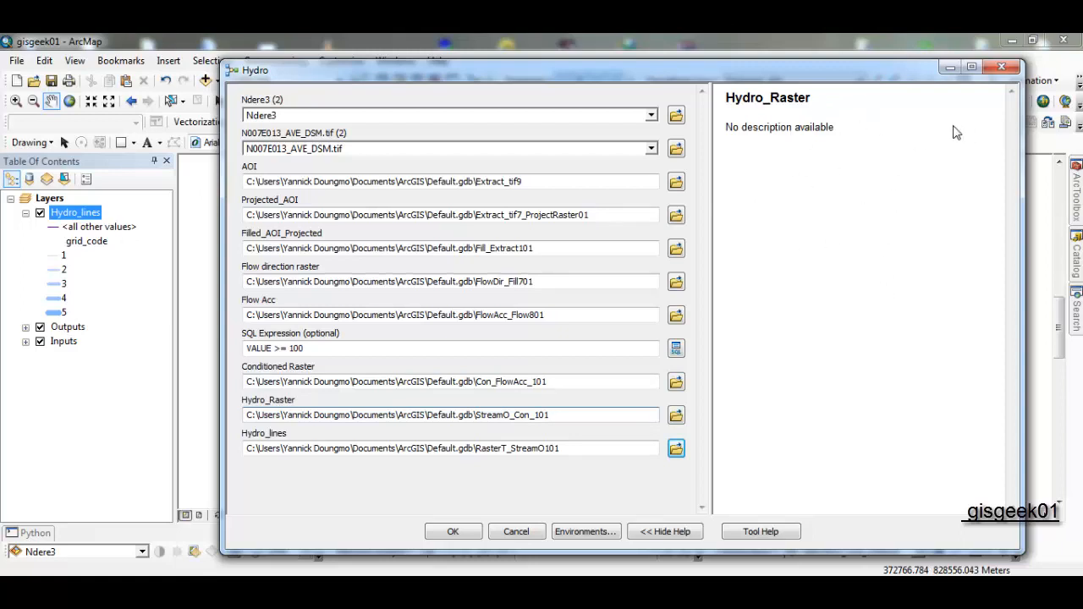
{"action": "left_click", "coordinate": [1001, 68]}
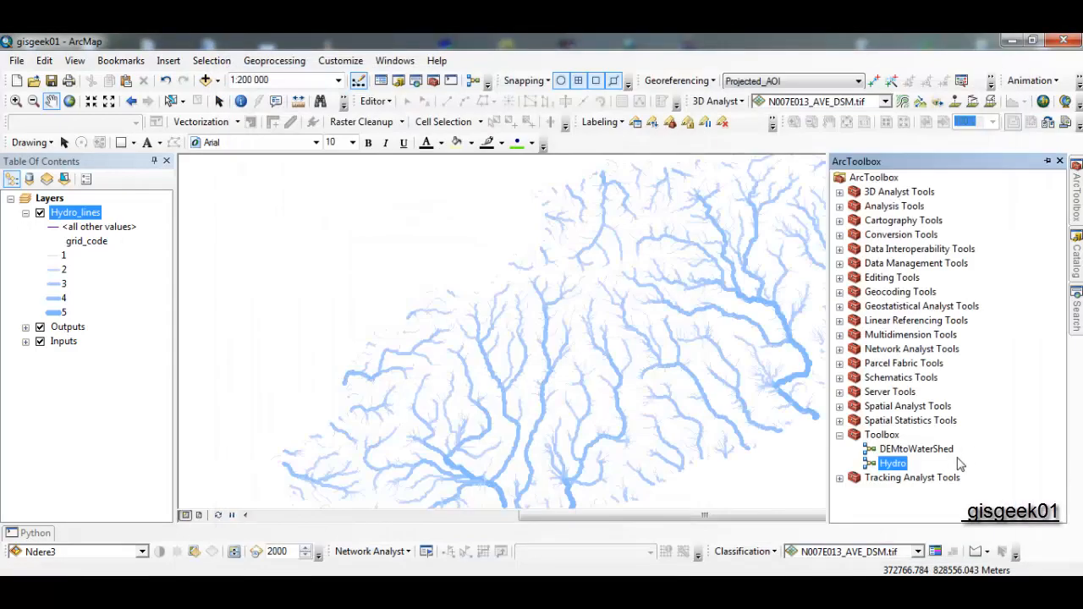
Step: Open the item description of the Hydro tool and read its summary and parameter list
{"action": "right_click", "coordinate": [884, 472]}
{"action": "left_click", "coordinate": [848, 457]}
{"action": "right_click", "coordinate": [890, 465]}
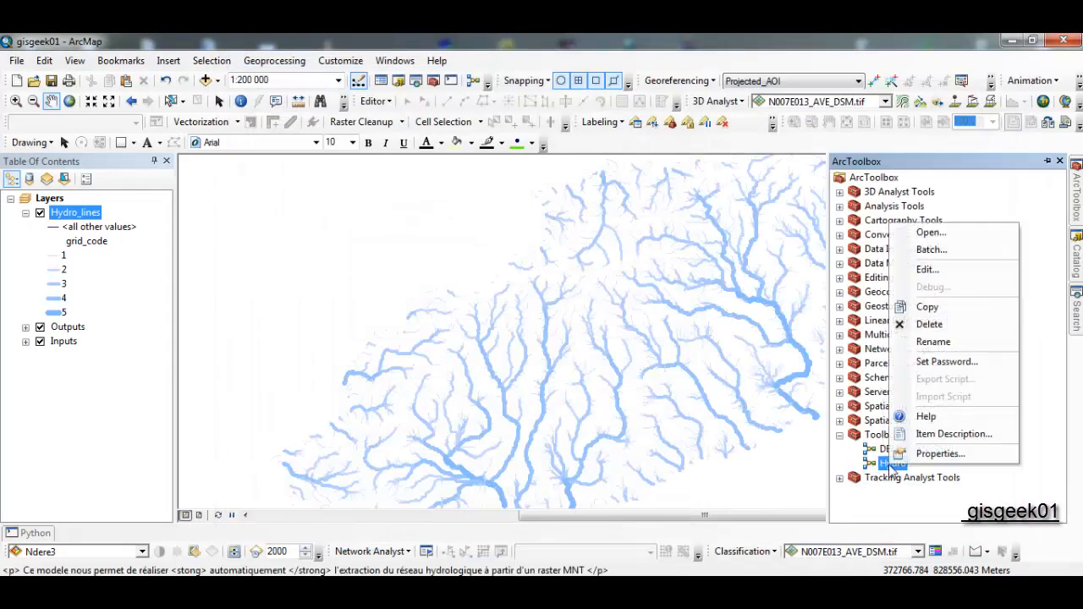
{"action": "left_click", "coordinate": [948, 434]}
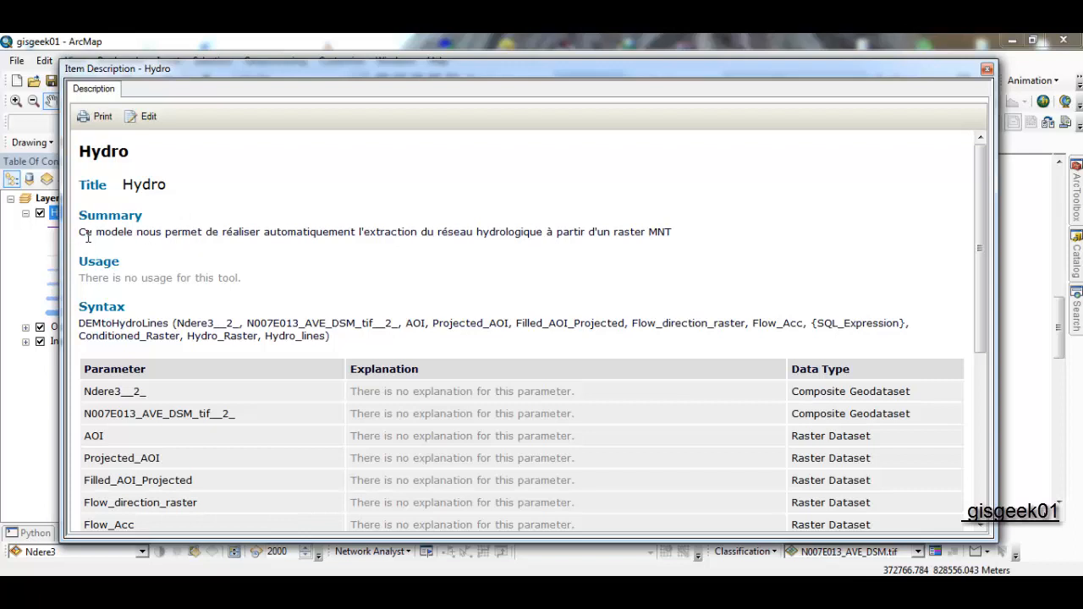
{"action": "left_click_drag", "start_coordinate": [81, 234], "coordinate": [260, 253]}
{"action": "left_click", "coordinate": [409, 237]}
{"action": "scroll", "coordinate": [301, 276], "scroll_direction": "down", "scroll_amount": 5}
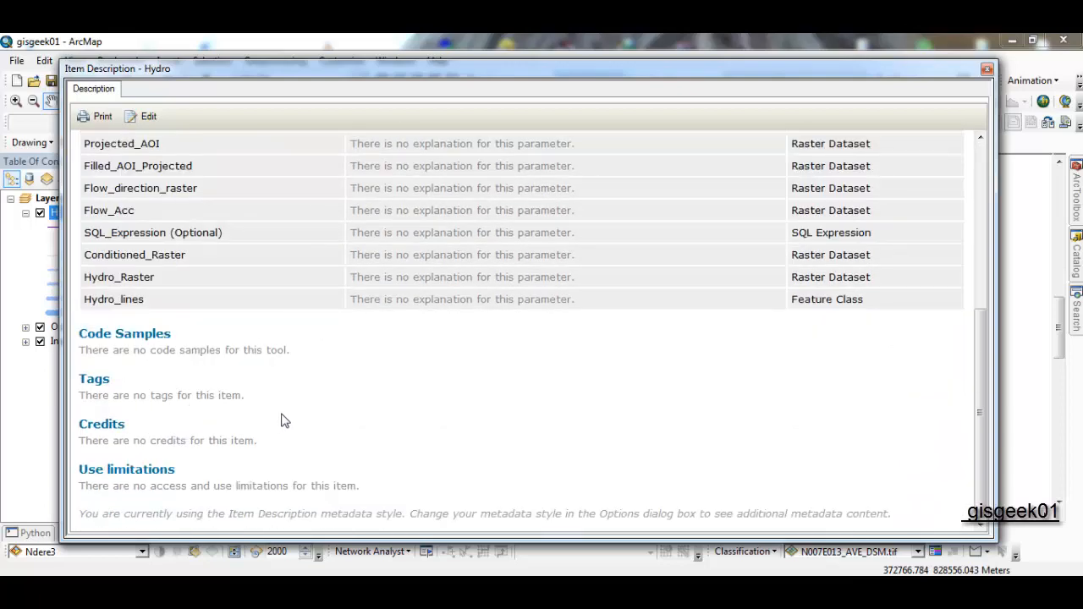
{"action": "scroll", "coordinate": [284, 421], "scroll_direction": "up", "scroll_amount": 10}
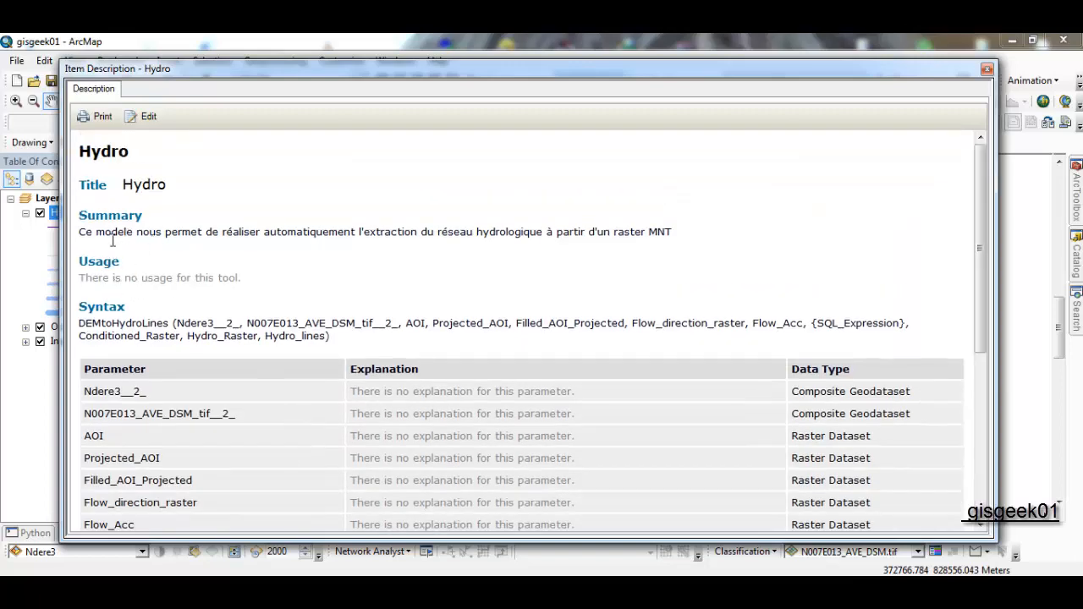
Step: Edit the Hydro item description and make the words "réaliser automatiquement" bold in the summary
{"action": "left_click", "coordinate": [146, 115]}
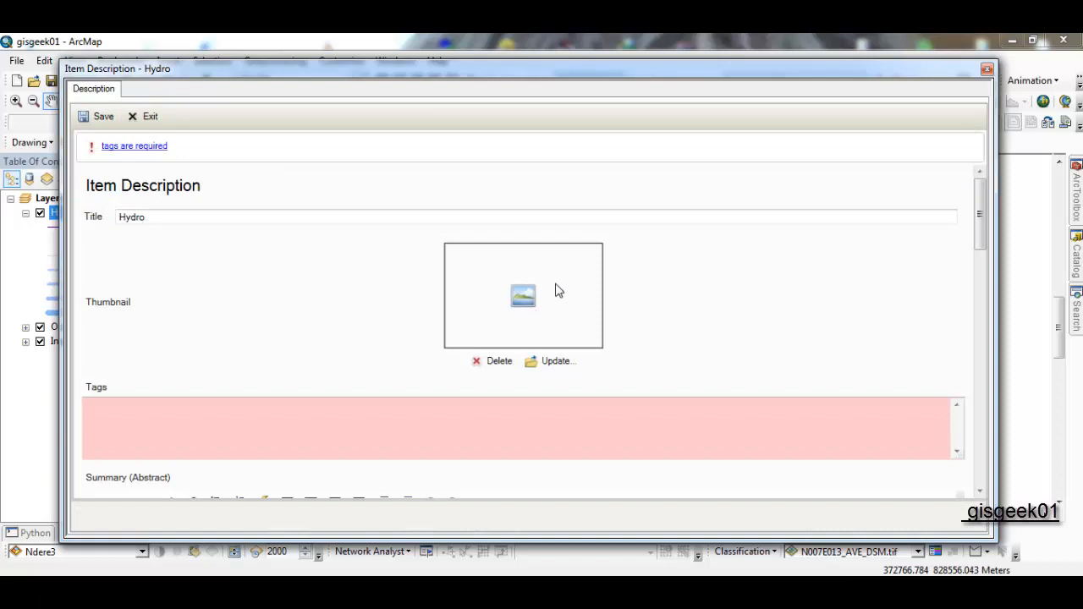
{"action": "scroll", "coordinate": [557, 296], "scroll_direction": "down", "scroll_amount": 5}
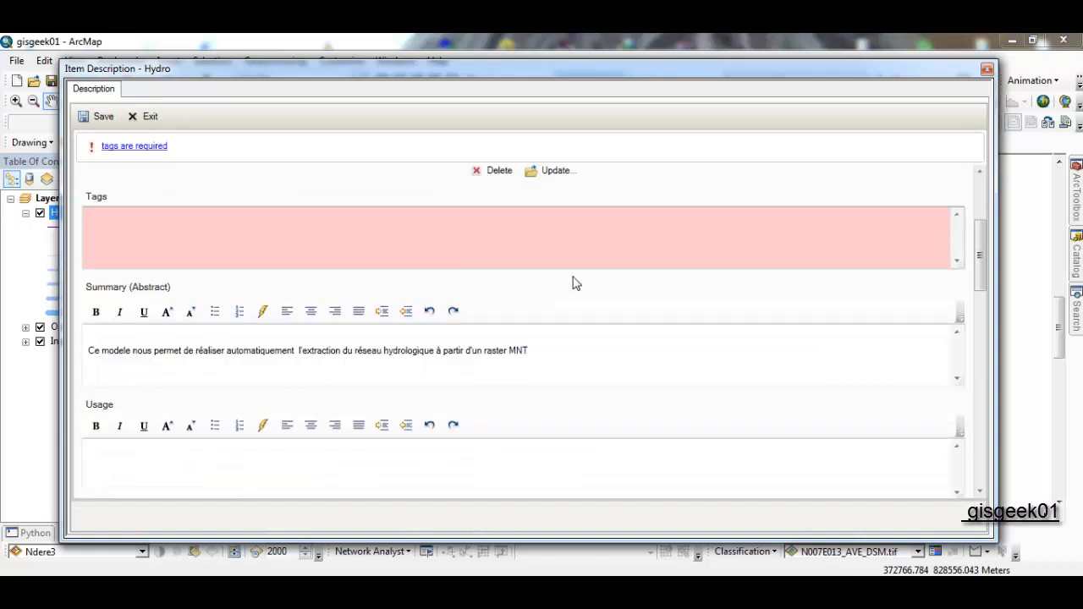
{"action": "scroll", "coordinate": [335, 286], "scroll_direction": "down", "scroll_amount": 3}
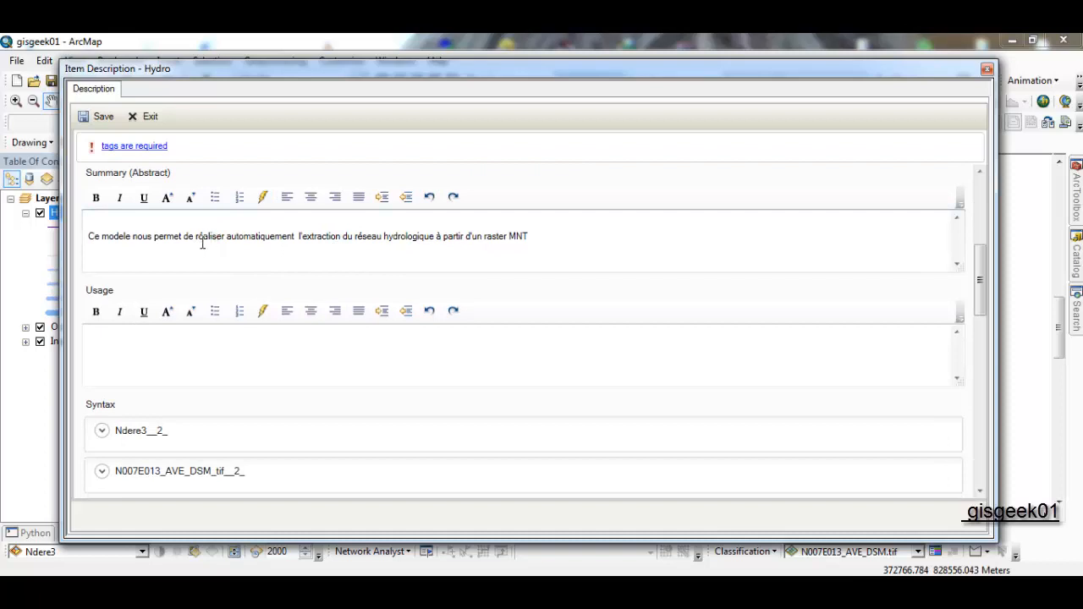
{"action": "left_click_drag", "start_coordinate": [197, 244], "coordinate": [299, 245]}
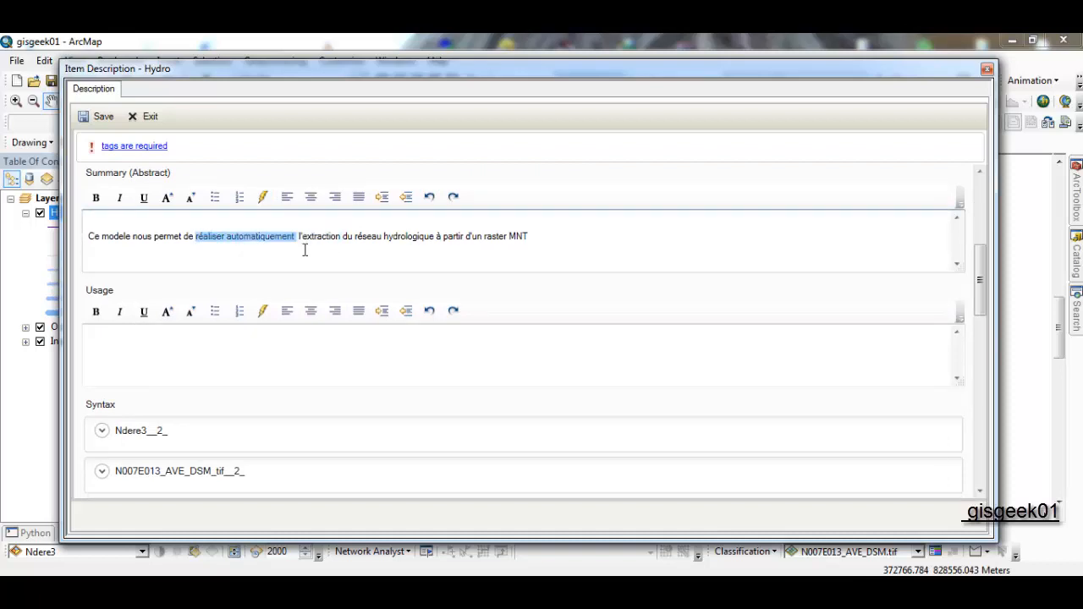
{"action": "left_click", "coordinate": [96, 196]}
{"action": "left_click", "coordinate": [261, 255]}
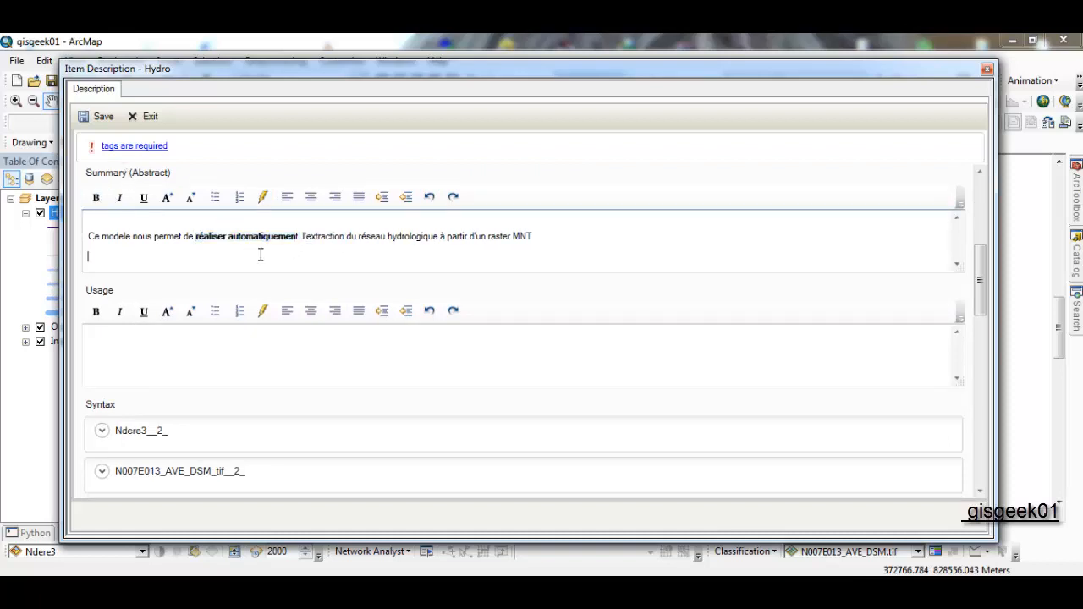
Step: Examine the editable syntax, help image, credits, thumbnail and tags fields of the Hydro description
{"action": "scroll", "coordinate": [262, 244], "scroll_direction": "down", "scroll_amount": 1}
{"action": "scroll", "coordinate": [245, 372], "scroll_direction": "down", "scroll_amount": 5}
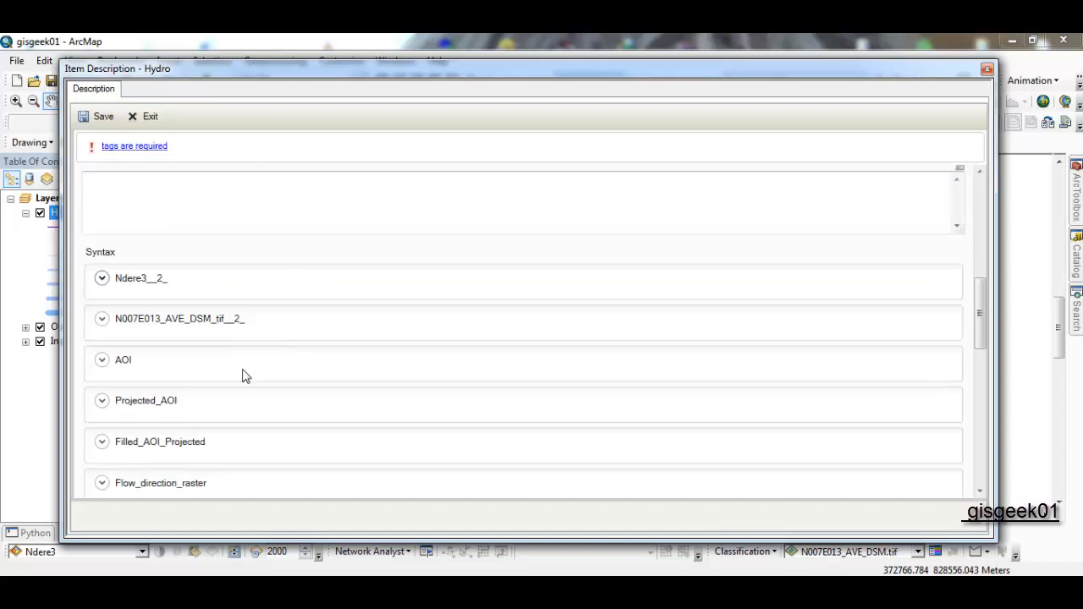
{"action": "scroll", "coordinate": [279, 351], "scroll_direction": "down", "scroll_amount": 3}
{"action": "scroll", "coordinate": [300, 326], "scroll_direction": "up", "scroll_amount": 2}
{"action": "scroll", "coordinate": [334, 312], "scroll_direction": "down", "scroll_amount": 2}
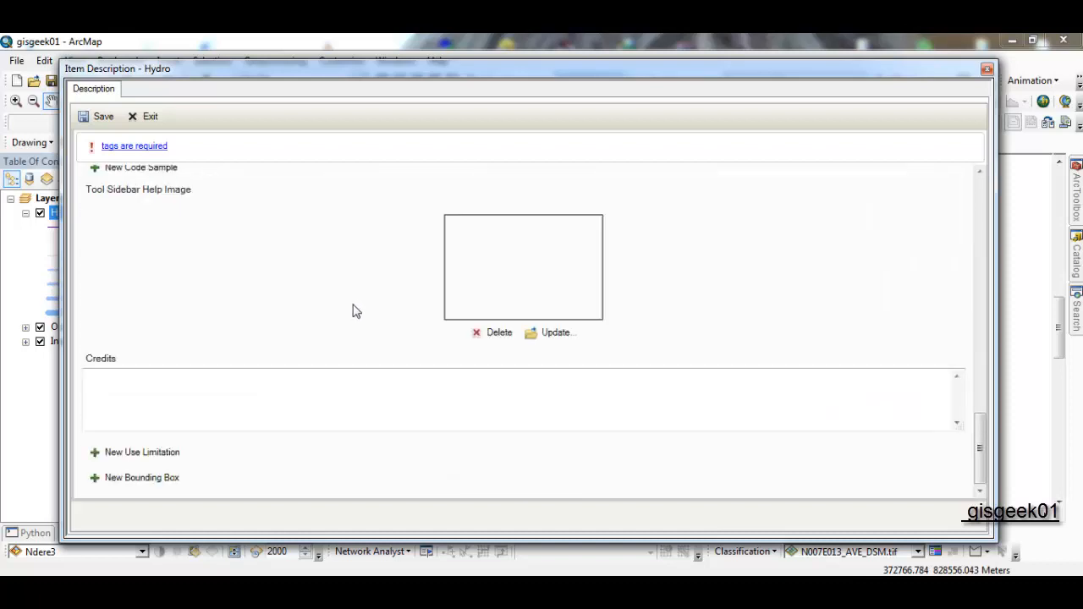
{"action": "scroll", "coordinate": [271, 199], "scroll_direction": "up", "scroll_amount": 10}
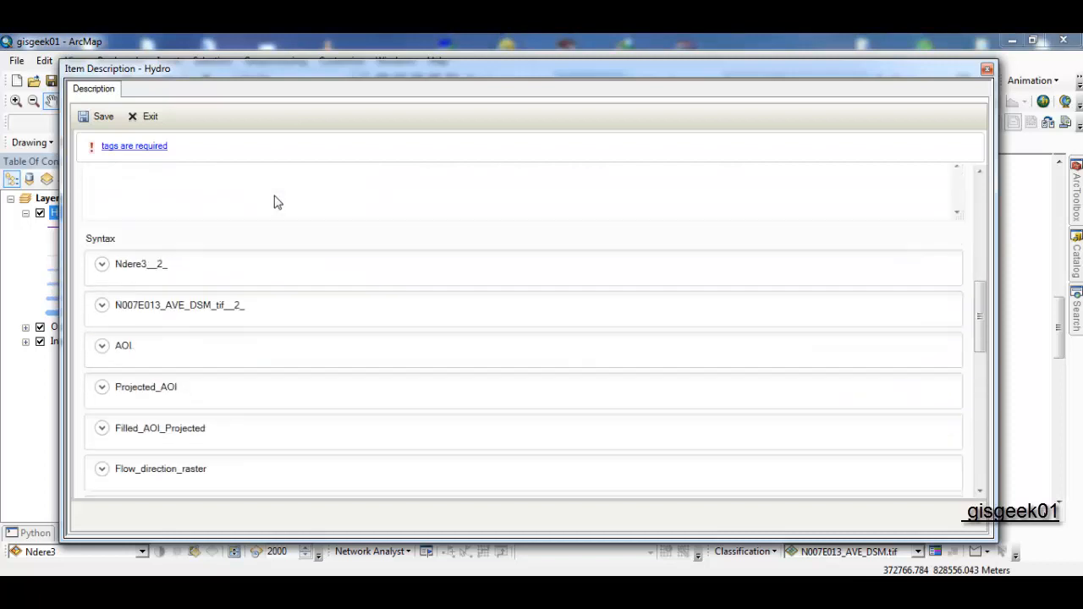
{"action": "scroll", "coordinate": [281, 196], "scroll_direction": "up", "scroll_amount": 1}
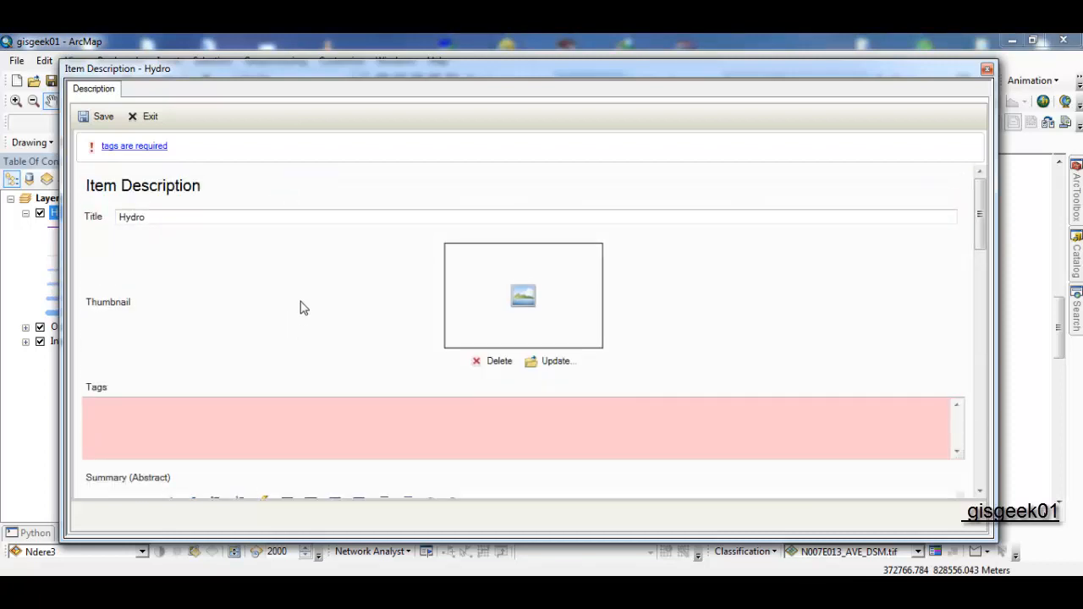
{"action": "scroll", "coordinate": [310, 296], "scroll_direction": "down", "scroll_amount": 3}
Step: Save the edited Hydro item description with the tags left empty and close it
{"action": "left_click", "coordinate": [299, 245]}
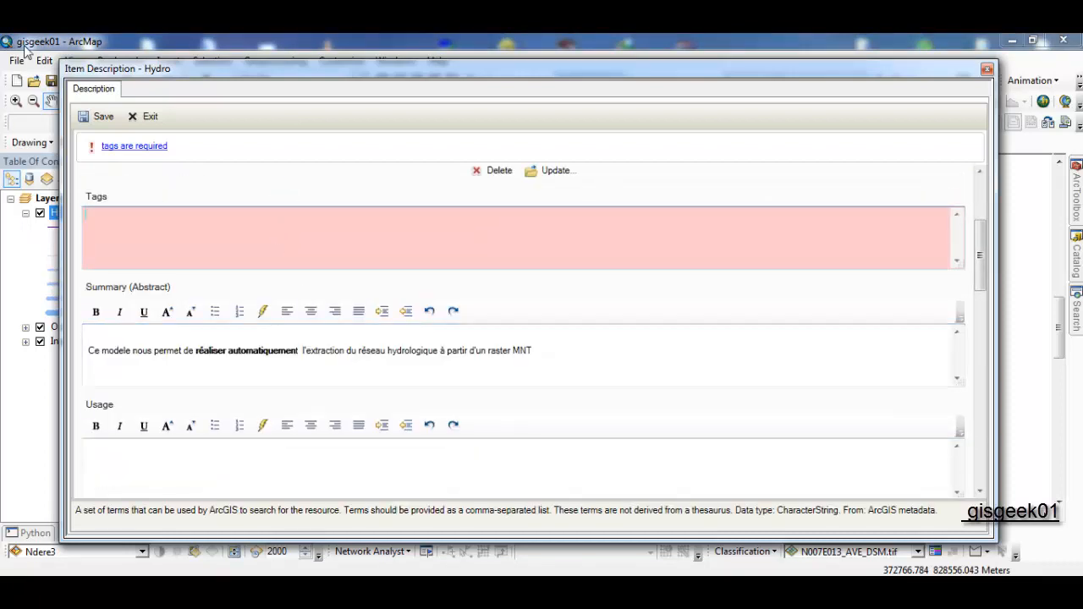
{"action": "left_click", "coordinate": [99, 116]}
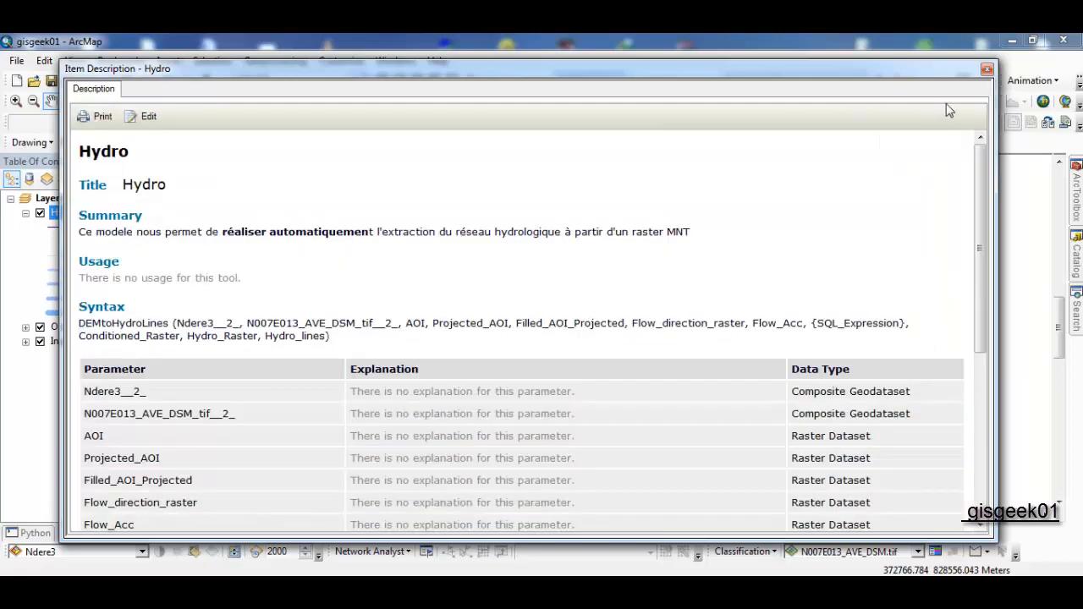
{"action": "left_click", "coordinate": [987, 70]}
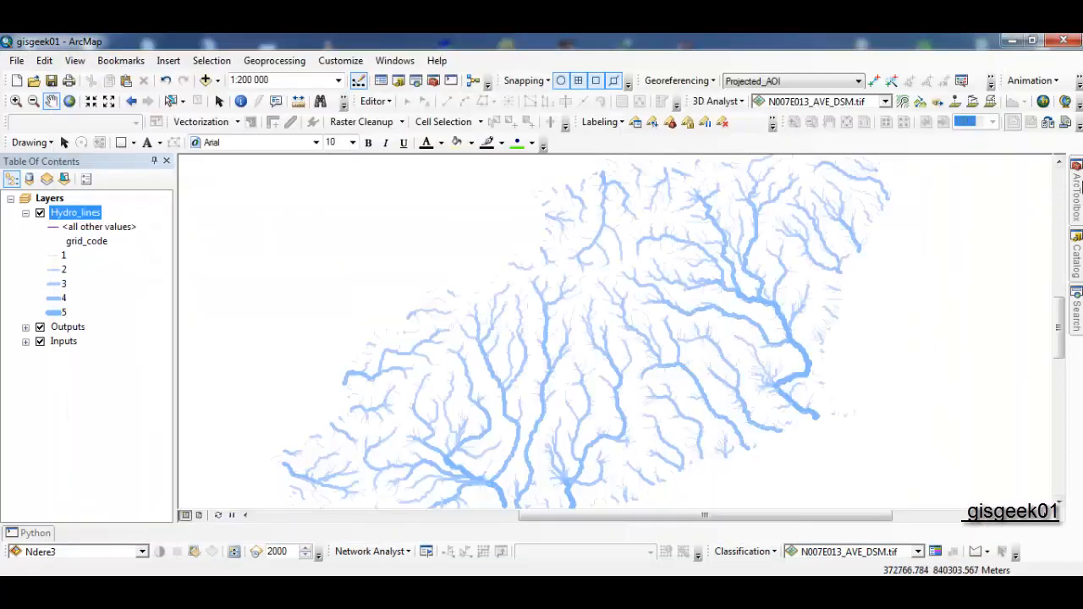
Step: Open the Hydro tool to check the summary in its help, decline to continue running scripts, and close the tool
{"action": "left_click", "coordinate": [1076, 197]}
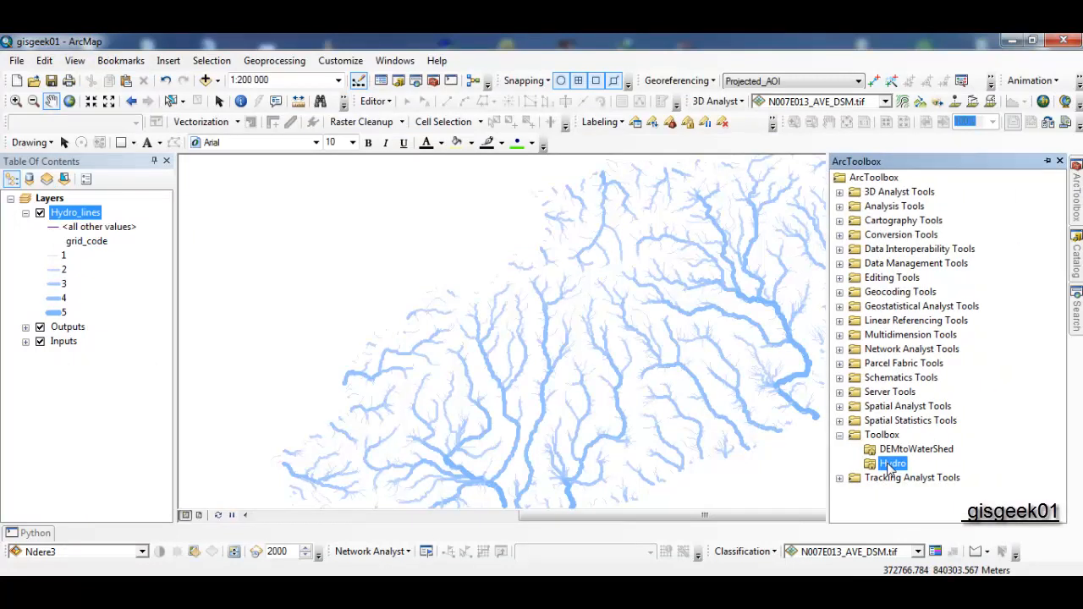
{"action": "double_click", "coordinate": [889, 465]}
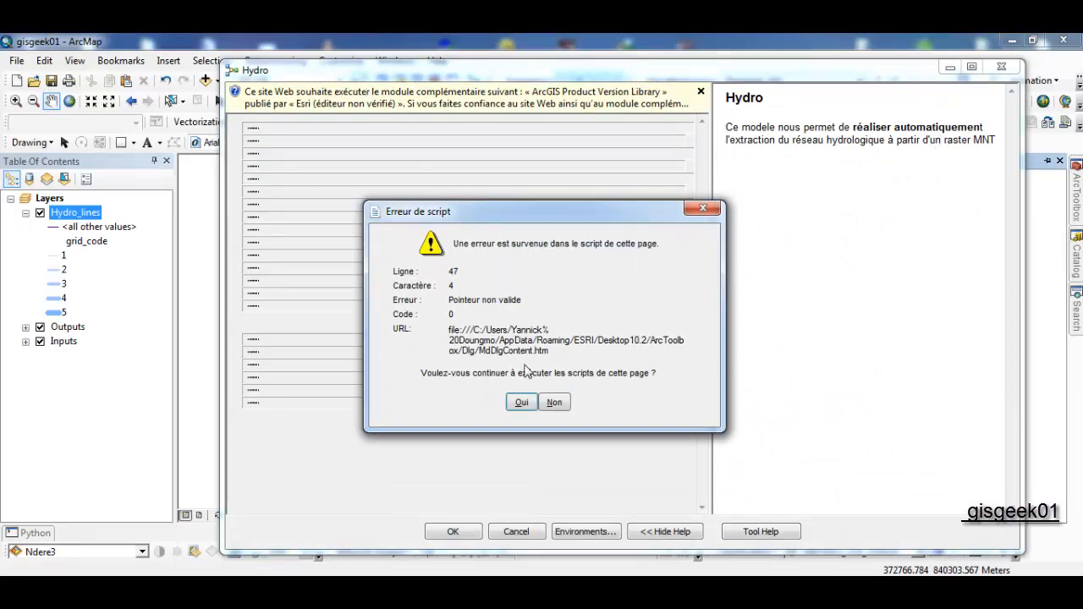
{"action": "left_click", "coordinate": [554, 403]}
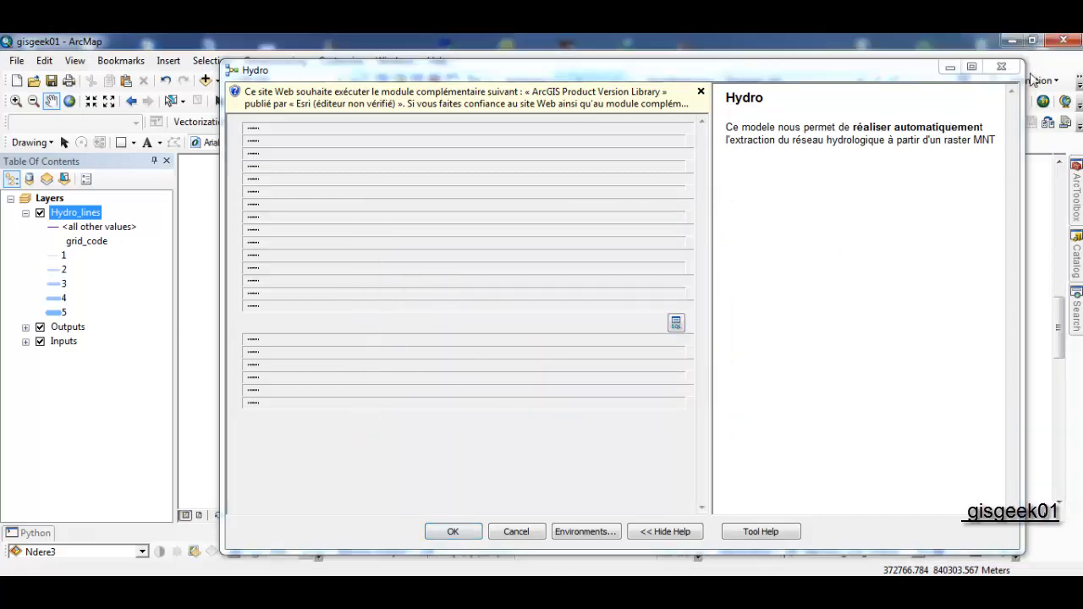
{"action": "left_click", "coordinate": [1002, 67]}
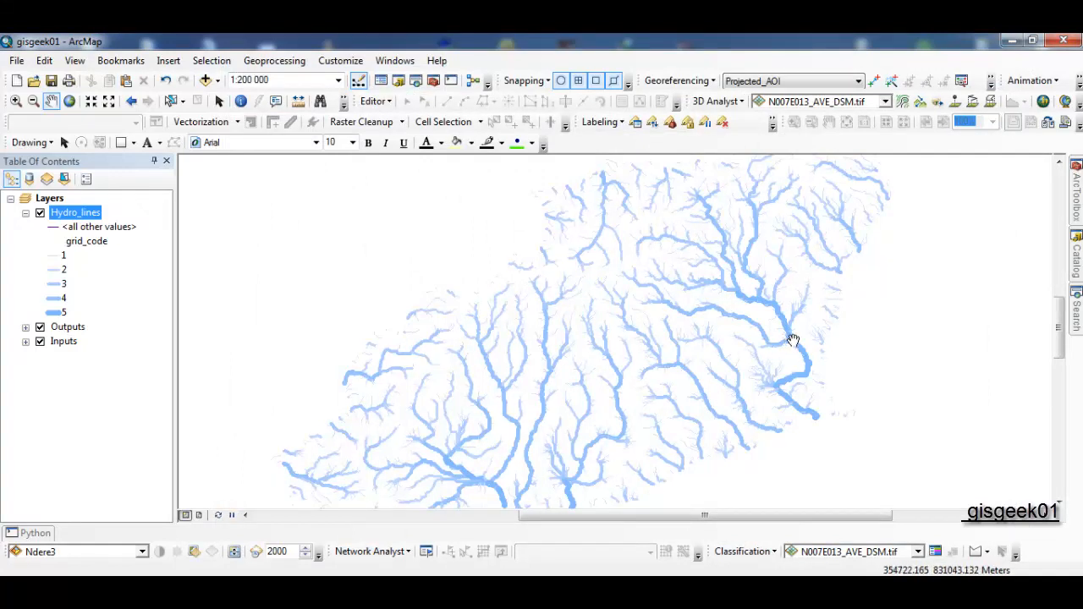
Step: Close ArcMap without saving the changes to gisgeek01, restart it and open the recent map gisgeek01
{"action": "mouse_move", "coordinate": [1078, 191]}
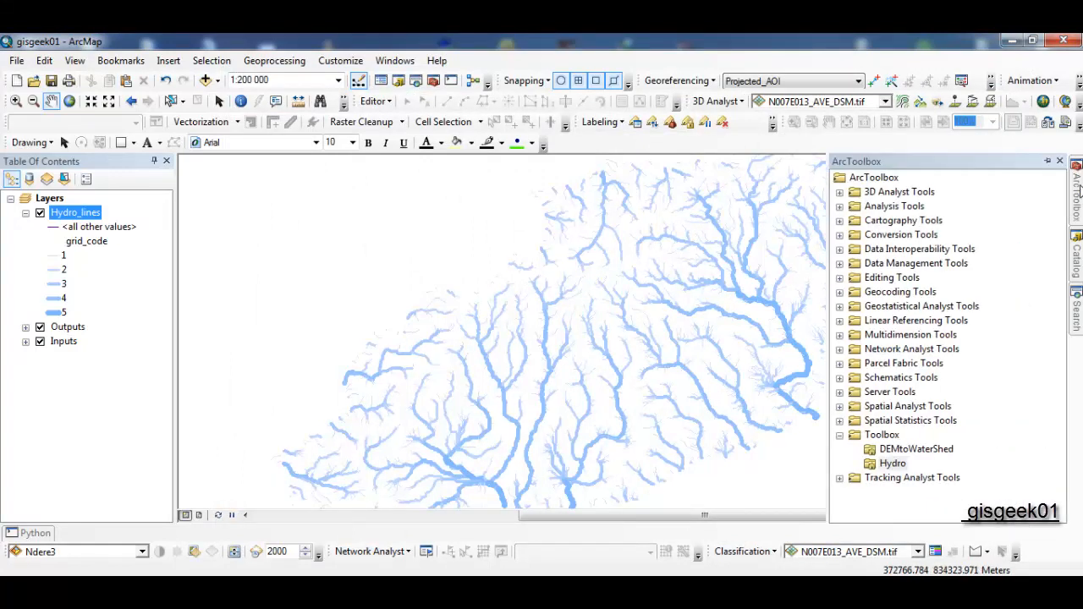
{"action": "key", "text": "alt+F4"}
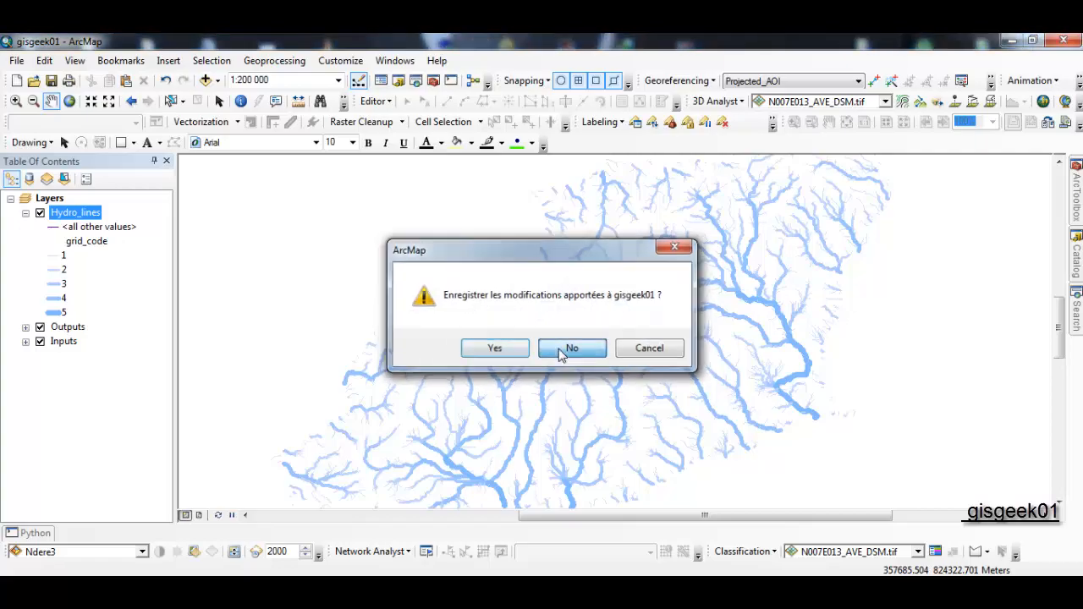
{"action": "left_click", "coordinate": [569, 348]}
{"action": "left_click", "coordinate": [806, 79]}
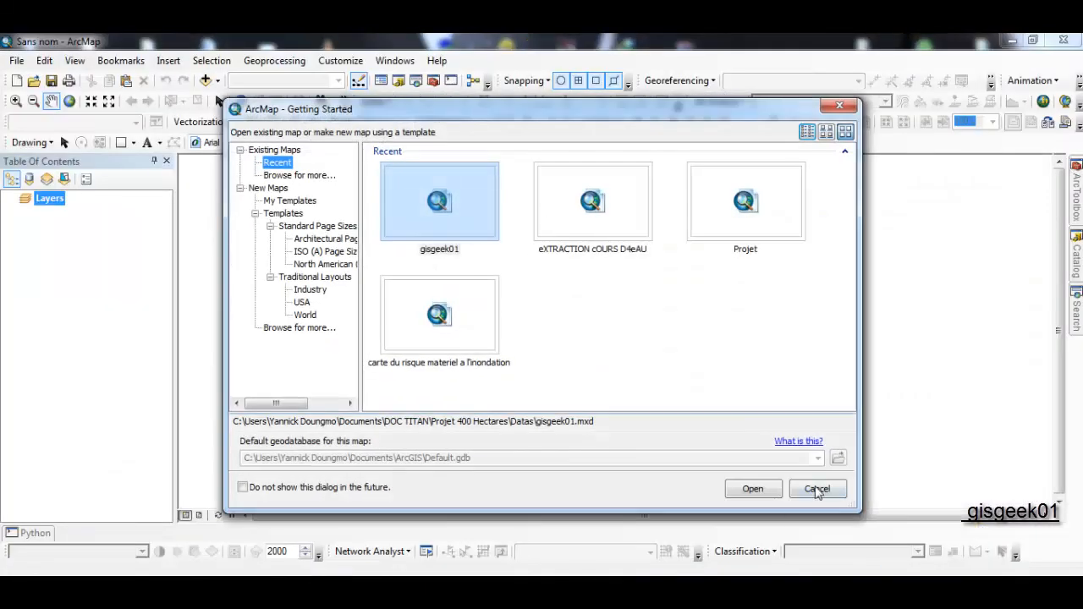
{"action": "left_click", "coordinate": [756, 490]}
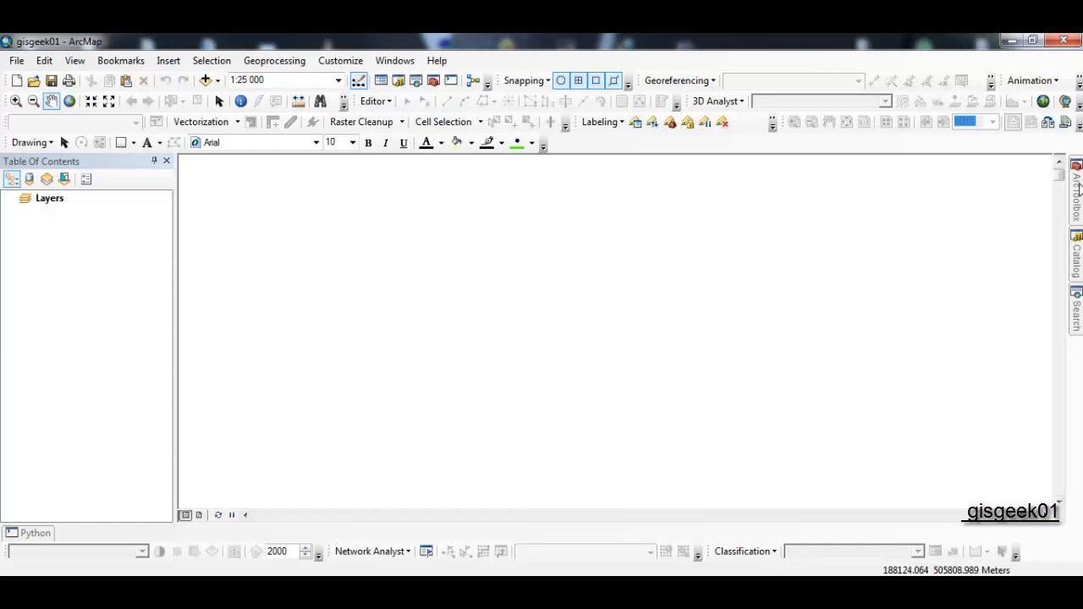
Step: Collapse the Conversion Tools and add Toolbox.tbx to ArcToolbox
{"action": "mouse_move", "coordinate": [1079, 187]}
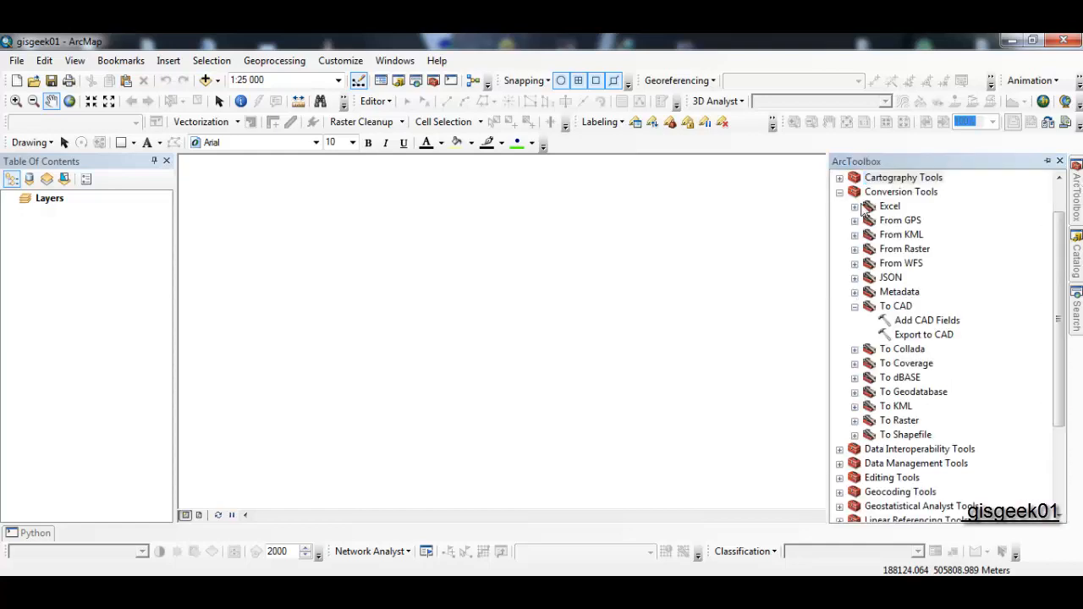
{"action": "left_click", "coordinate": [854, 306]}
{"action": "left_click", "coordinate": [840, 193]}
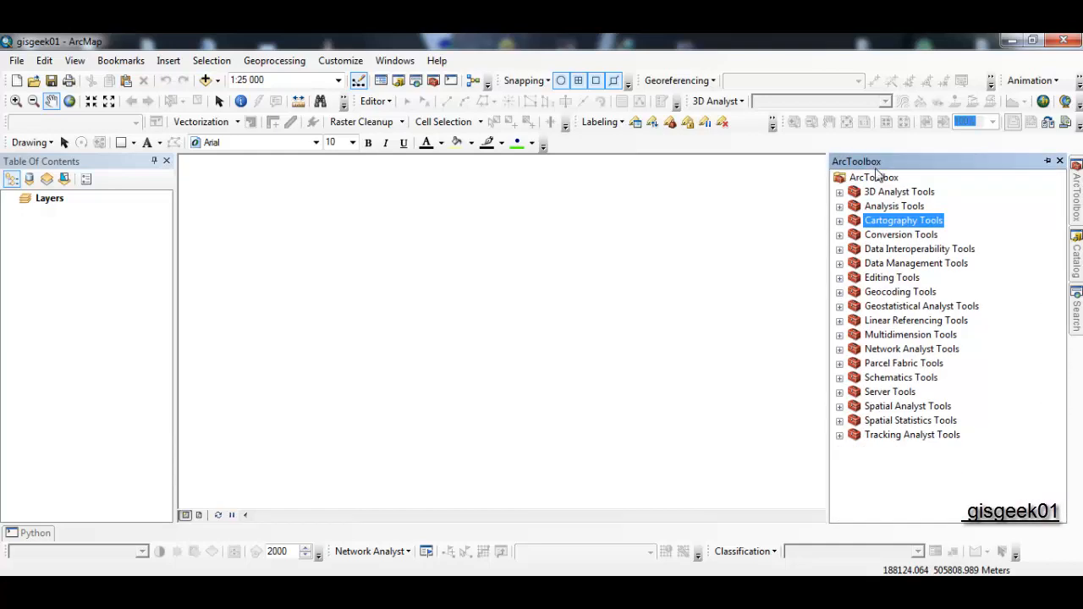
{"action": "right_click", "coordinate": [865, 179]}
{"action": "left_click", "coordinate": [927, 184]}
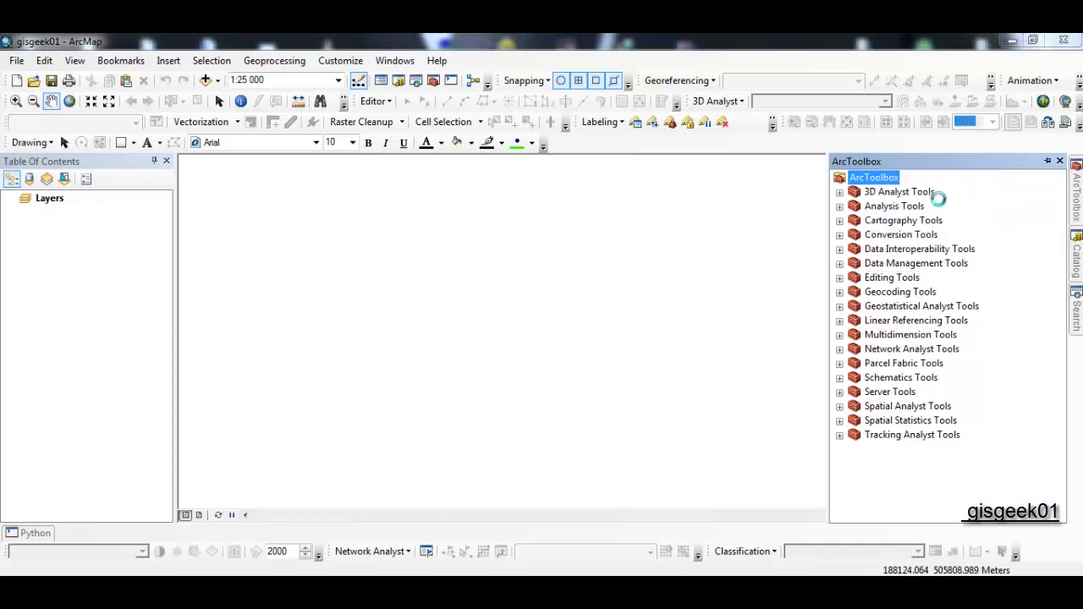
{"action": "left_click", "coordinate": [398, 298]}
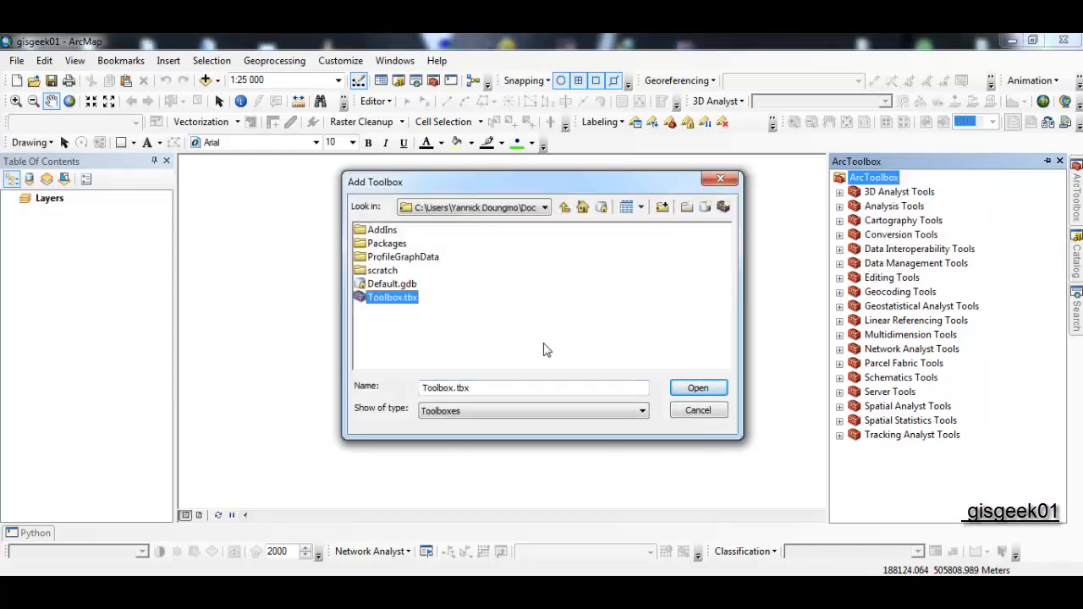
{"action": "left_click", "coordinate": [684, 388]}
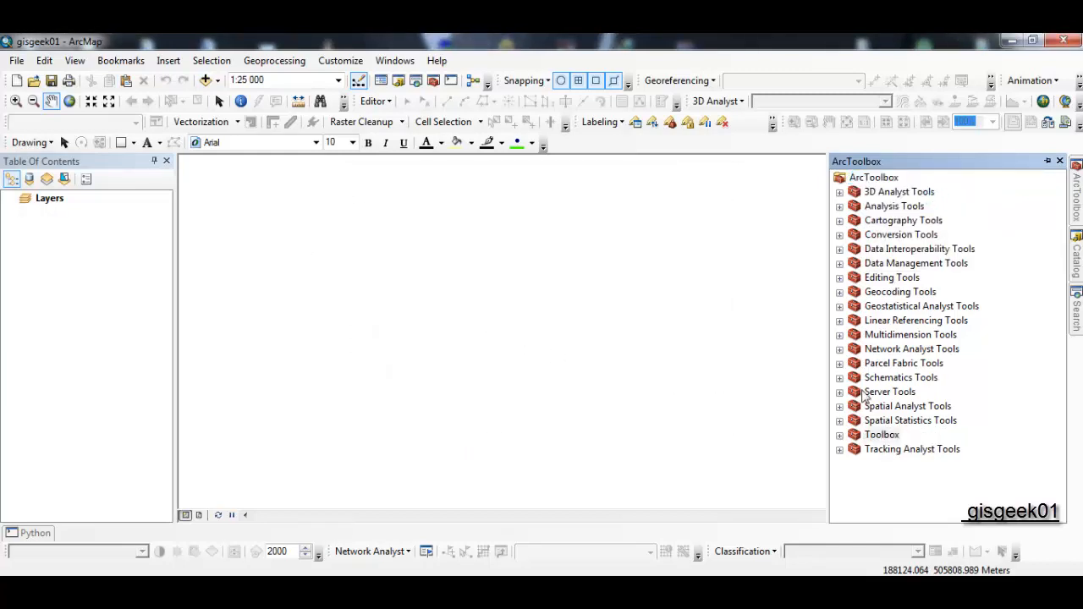
Step: Expand the added Toolbox and open the Hydro model
{"action": "left_click", "coordinate": [840, 436]}
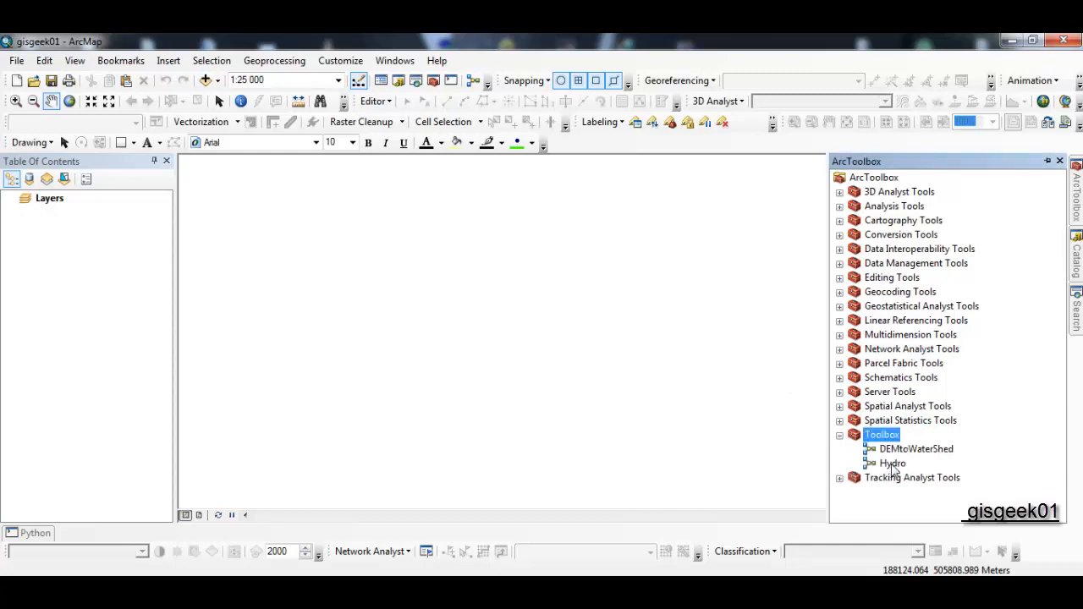
{"action": "left_click", "coordinate": [893, 465]}
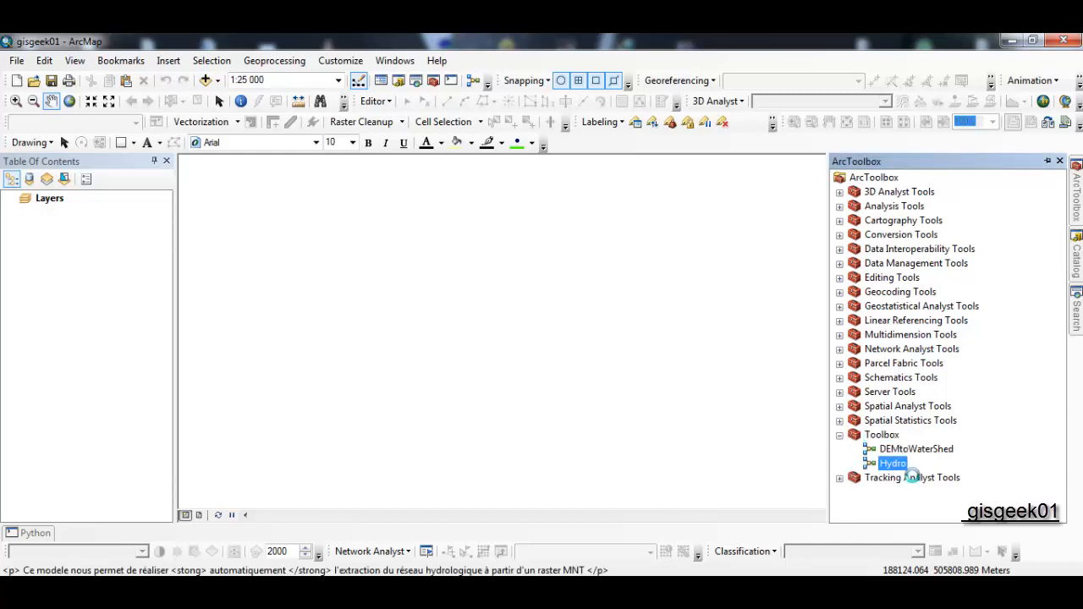